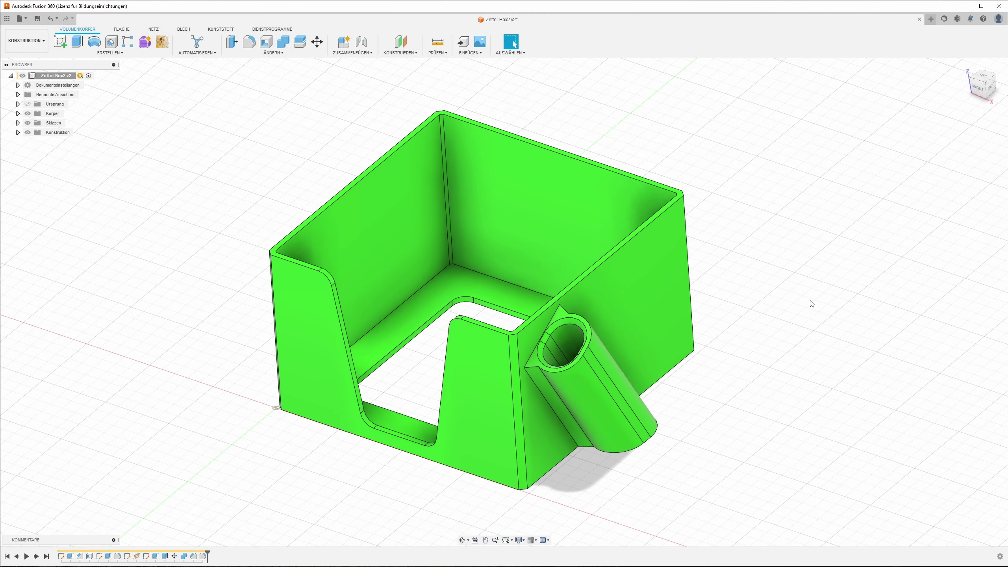
Orbit the finished Zettel-Box note box to a more frontal view
{"action": "middle_click_drag", "start_coordinate": [812, 308], "coordinate": [773, 283], "text": "shift"}
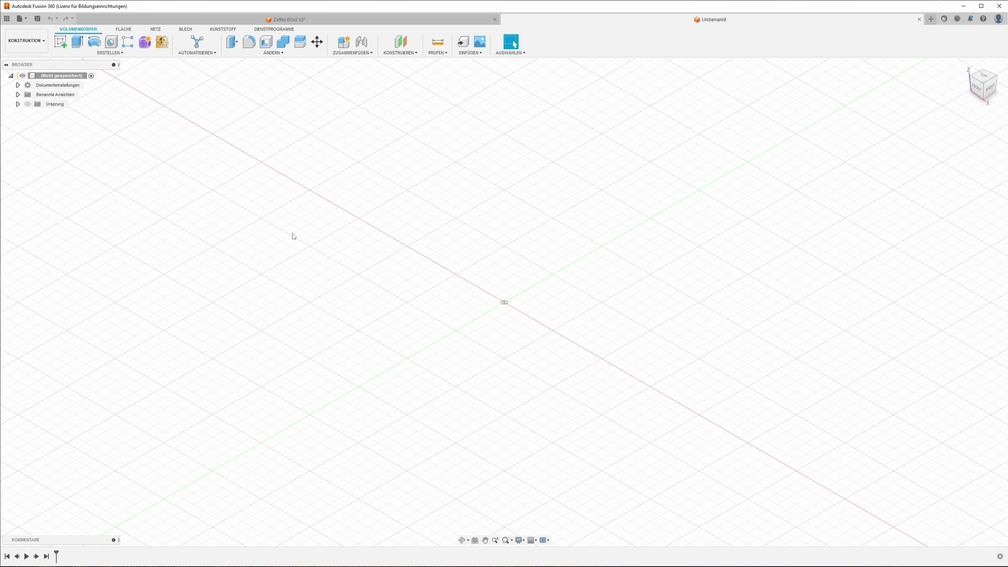
Sketch a 2-point rectangle on the XY plane with one corner at the origin
{"action": "left_click", "coordinate": [59, 44]}
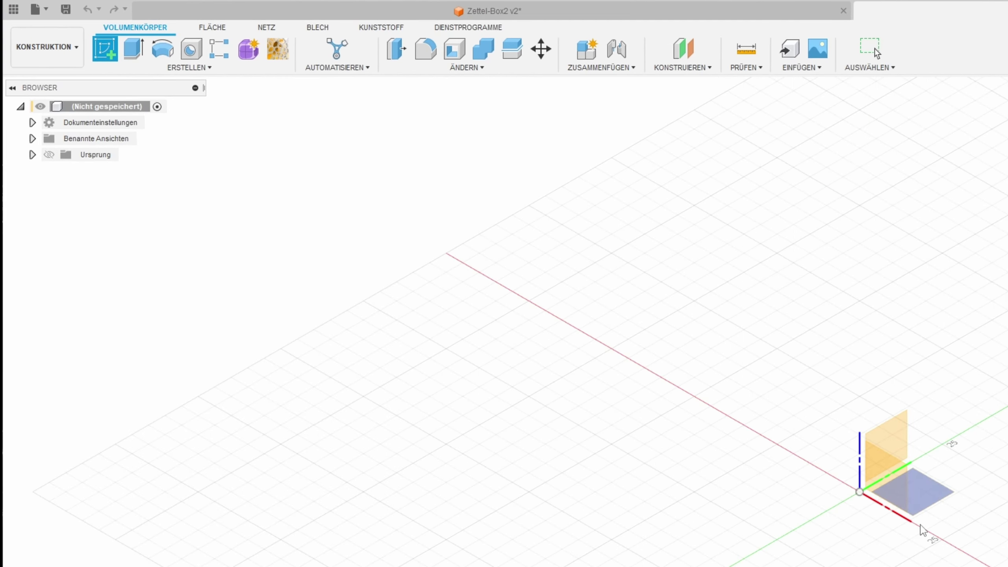
{"action": "left_click", "coordinate": [922, 500]}
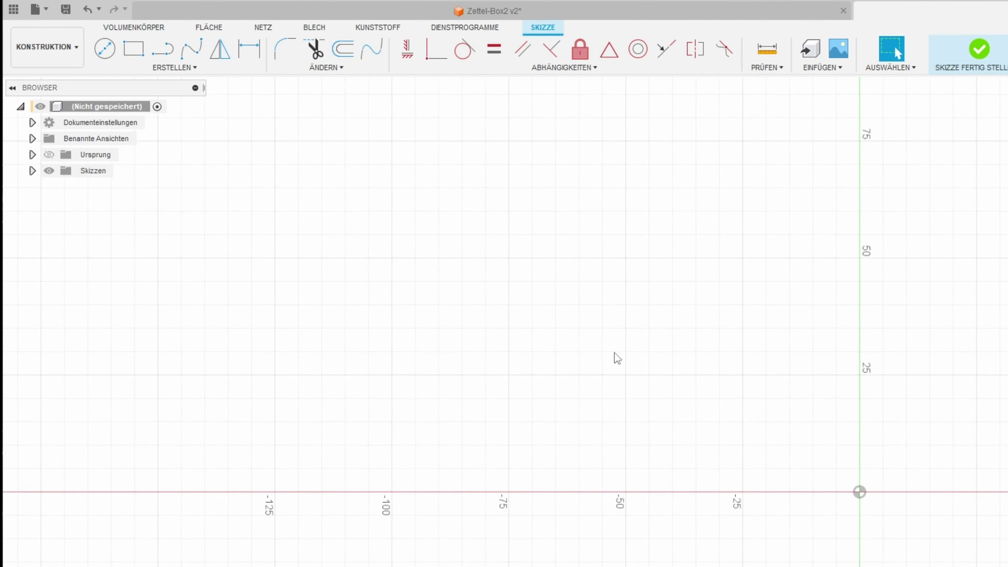
{"action": "left_click", "coordinate": [134, 48]}
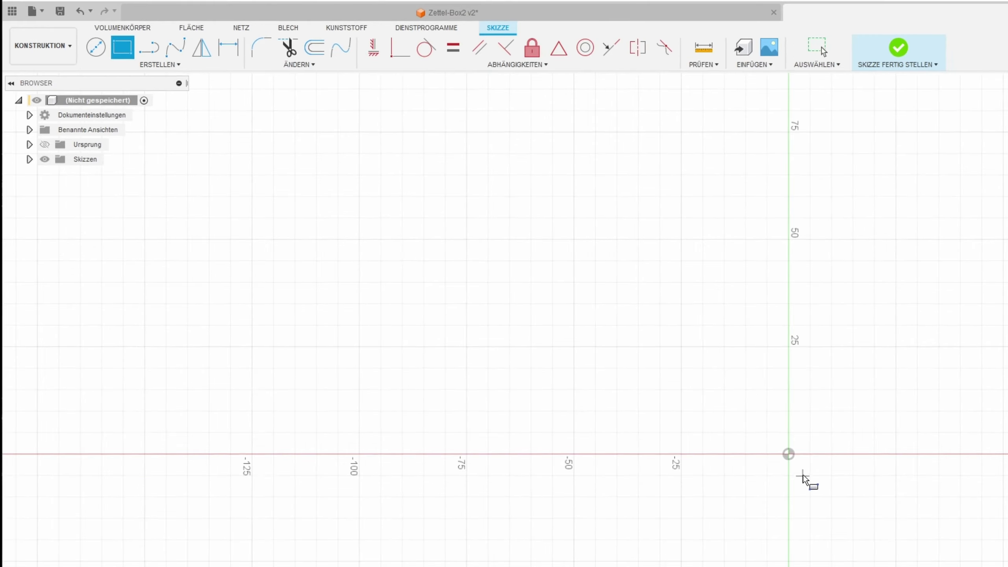
{"action": "left_click", "coordinate": [504, 303]}
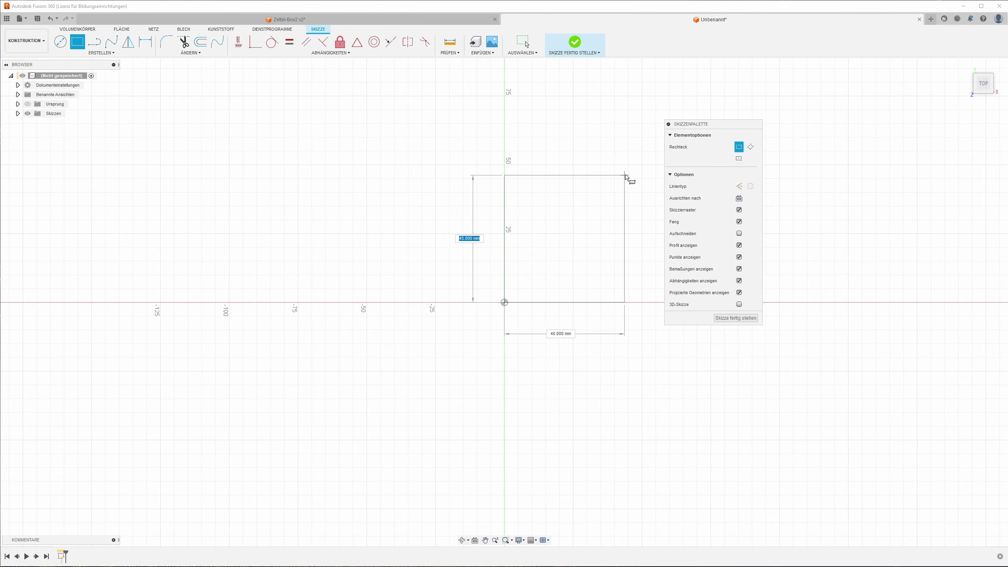
{"action": "left_click", "coordinate": [642, 164]}
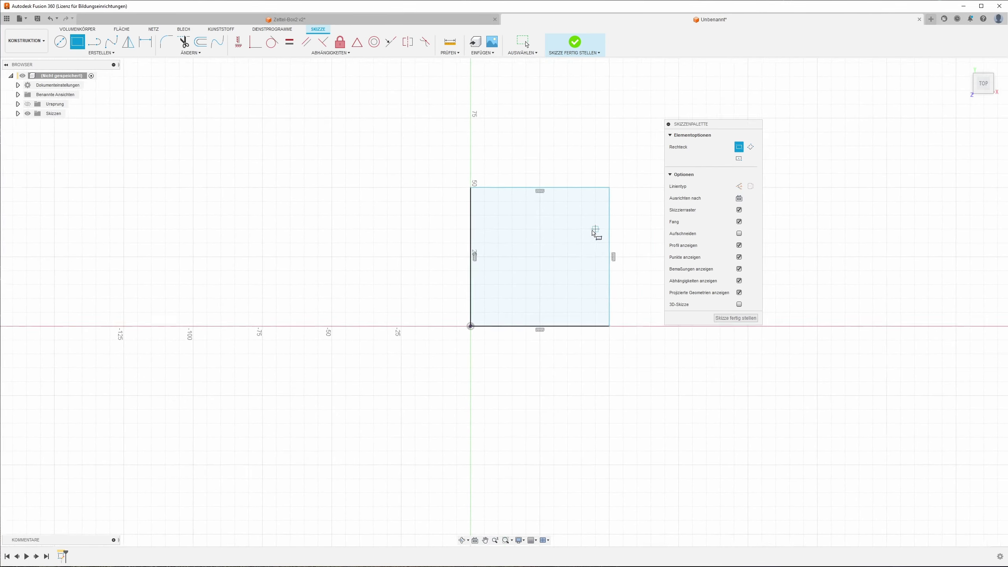
{"action": "key", "text": "Escape"}
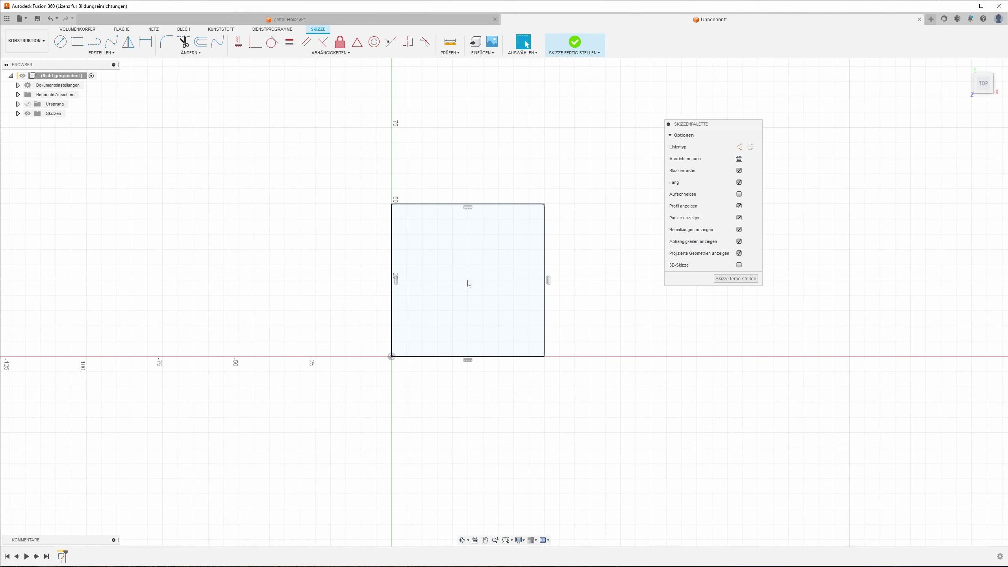
Dimension the rectangle's bottom edge to 98 mm
{"action": "key", "text": "d"}
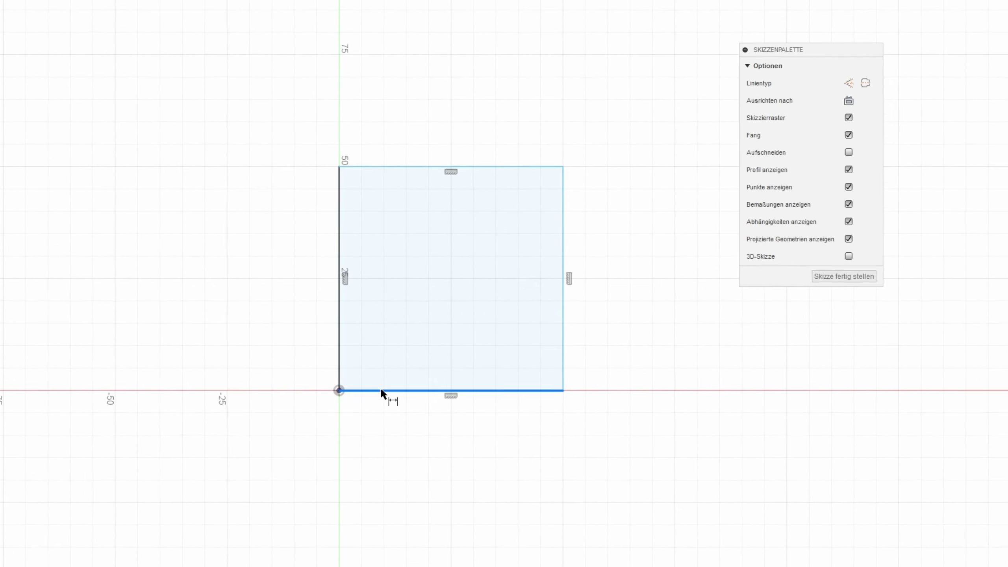
{"action": "left_click", "coordinate": [381, 391]}
{"action": "left_click", "coordinate": [440, 468]}
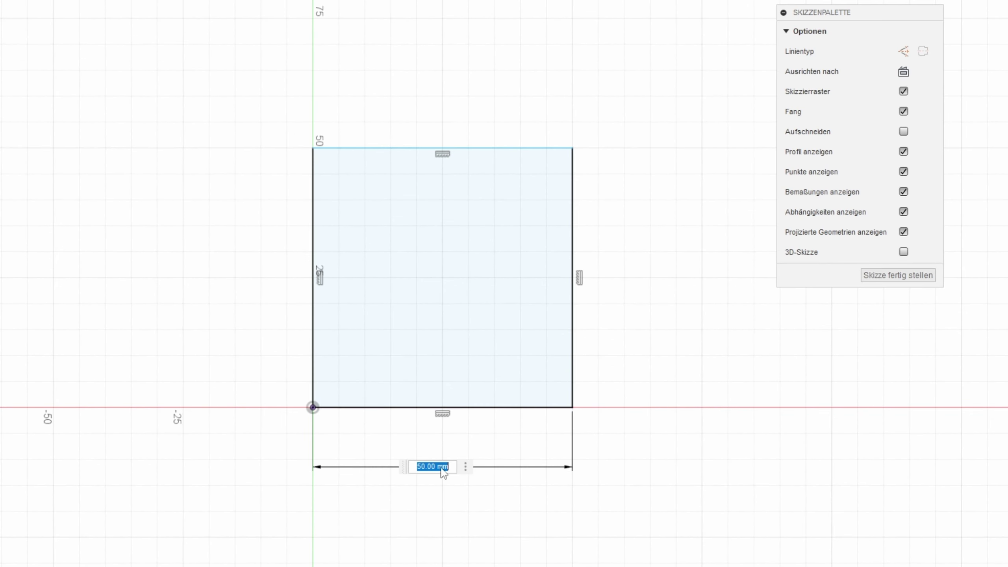
{"action": "type", "text": "98"}
{"action": "key", "text": "Return"}
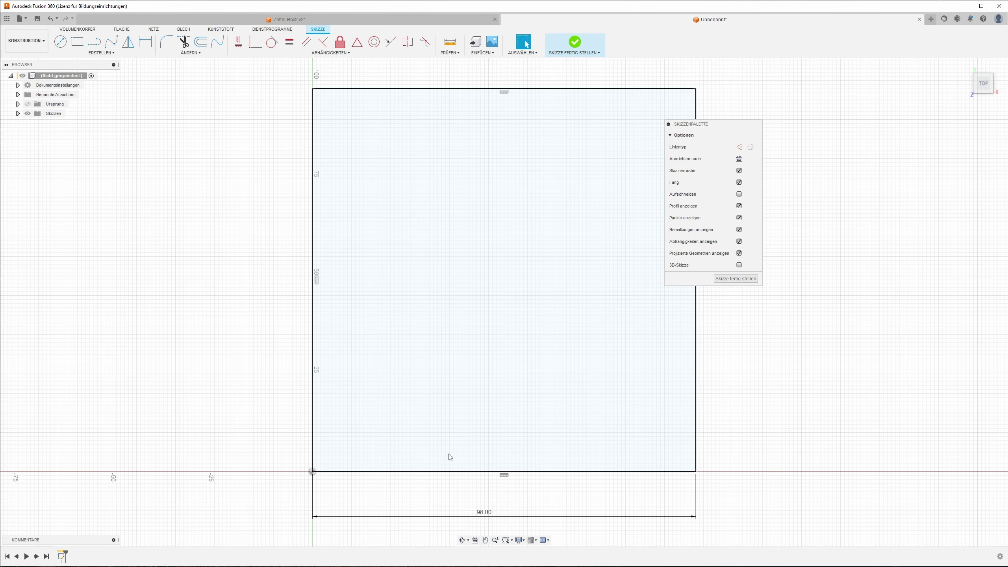
Make the rectangle's left and bottom edges equal, giving a 98 mm square
{"action": "scroll", "coordinate": [368, 349], "scroll_direction": "down", "scroll_amount": 2}
{"action": "scroll", "coordinate": [404, 270], "scroll_direction": "down", "scroll_amount": 1}
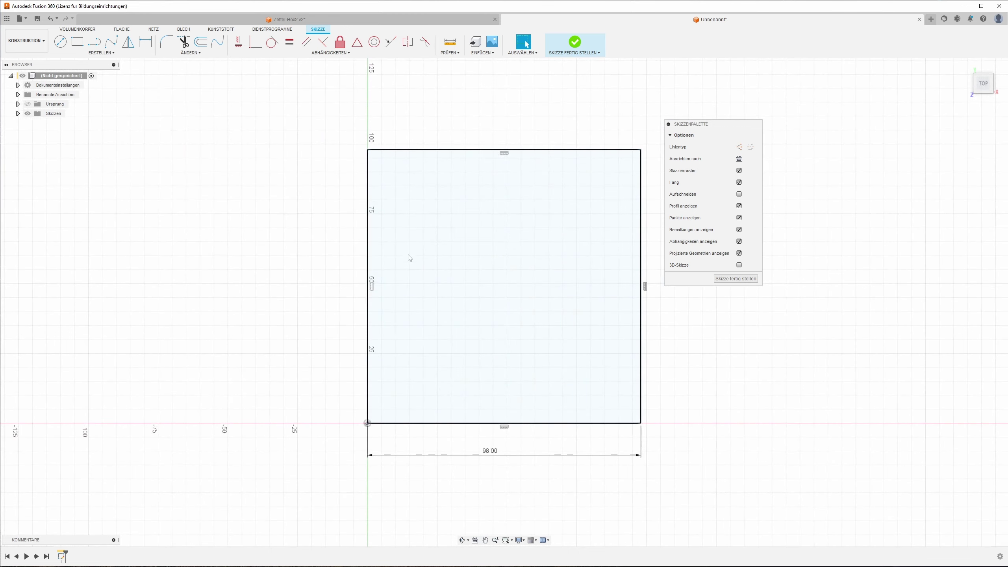
{"action": "mouse_move", "coordinate": [420, 150]}
{"action": "left_mouse_down"}
{"action": "mouse_move", "coordinate": [443, 239]}
{"action": "mouse_move", "coordinate": [369, 167]}
{"action": "left_mouse_up"}
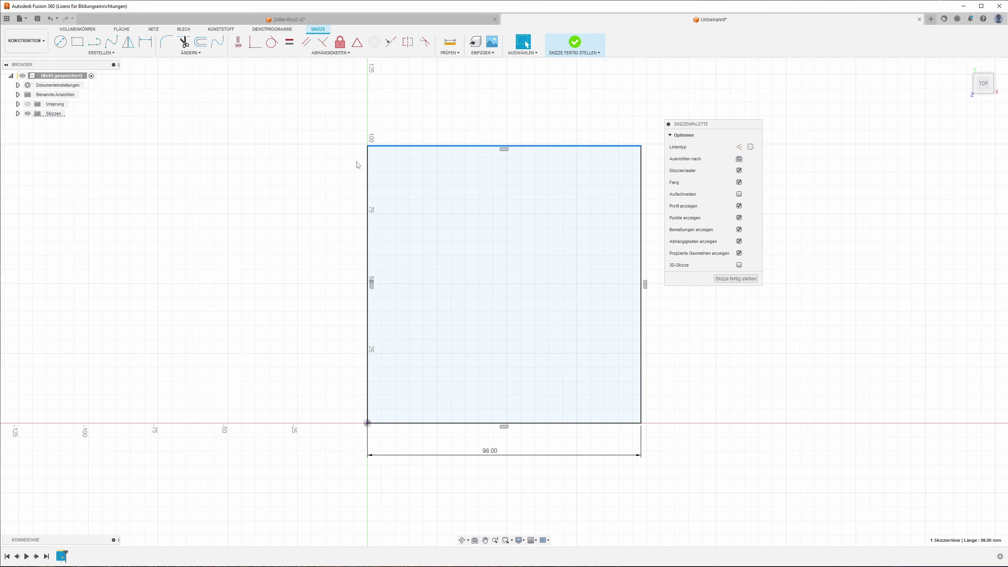
{"action": "left_click", "coordinate": [369, 167]}
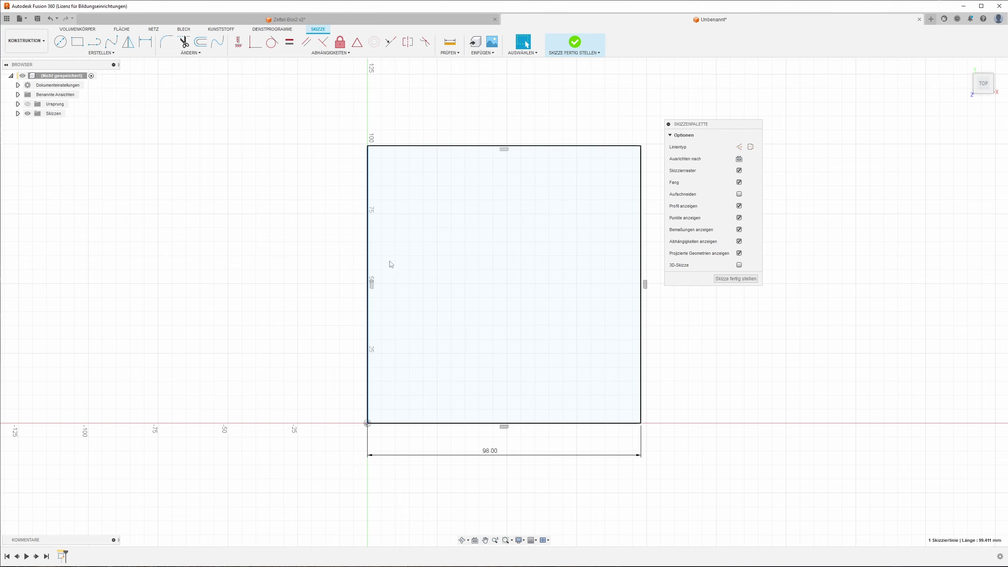
{"action": "left_click", "coordinate": [417, 423], "text": "shift"}
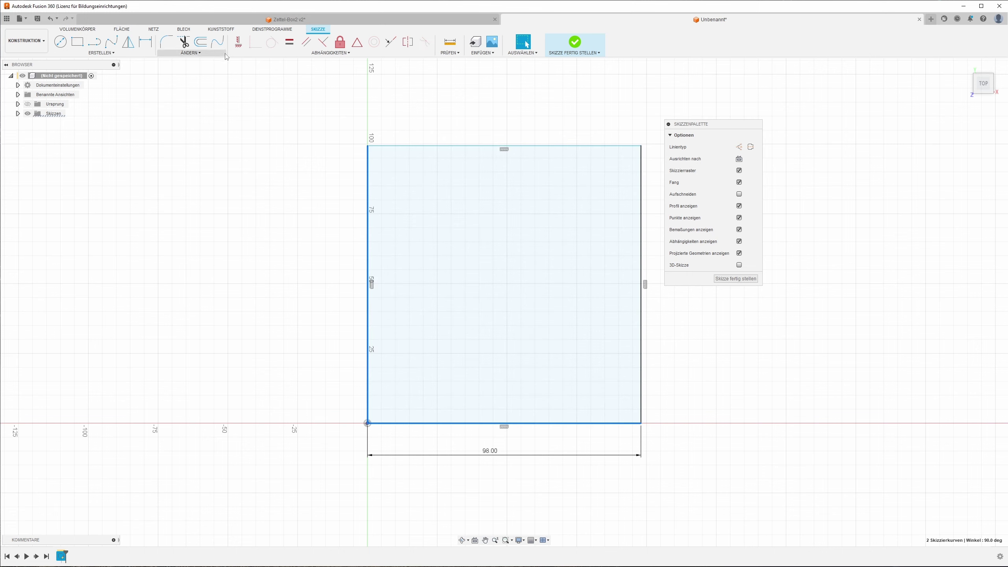
{"action": "left_click", "coordinate": [289, 43]}
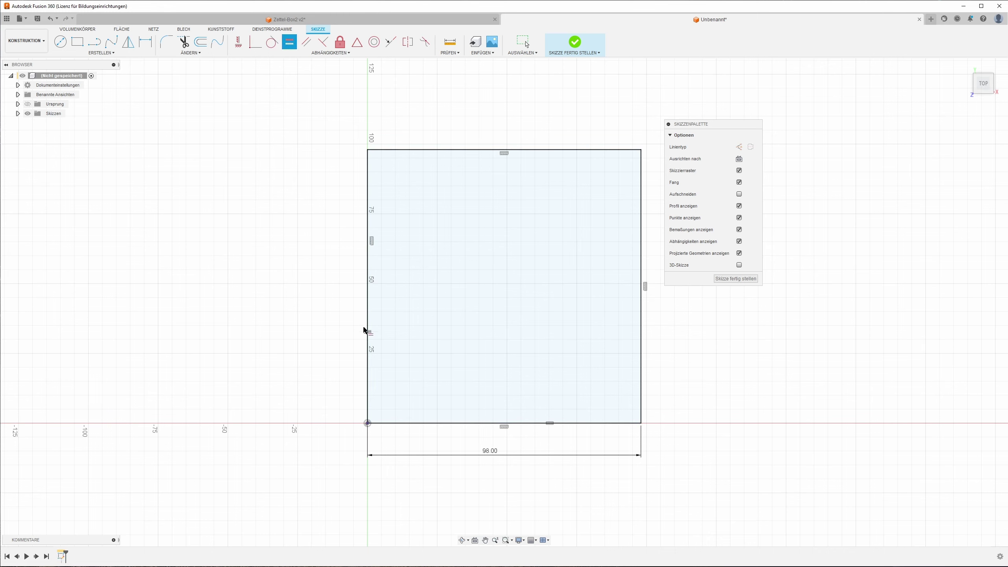
{"action": "key", "text": "Escape"}
Offset the square 15 mm inward and finish the sketch
{"action": "left_click", "coordinate": [201, 47]}
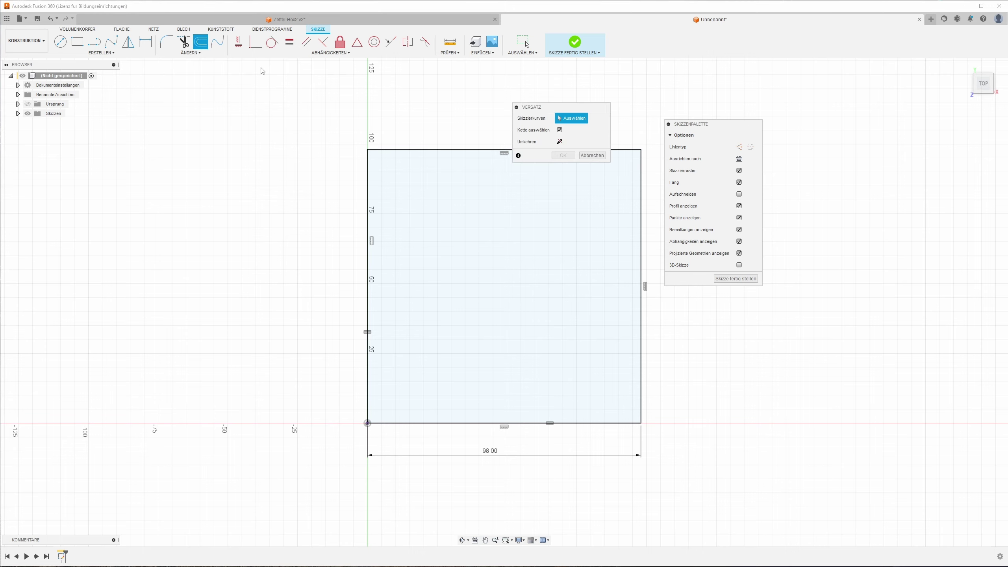
{"action": "left_click_drag", "start_coordinate": [518, 110], "coordinate": [540, 79]}
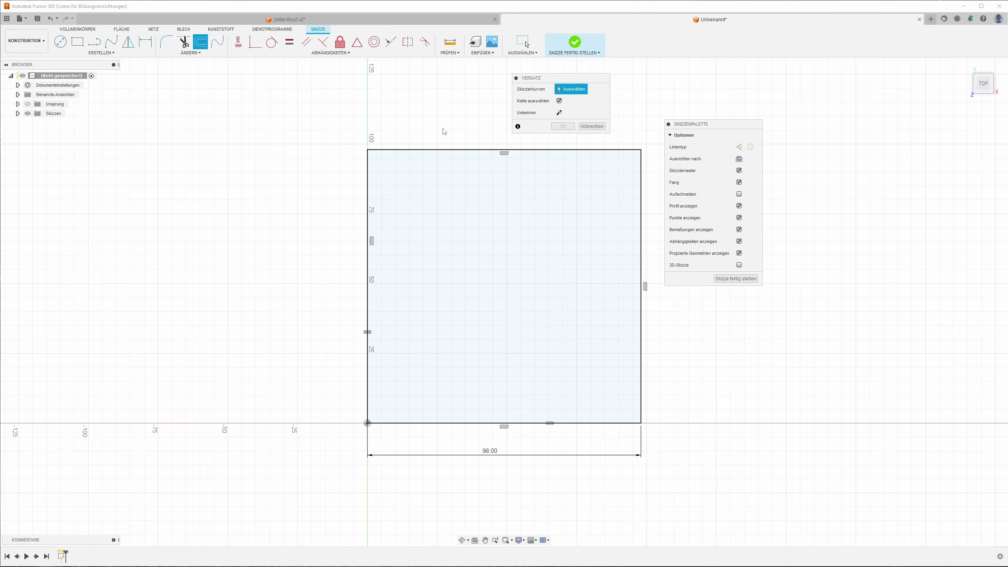
{"action": "left_click", "coordinate": [379, 153]}
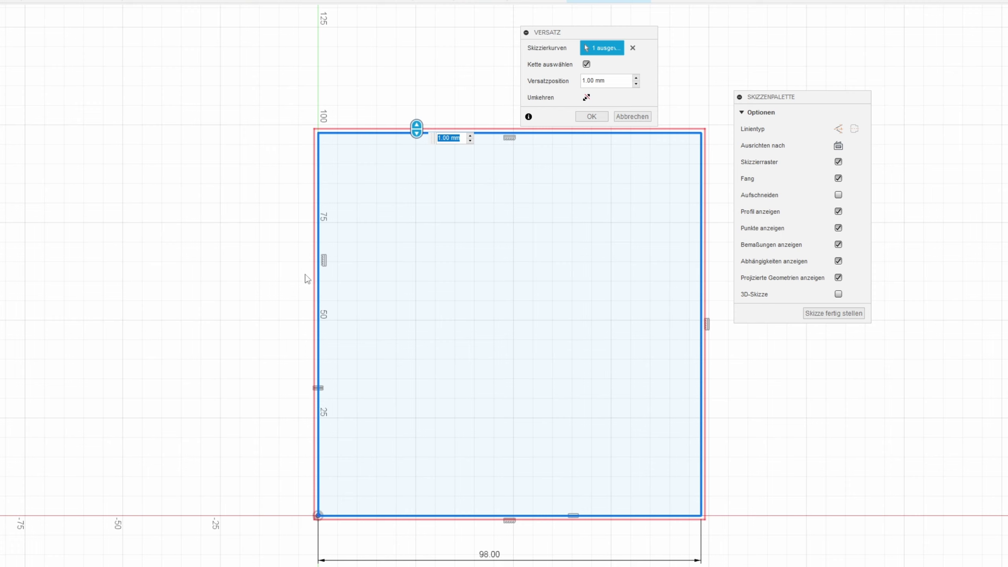
{"action": "left_click", "coordinate": [621, 79]}
{"action": "type", "text": "15"}
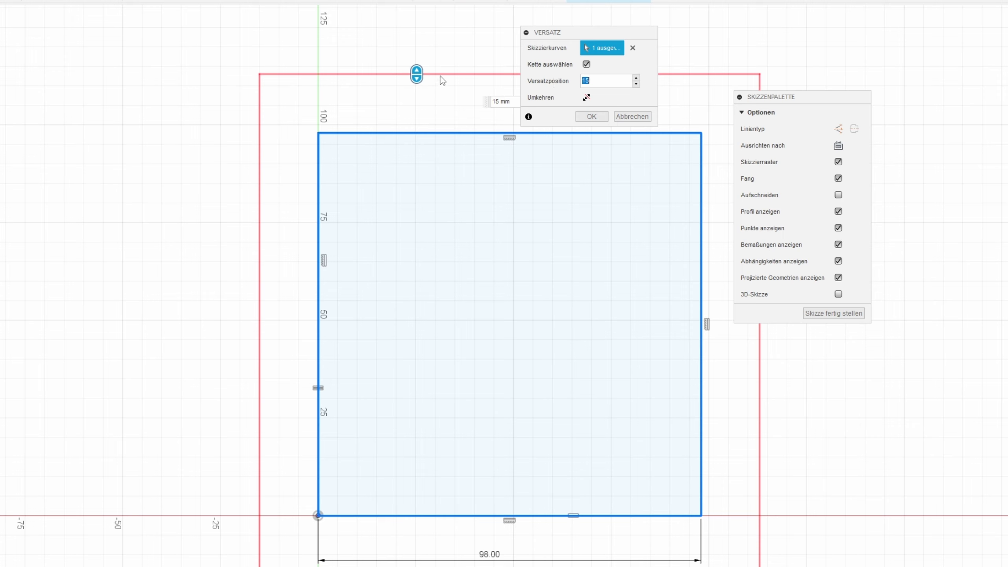
{"action": "left_click", "coordinate": [587, 99]}
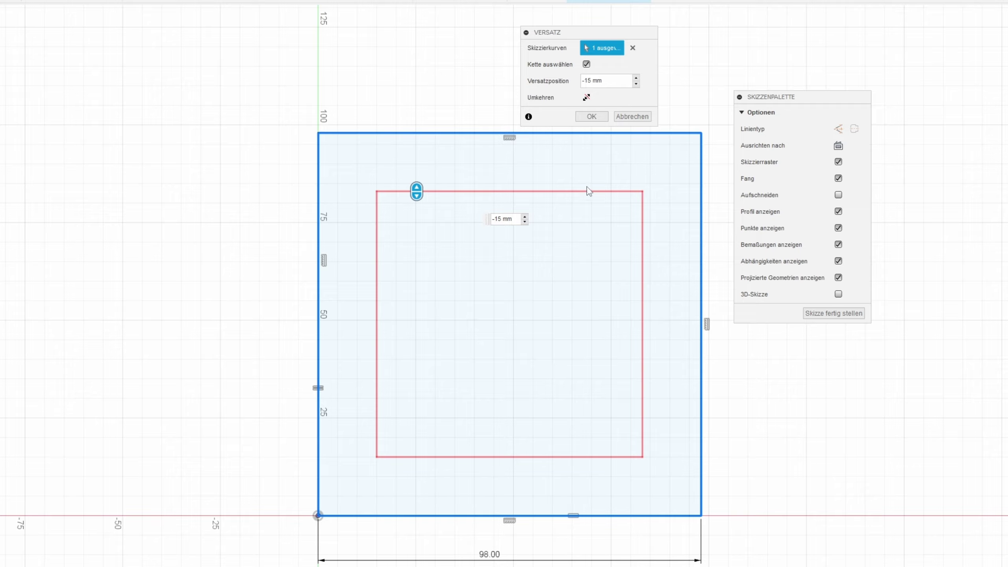
{"action": "left_click", "coordinate": [590, 117]}
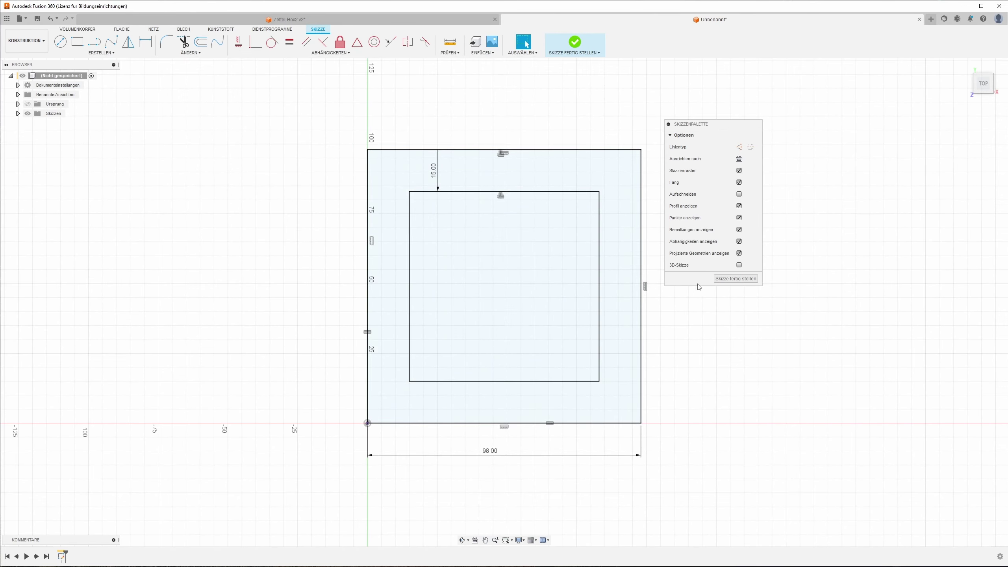
{"action": "left_click", "coordinate": [724, 279]}
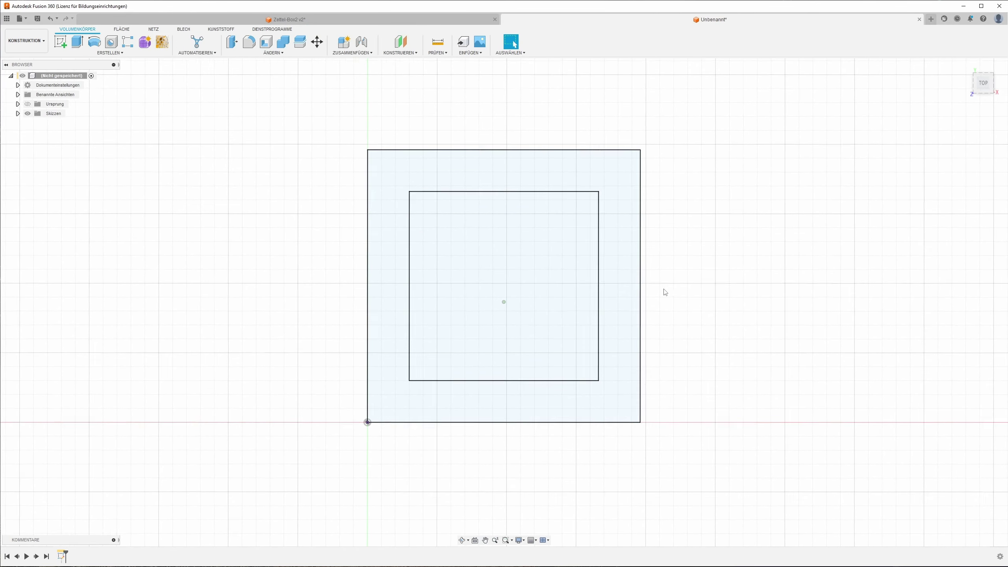
Extrude the ring between the two squares 60 mm into a solid body
{"action": "middle_click_drag", "start_coordinate": [661, 290], "coordinate": [498, 271], "text": "shift"}
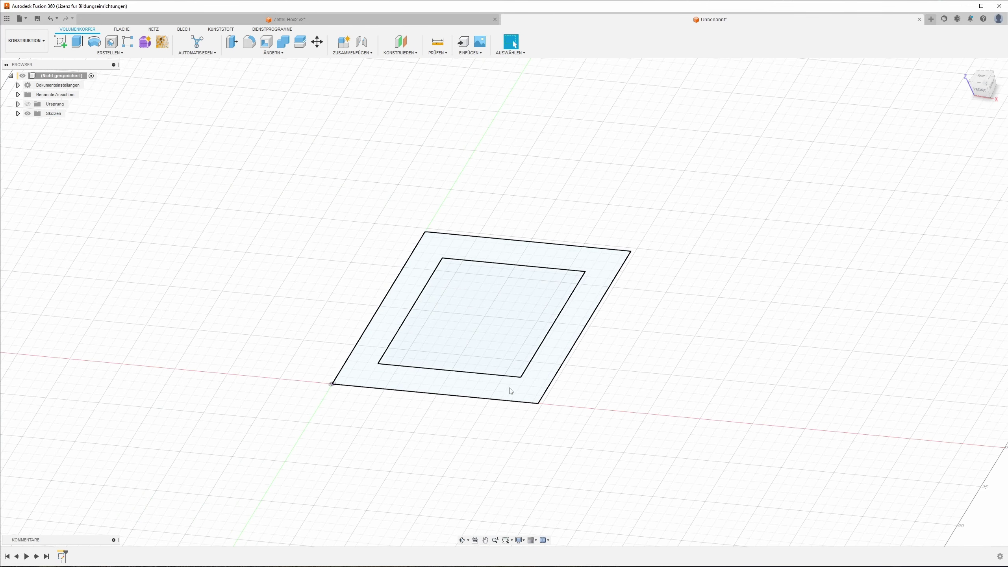
{"action": "left_click", "coordinate": [78, 46]}
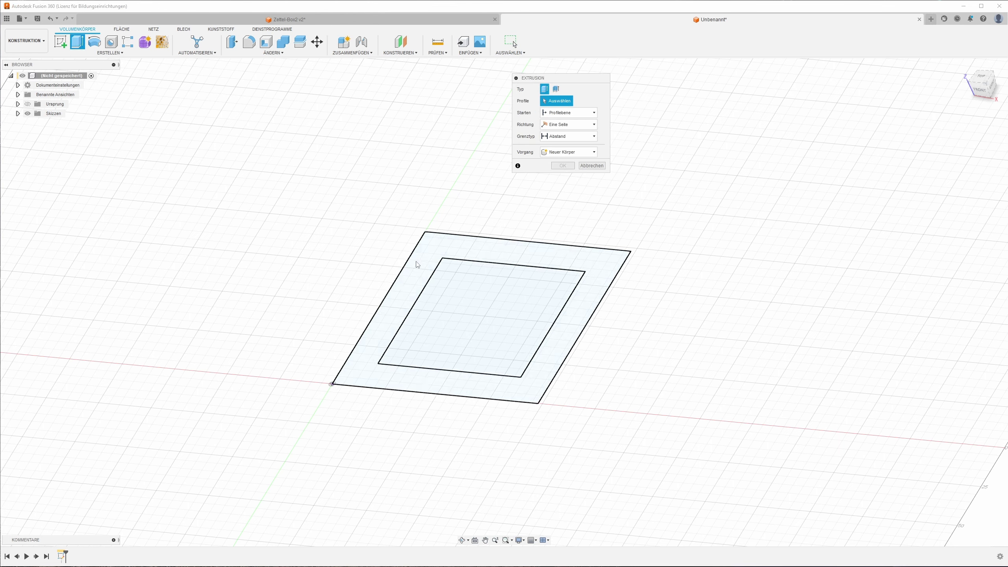
{"action": "left_click", "coordinate": [419, 274]}
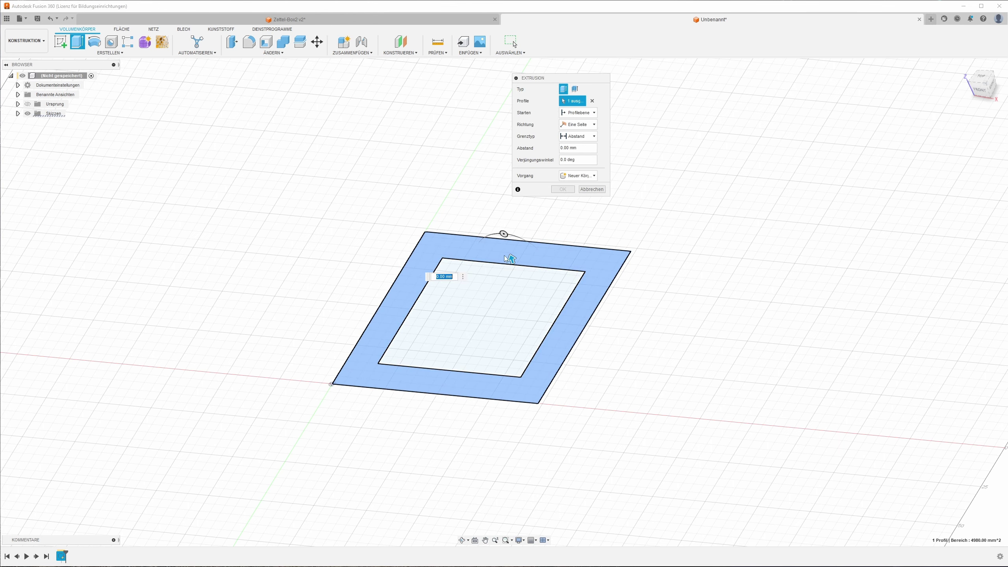
{"action": "left_click_drag", "start_coordinate": [512, 257], "coordinate": [511, 210]}
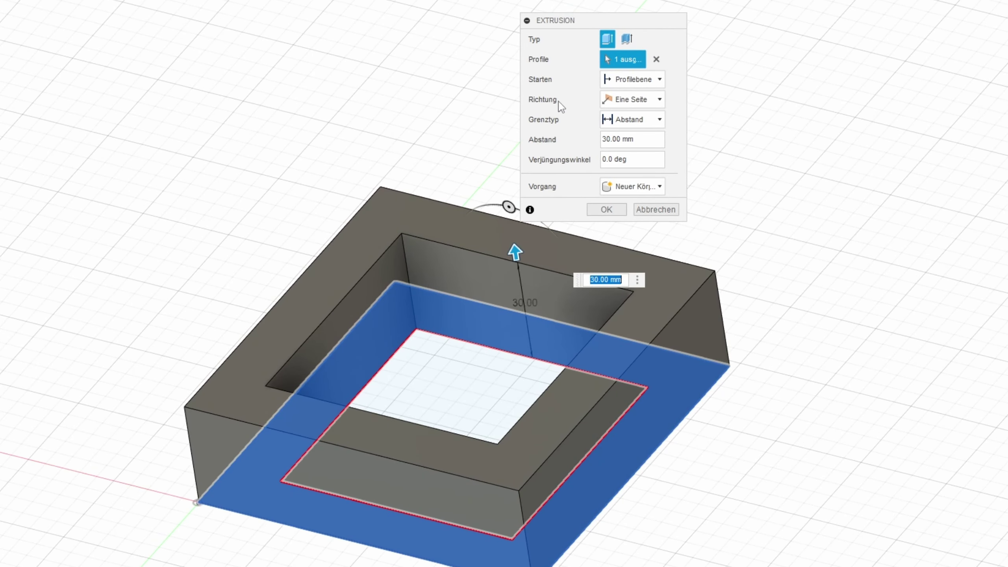
{"action": "double_click", "coordinate": [625, 138]}
{"action": "left_click_drag", "start_coordinate": [624, 137], "coordinate": [568, 139]}
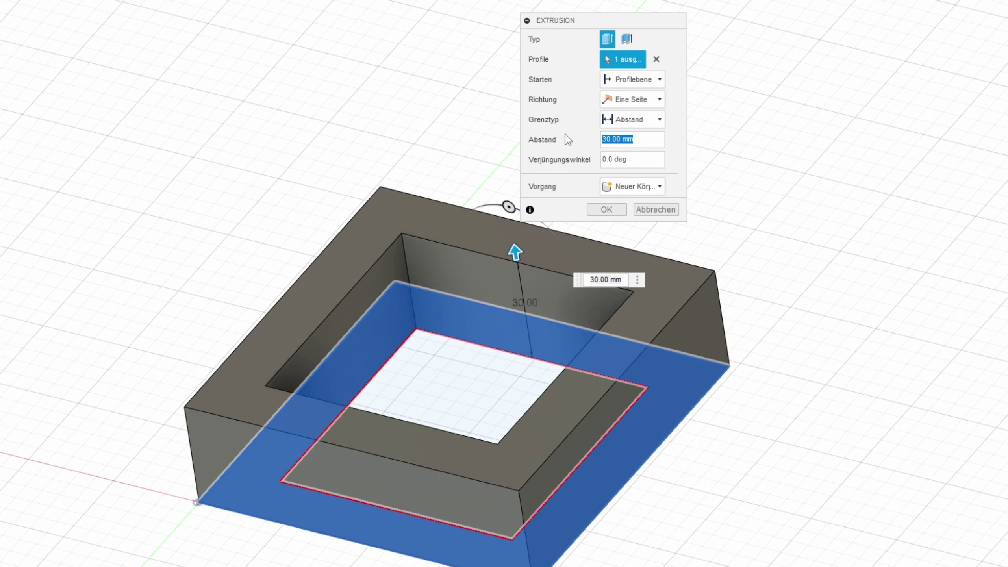
{"action": "type", "text": "60"}
{"action": "key", "text": "Tab"}
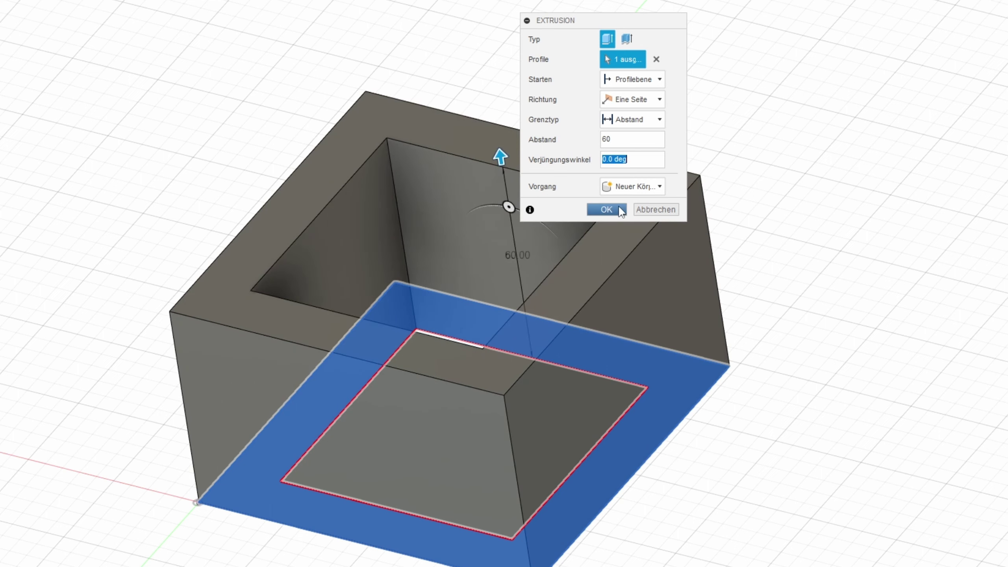
{"action": "left_click", "coordinate": [608, 213]}
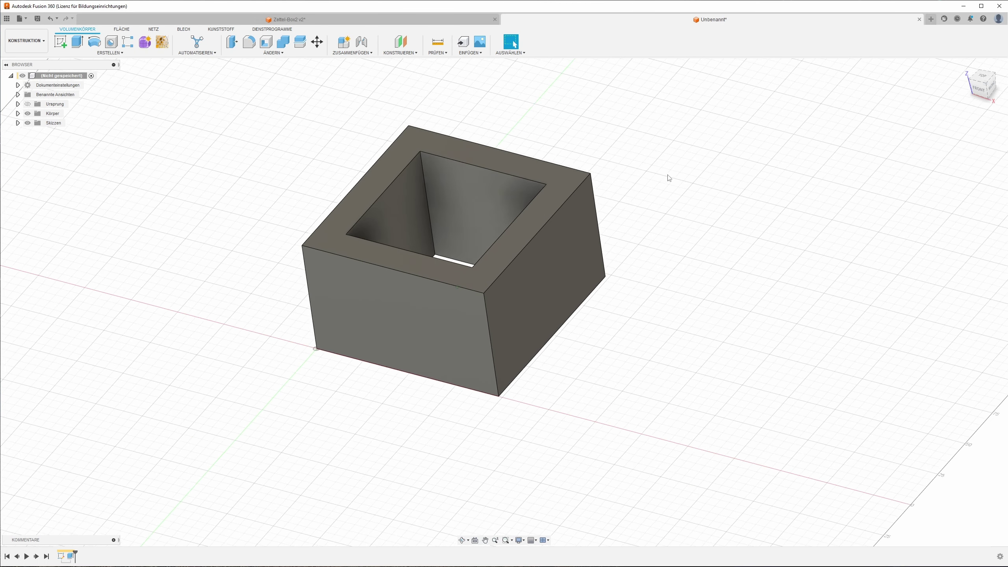
Apply the ABS (Grün) appearance to the box body
{"action": "key", "text": "a"}
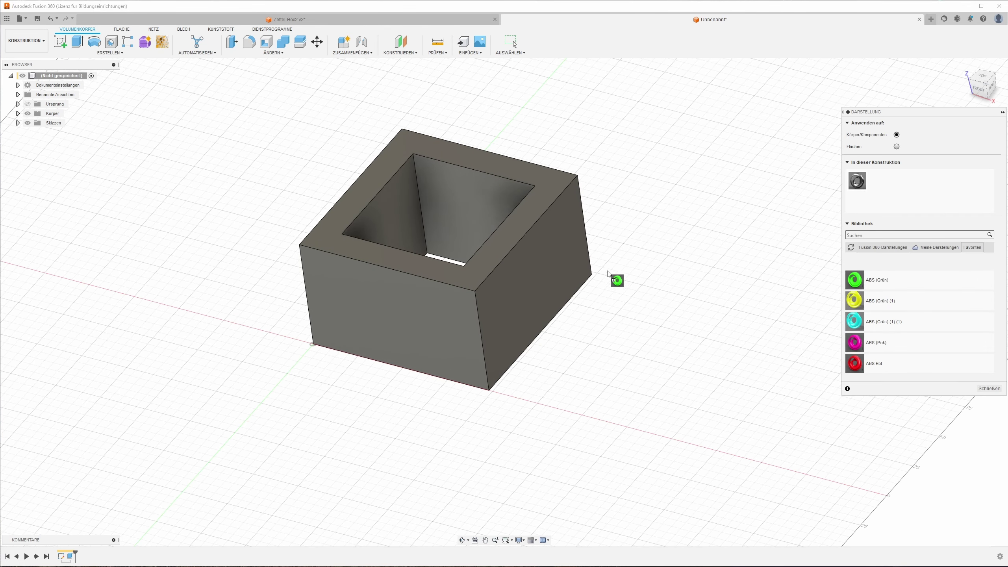
{"action": "left_click_drag", "start_coordinate": [847, 279], "coordinate": [571, 279]}
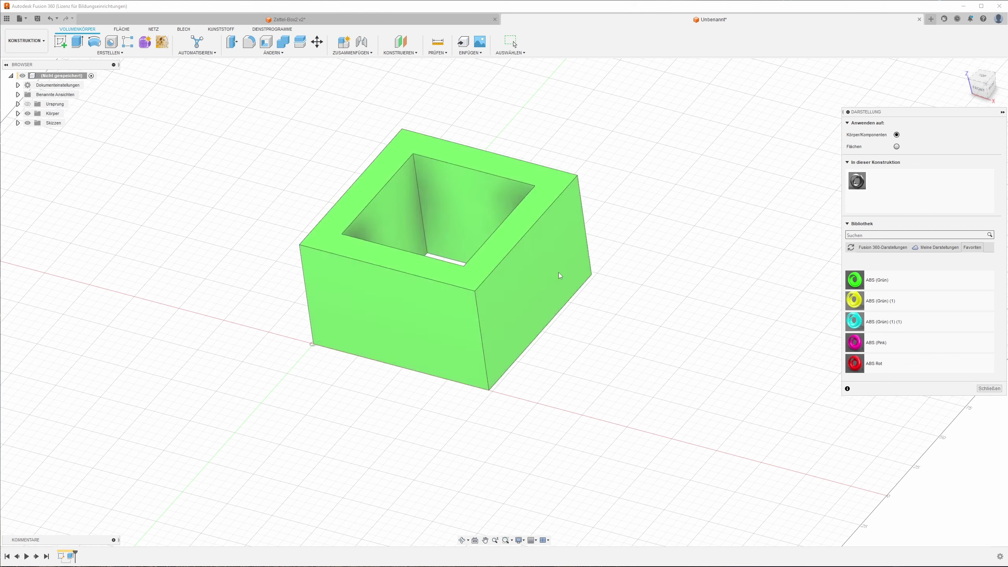
{"action": "left_click", "coordinate": [979, 388]}
{"action": "mouse_move", "coordinate": [611, 253]}
{"action": "middle_mouse_down", "text": "shift"}
{"action": "mouse_move", "coordinate": [331, 254]}
{"action": "mouse_move", "coordinate": [491, 340]}
{"action": "mouse_move", "coordinate": [575, 218]}
{"action": "mouse_move", "coordinate": [434, 191]}
{"action": "mouse_move", "coordinate": [412, 286]}
{"action": "mouse_move", "coordinate": [509, 305]}
{"action": "mouse_move", "coordinate": [467, 265]}
{"action": "mouse_move", "coordinate": [344, 226]}
{"action": "mouse_move", "coordinate": [360, 235]}
{"action": "middle_mouse_up", "text": "shift"}
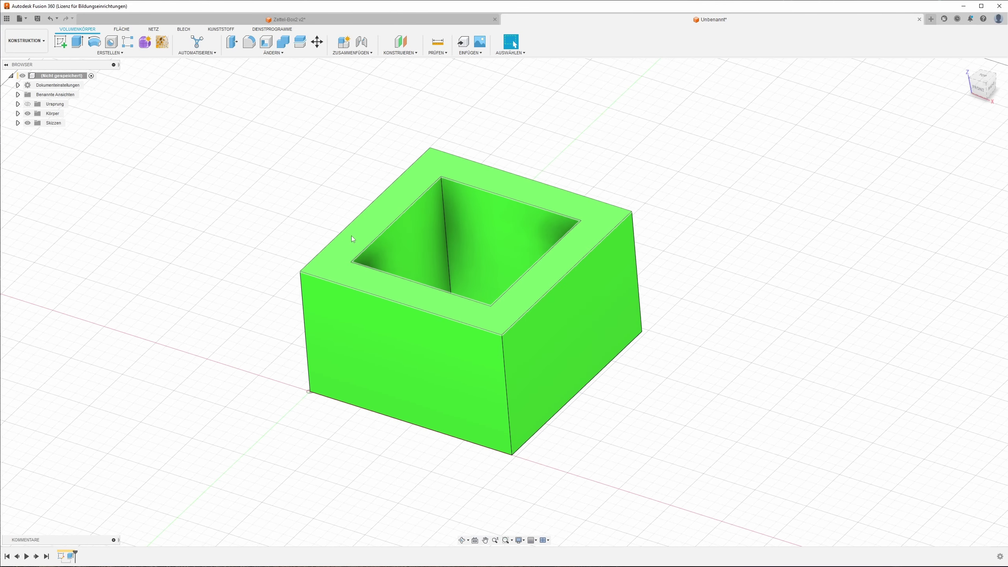
Start a shell removing the sloped inner walls, with 2 mm inner thickness
{"action": "left_click", "coordinate": [268, 43]}
{"action": "left_click", "coordinate": [456, 258]}
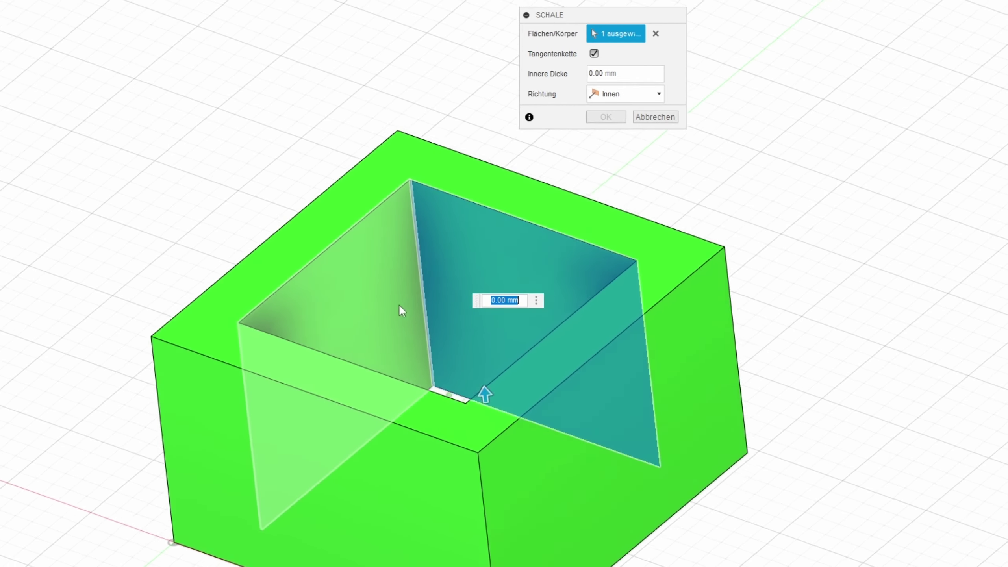
{"action": "middle_click_drag", "start_coordinate": [402, 311], "coordinate": [336, 327], "text": "shift"}
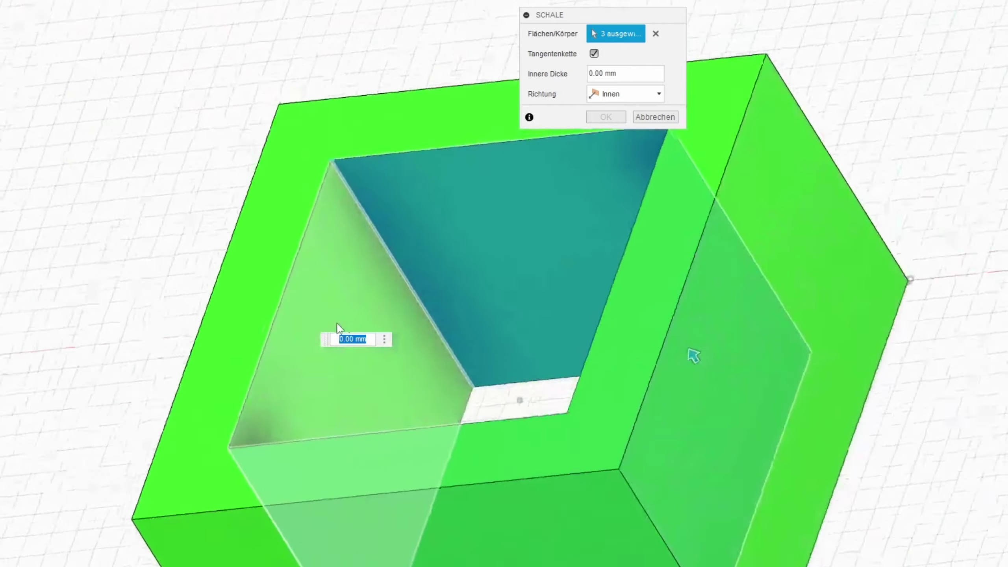
{"action": "left_click", "coordinate": [359, 297]}
{"action": "mouse_move", "coordinate": [364, 299]}
{"action": "middle_mouse_down", "text": "shift"}
{"action": "mouse_move", "coordinate": [487, 282]}
{"action": "mouse_move", "coordinate": [419, 330]}
{"action": "mouse_move", "coordinate": [418, 302]}
{"action": "middle_mouse_up", "text": "shift"}
{"action": "type", "text": "2"}
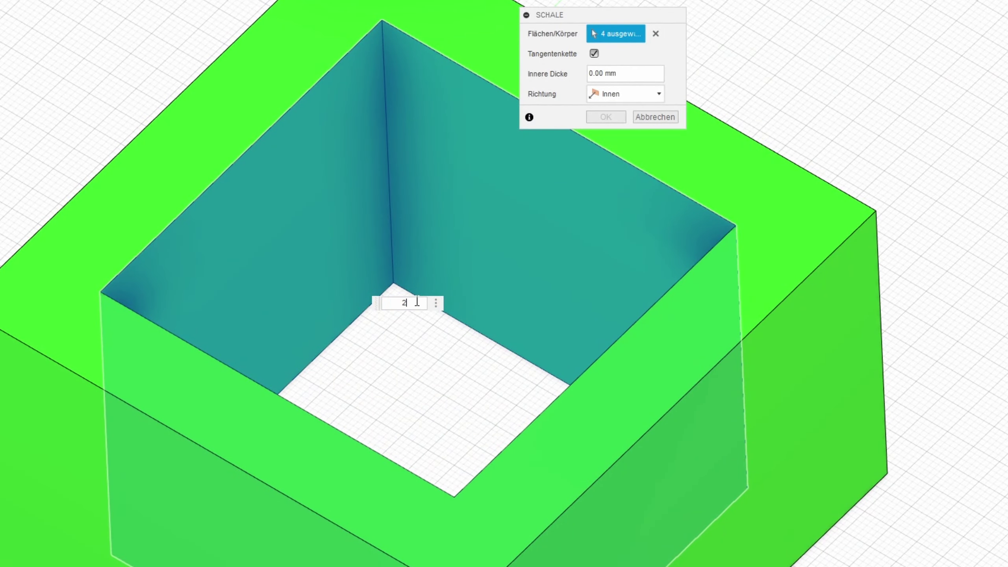
{"action": "key", "text": "Return"}
Add the box's top face to the removed faces and apply the shell
{"action": "mouse_move", "coordinate": [395, 292]}
{"action": "middle_mouse_down", "text": "shift"}
{"action": "mouse_move", "coordinate": [378, 248]}
{"action": "mouse_move", "coordinate": [399, 176]}
{"action": "middle_mouse_up", "text": "shift"}
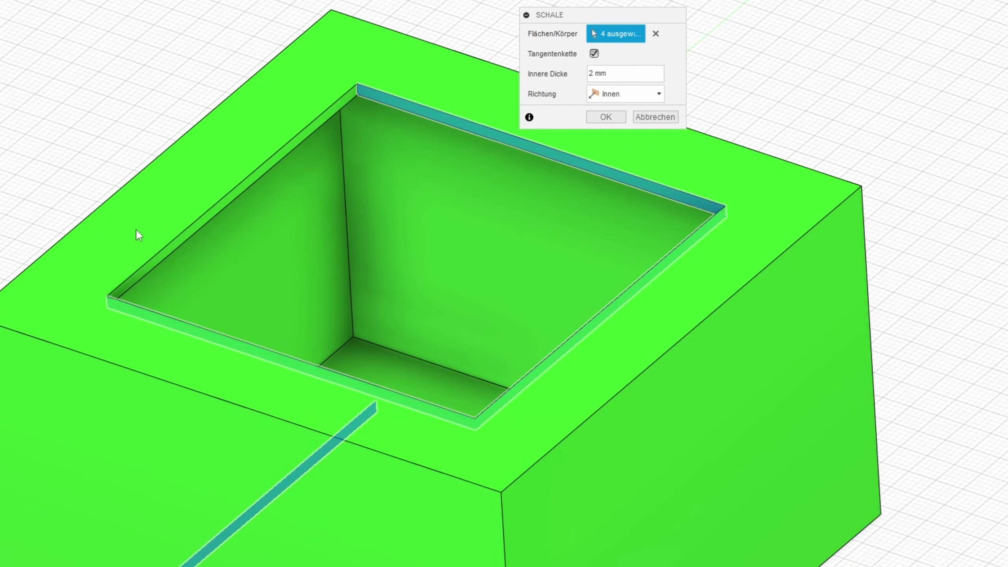
{"action": "scroll", "coordinate": [692, 324], "scroll_direction": "down", "scroll_amount": 2}
{"action": "scroll", "coordinate": [647, 233], "scroll_direction": "down", "scroll_amount": 2}
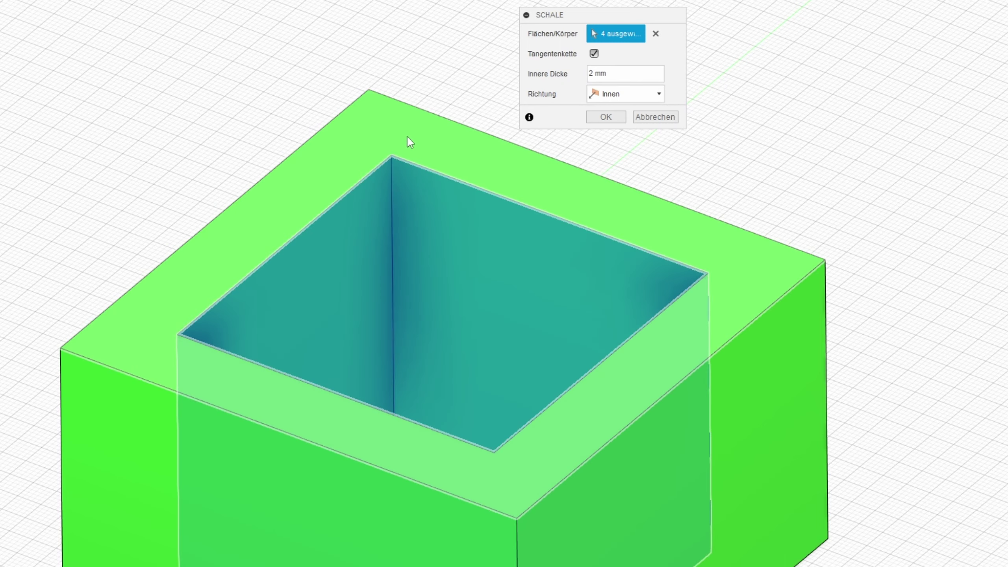
{"action": "left_click", "coordinate": [407, 138]}
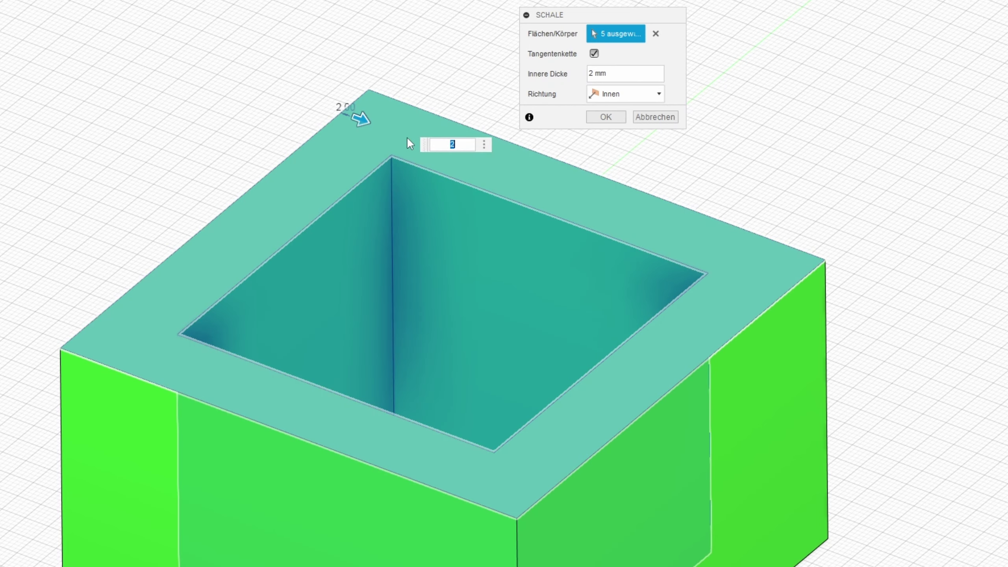
{"action": "middle_click_drag", "start_coordinate": [650, 303], "coordinate": [637, 462], "text": "shift"}
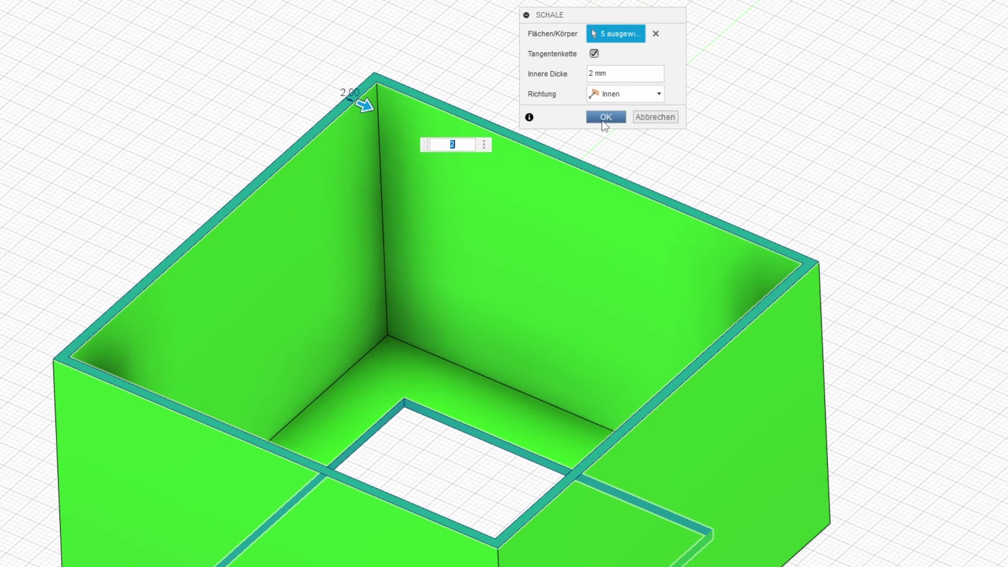
{"action": "left_click", "coordinate": [604, 118]}
{"action": "middle_click_drag", "start_coordinate": [658, 147], "coordinate": [529, 356], "text": "shift"}
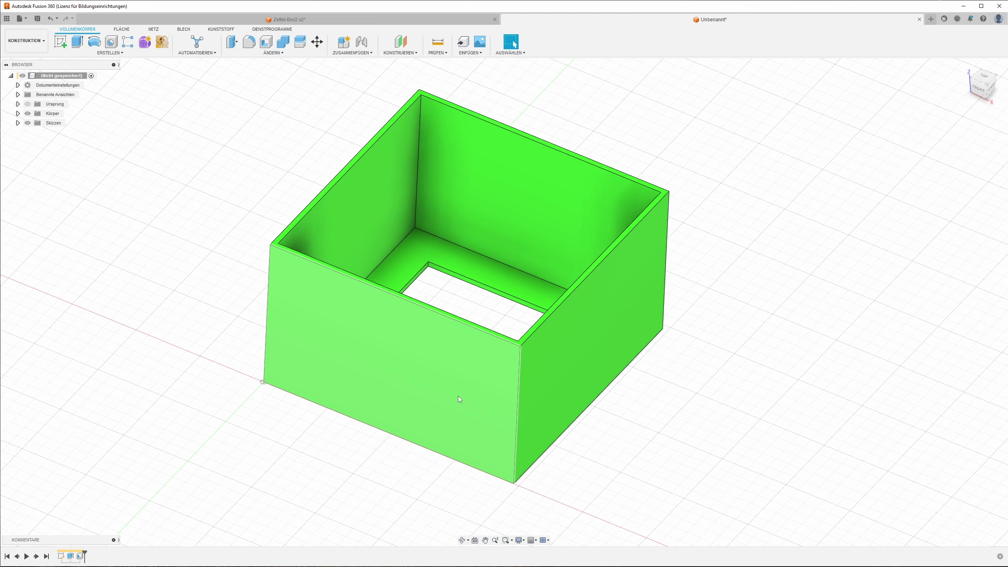
Roll the timeline back to before the Schale1 shell feature
{"action": "middle_click_drag", "start_coordinate": [458, 395], "coordinate": [511, 378], "text": "shift"}
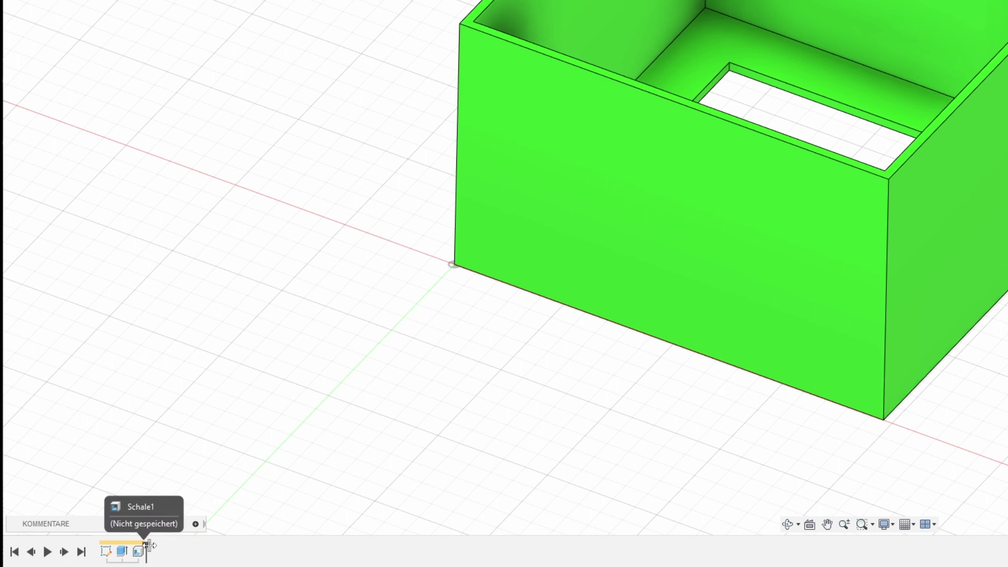
{"action": "left_click_drag", "start_coordinate": [150, 546], "coordinate": [131, 552]}
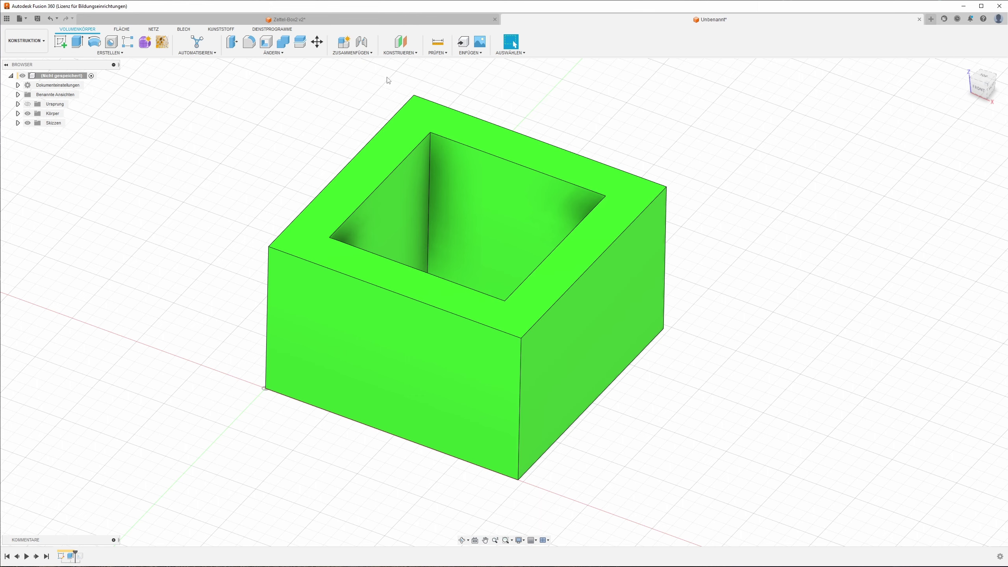
Chamfer the four vertical corner edges 3 mm, then roll the timeline forward past the shell
{"action": "left_click", "coordinate": [272, 53]}
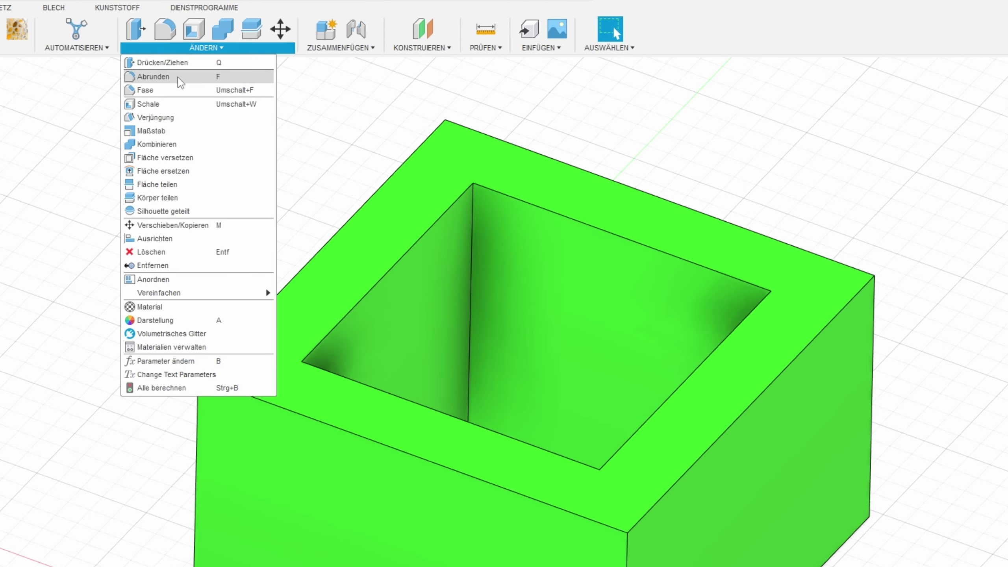
{"action": "left_click", "coordinate": [164, 89]}
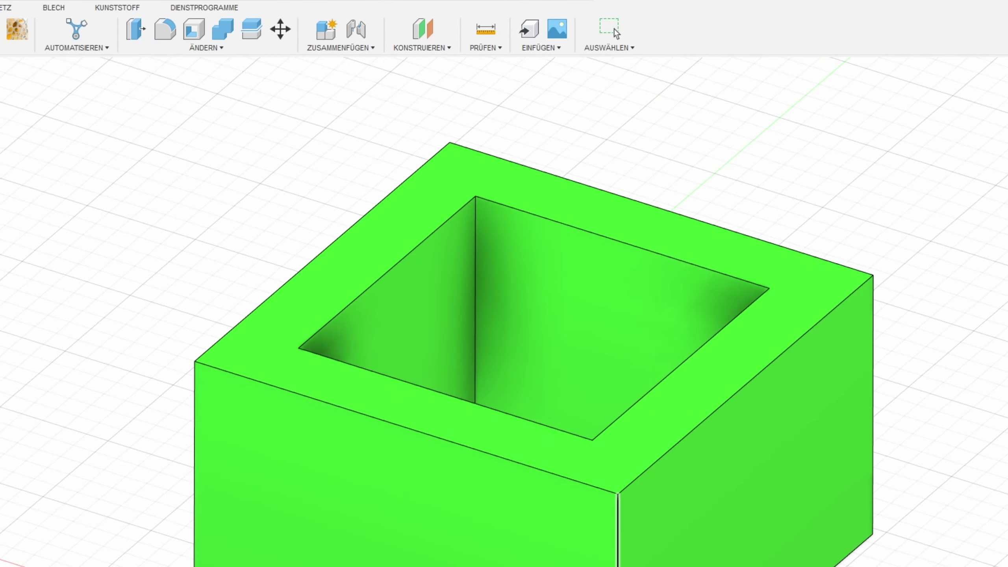
{"action": "mouse_move", "coordinate": [670, 562]}
{"action": "middle_mouse_down", "text": "shift"}
{"action": "mouse_move", "coordinate": [723, 540]}
{"action": "mouse_move", "coordinate": [720, 531]}
{"action": "middle_mouse_up", "text": "shift"}
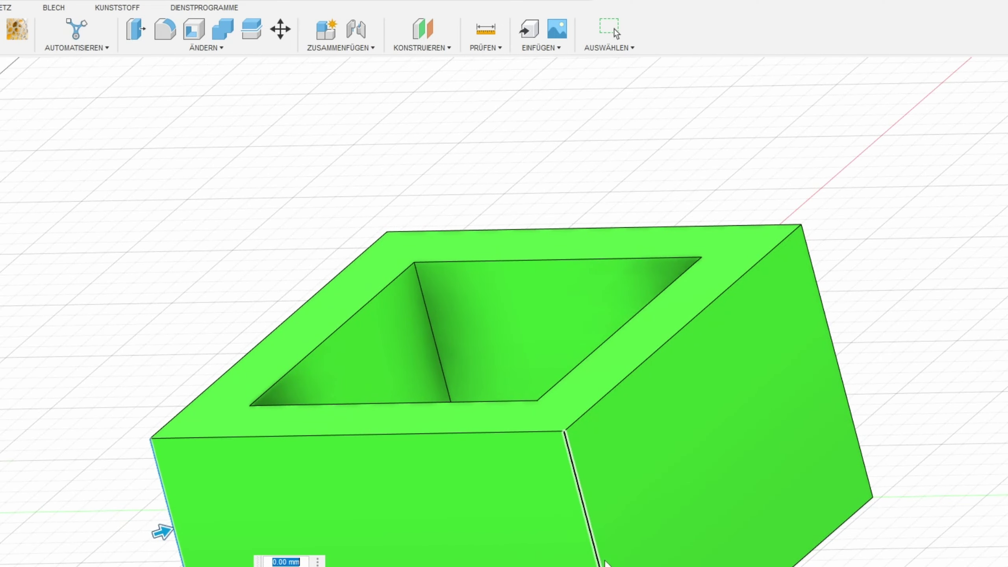
{"action": "mouse_move", "coordinate": [562, 396]}
{"action": "middle_mouse_down", "text": "shift"}
{"action": "mouse_move", "coordinate": [562, 377]}
{"action": "mouse_move", "coordinate": [596, 360]}
{"action": "mouse_move", "coordinate": [693, 252]}
{"action": "middle_mouse_up", "text": "shift"}
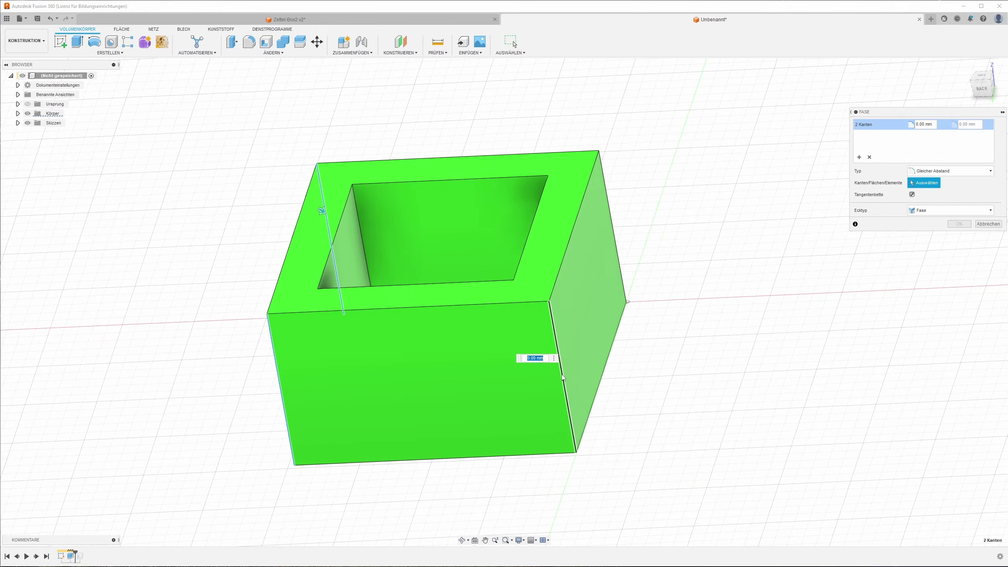
{"action": "left_click", "coordinate": [563, 377]}
{"action": "left_click", "coordinate": [595, 360]}
{"action": "type", "text": "3"}
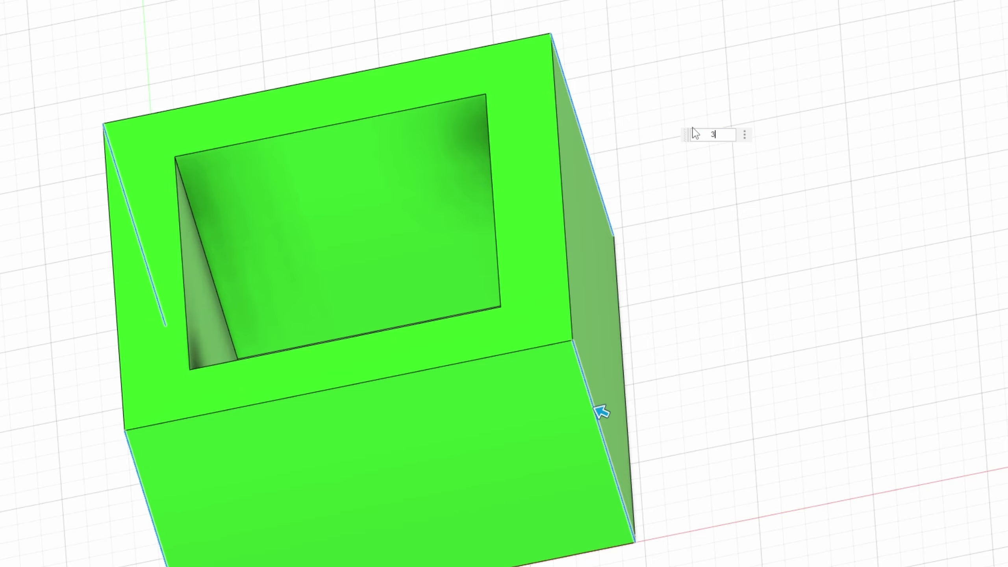
{"action": "key", "text": "Return"}
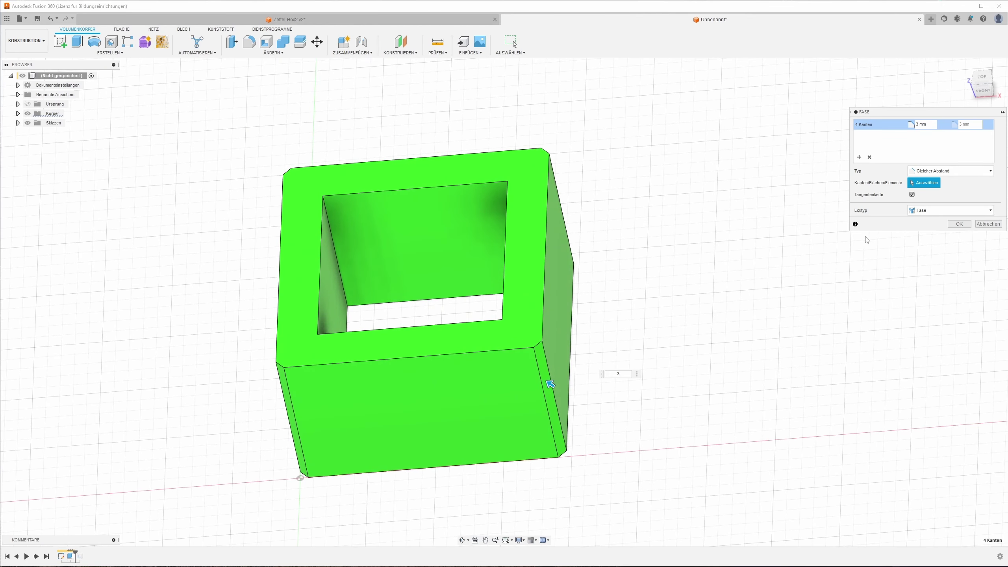
{"action": "left_click", "coordinate": [955, 227]}
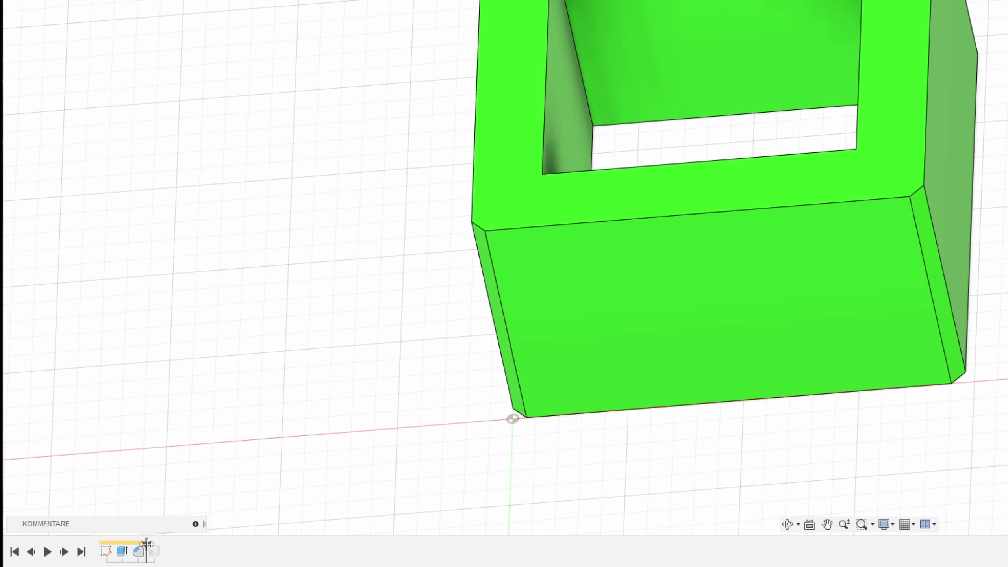
{"action": "left_click_drag", "start_coordinate": [146, 544], "coordinate": [162, 545]}
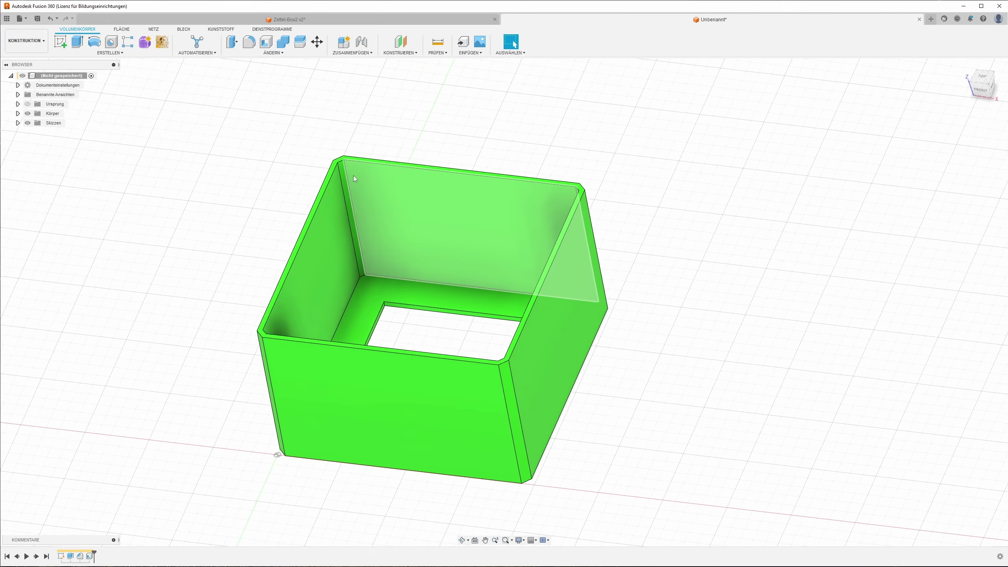
Edit the Fase1 chamfer from the timeline, changing its distance to 2 mm
{"action": "mouse_move", "coordinate": [514, 374]}
{"action": "middle_mouse_down", "text": "shift"}
{"action": "mouse_move", "coordinate": [614, 230]}
{"action": "mouse_move", "coordinate": [500, 392]}
{"action": "mouse_move", "coordinate": [416, 413]}
{"action": "mouse_move", "coordinate": [397, 334]}
{"action": "mouse_move", "coordinate": [405, 222]}
{"action": "middle_mouse_up", "text": "shift"}
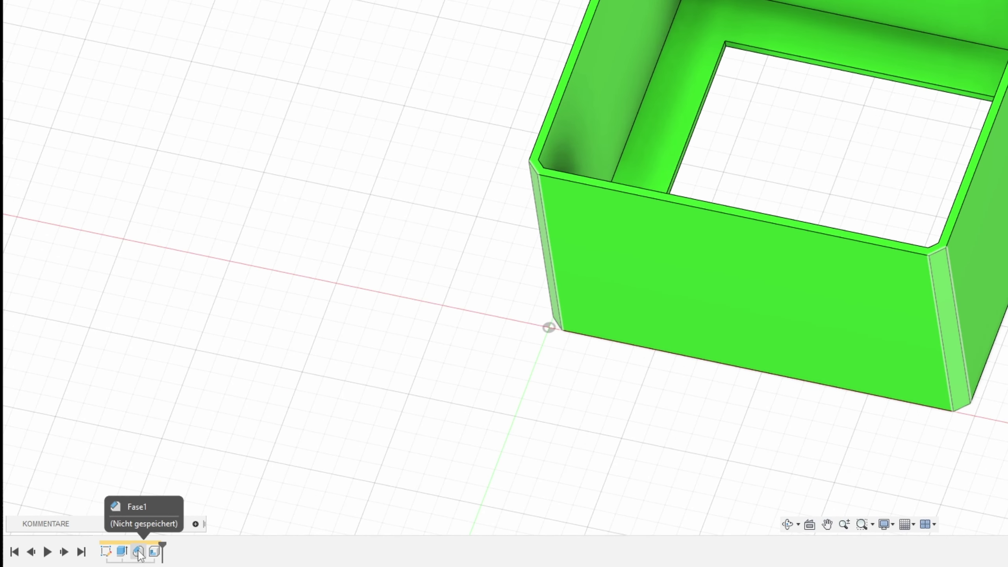
{"action": "right_click", "coordinate": [139, 551]}
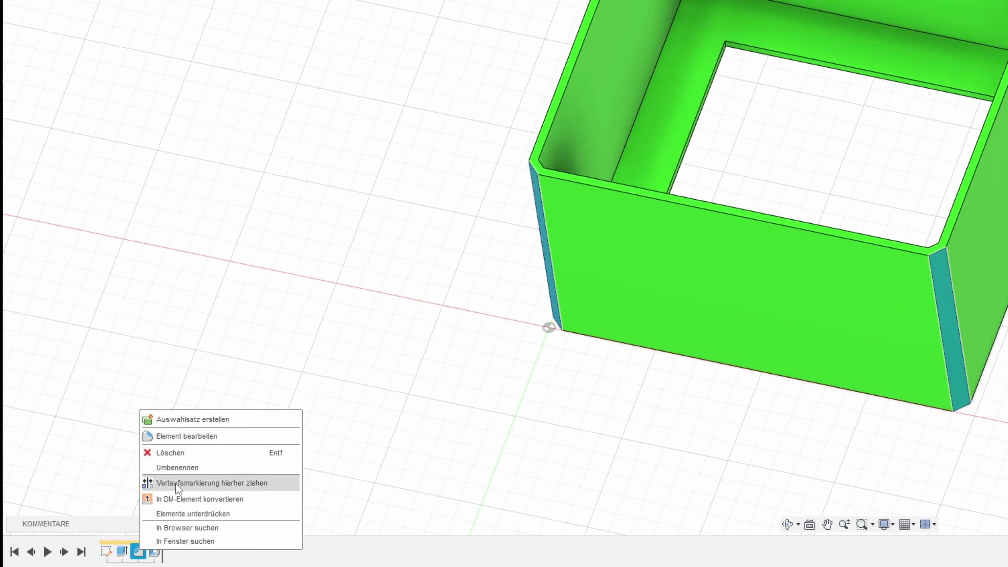
{"action": "left_click", "coordinate": [201, 436]}
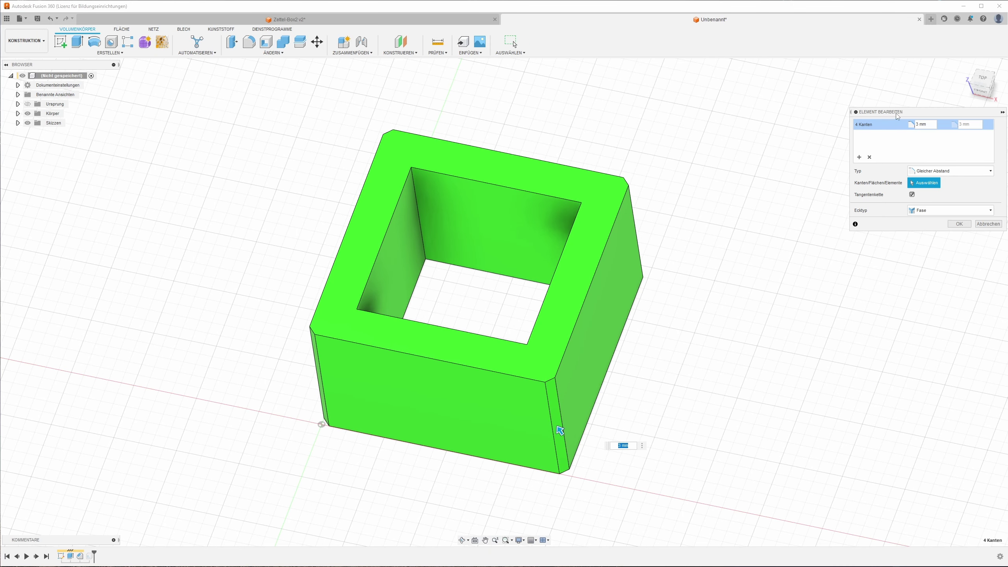
{"action": "left_click_drag", "start_coordinate": [898, 116], "coordinate": [699, 180]}
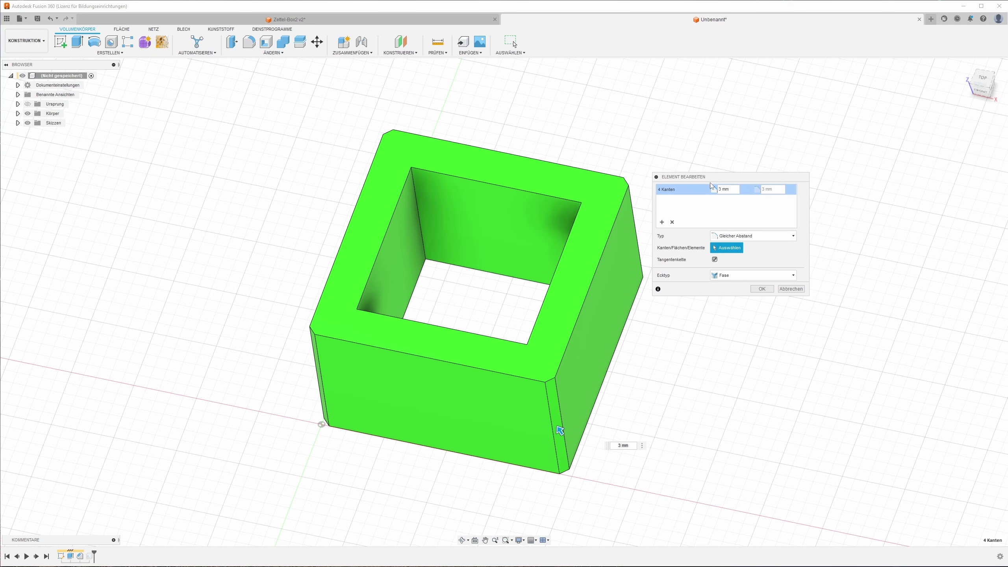
{"action": "type", "text": "2"}
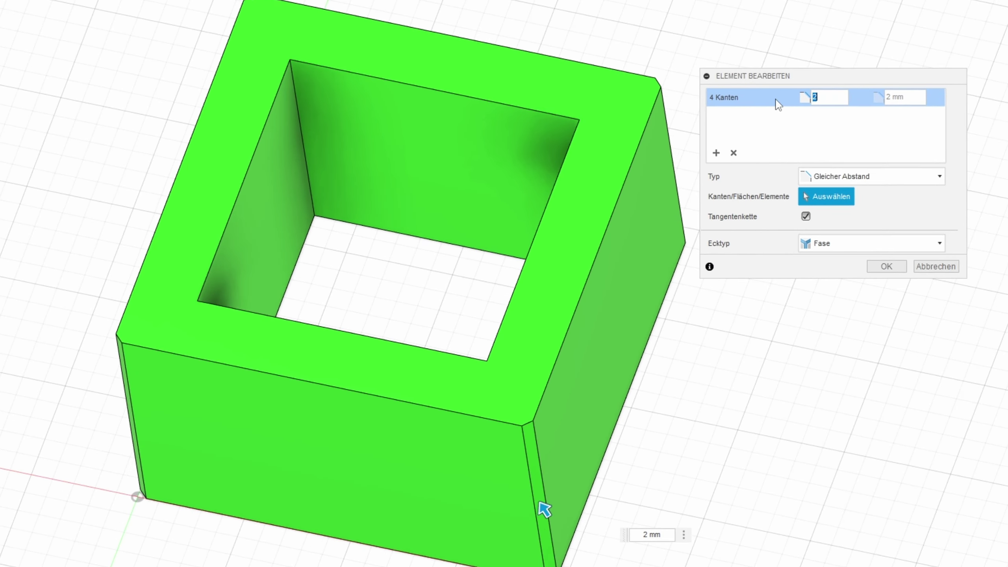
{"action": "left_click", "coordinate": [883, 265]}
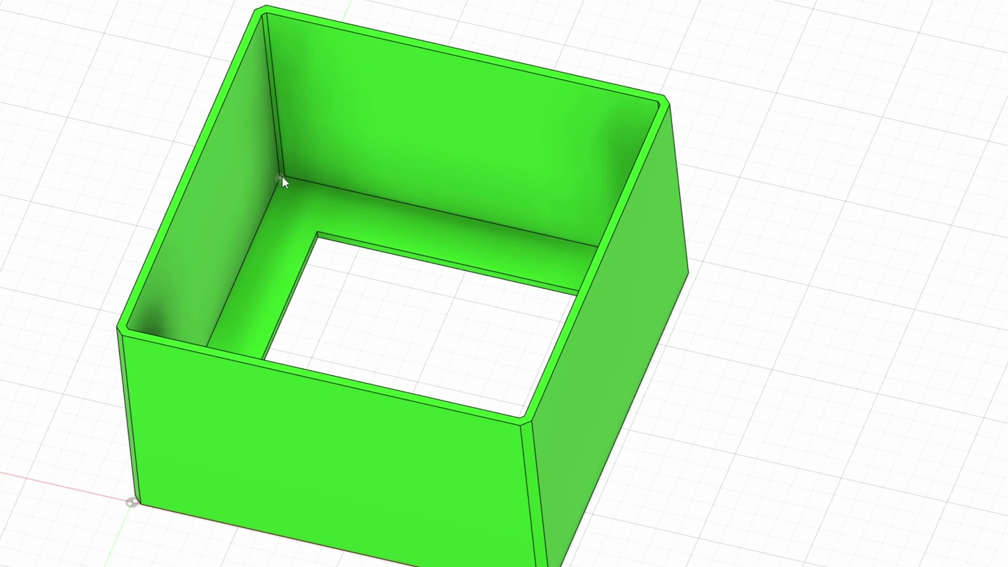
Orbit to a top-front view and open a new sketch on the green box's front face
{"action": "mouse_move", "coordinate": [252, 301]}
{"action": "middle_mouse_down", "text": "shift"}
{"action": "mouse_move", "coordinate": [602, 279]}
{"action": "mouse_move", "coordinate": [498, 317]}
{"action": "mouse_move", "coordinate": [399, 290]}
{"action": "middle_mouse_up", "text": "shift"}
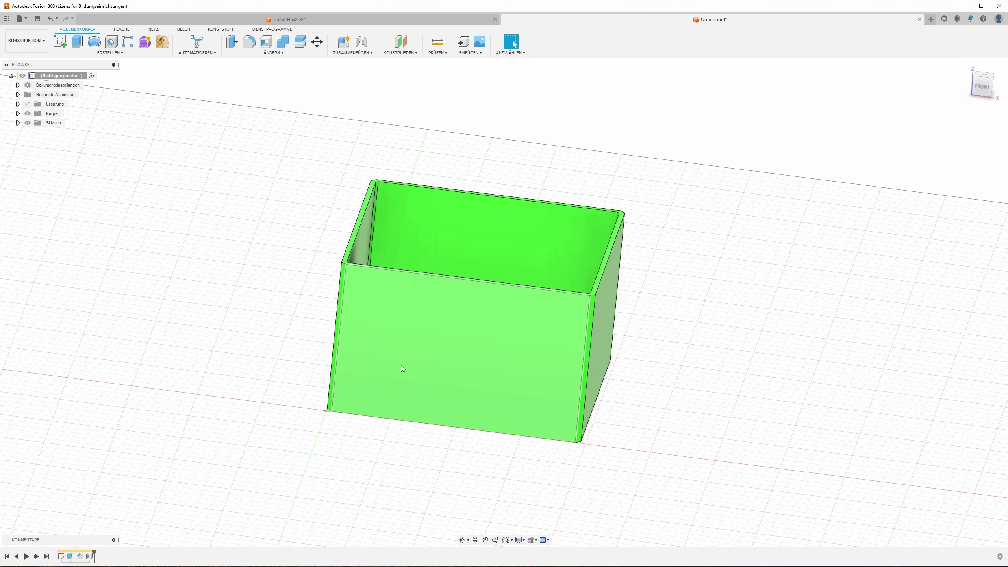
{"action": "left_click", "coordinate": [415, 343]}
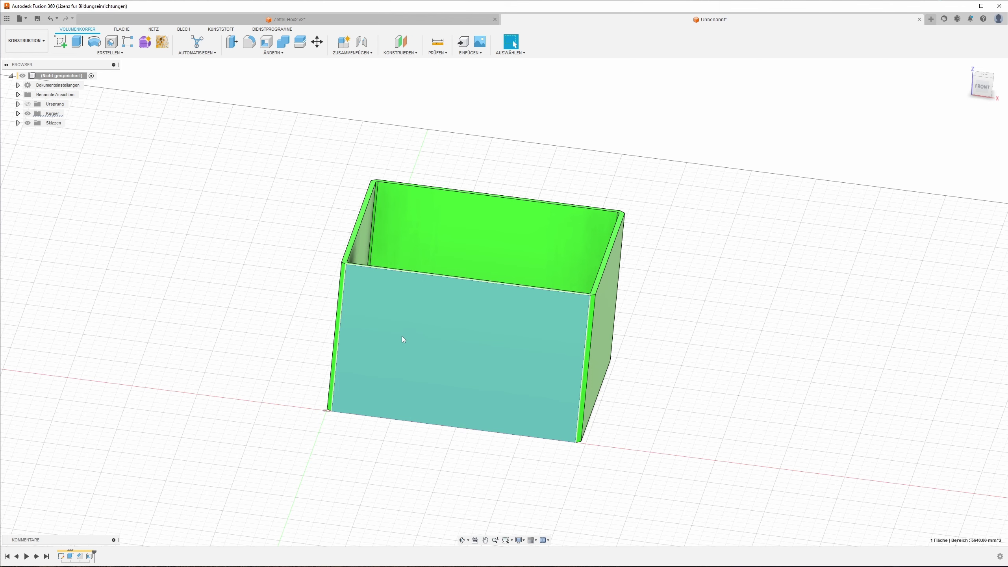
{"action": "left_click", "coordinate": [60, 42]}
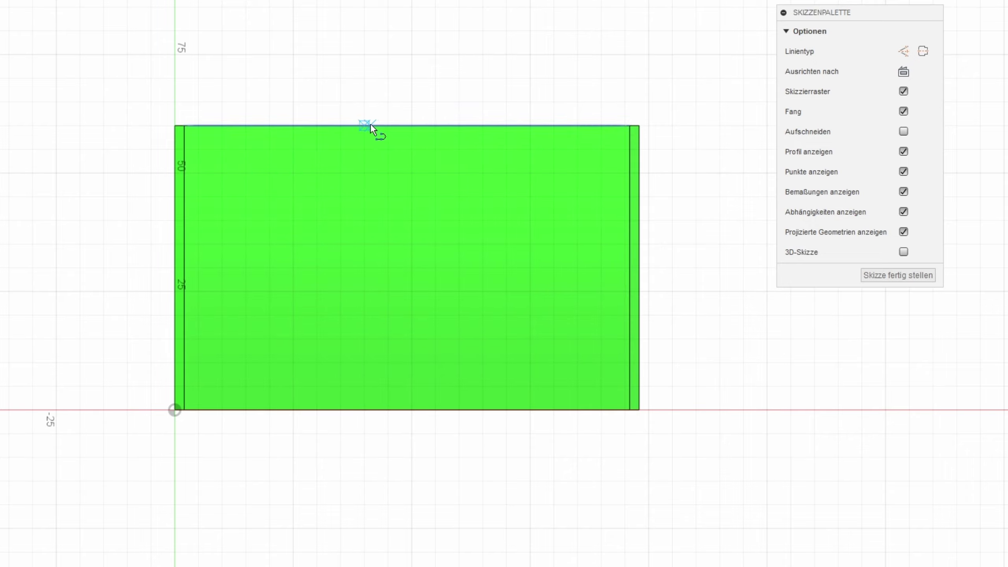
Draw a vertical line from the top-edge midpoint to the bottom edge and convert it to construction
{"action": "left_click", "coordinate": [409, 126]}
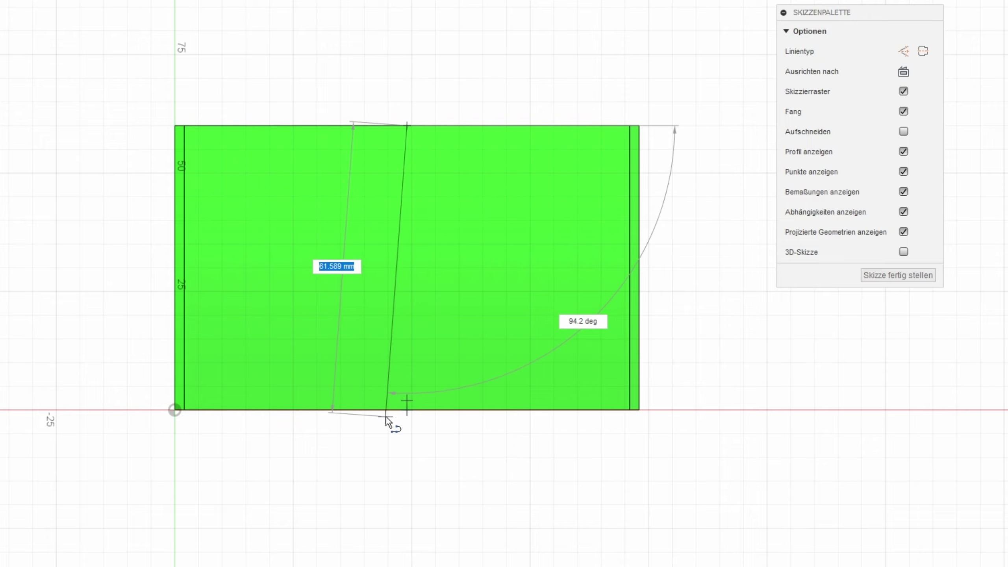
{"action": "left_click", "coordinate": [407, 414]}
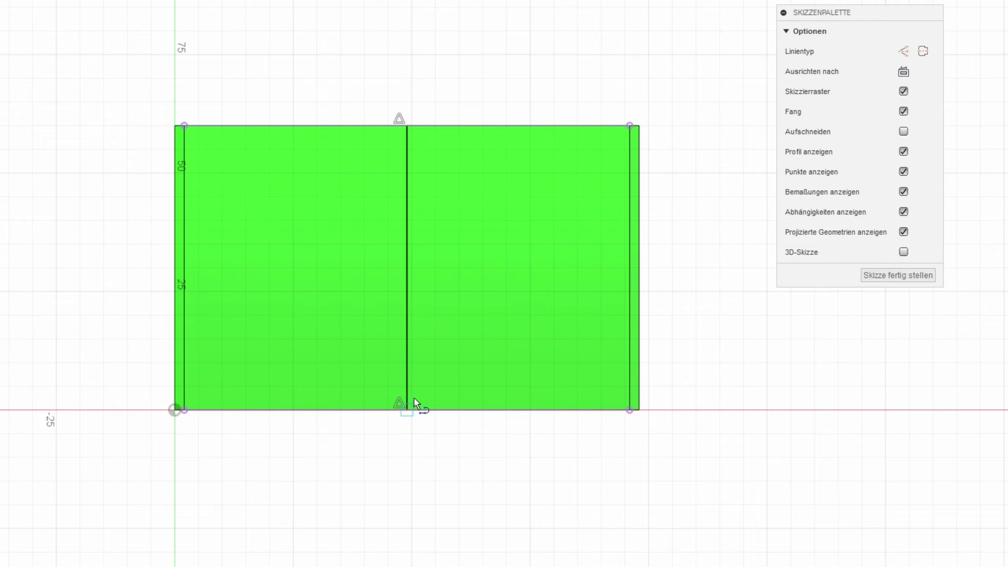
{"action": "key", "text": "Escape"}
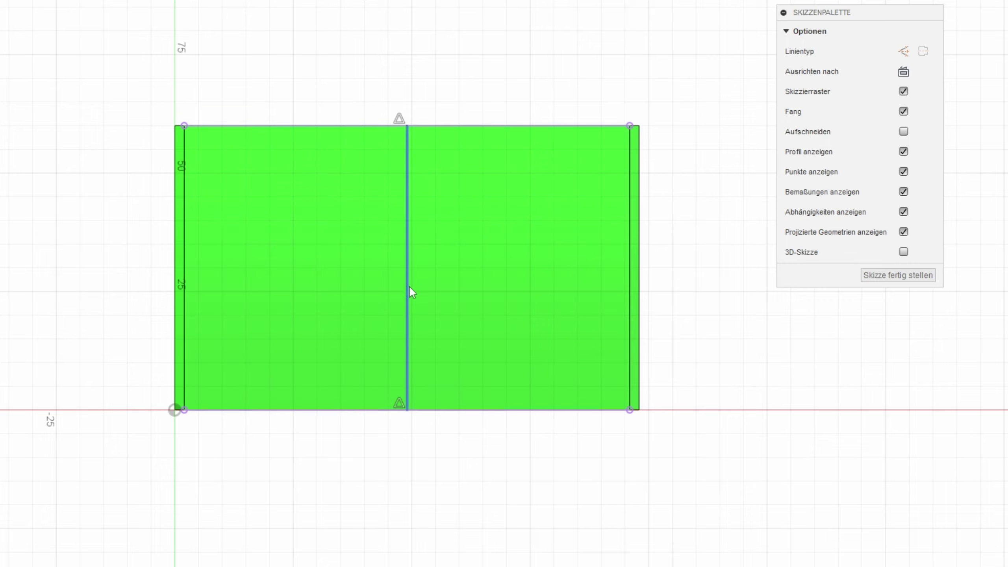
{"action": "left_click", "coordinate": [407, 286]}
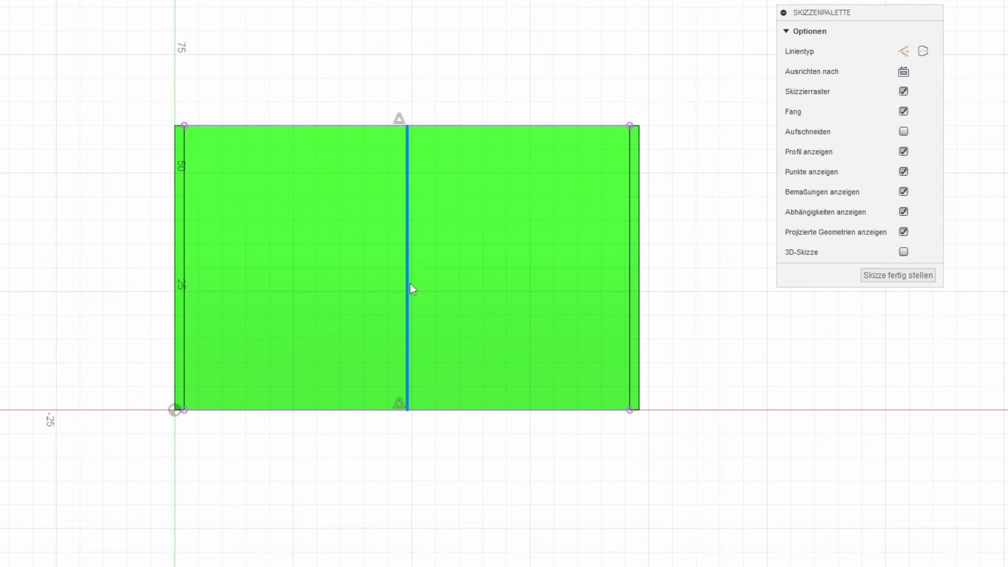
{"action": "key", "text": "x"}
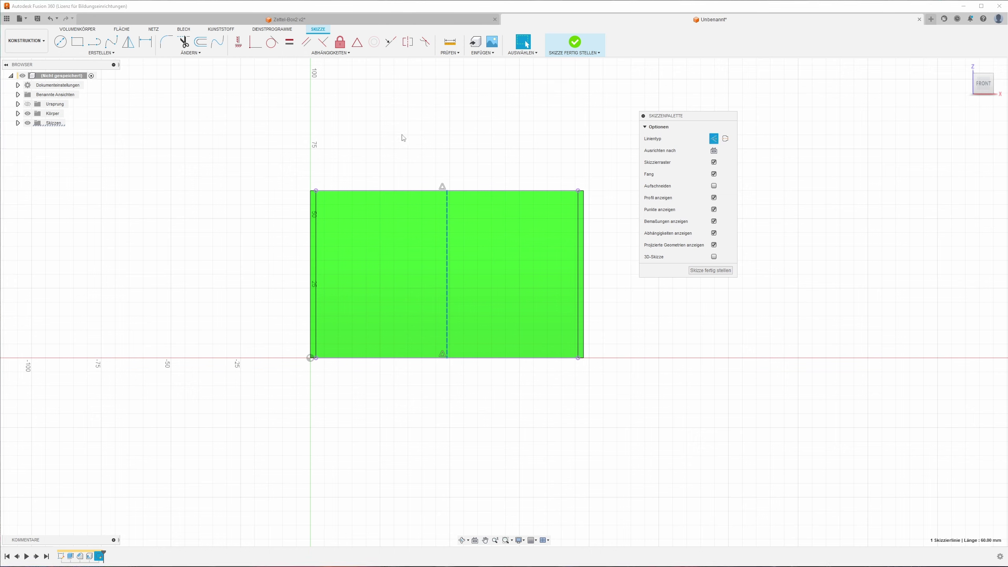
Draw a slanted line from the top edge and a bottom line ending at the centre line
{"action": "left_click", "coordinate": [94, 41]}
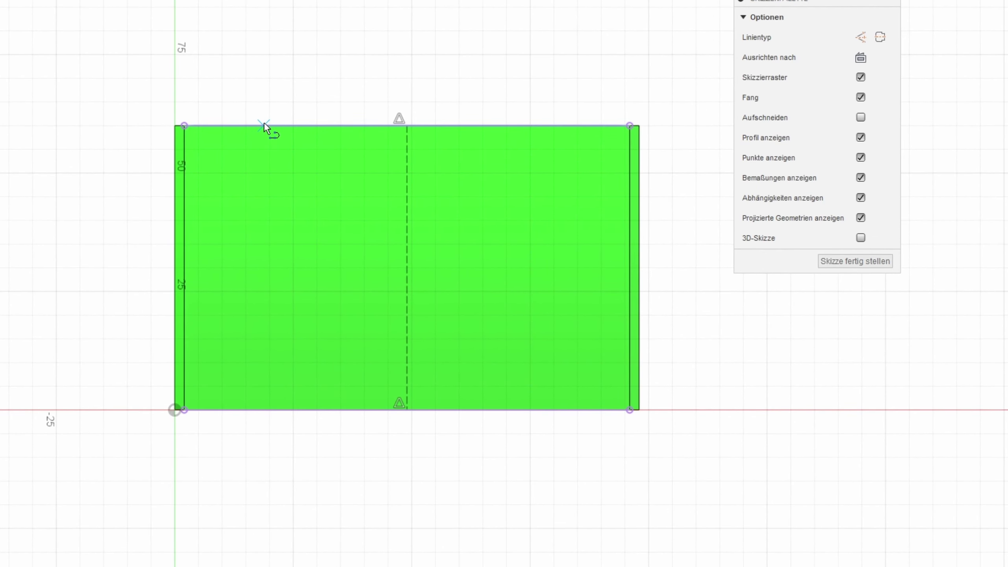
{"action": "left_click", "coordinate": [264, 125]}
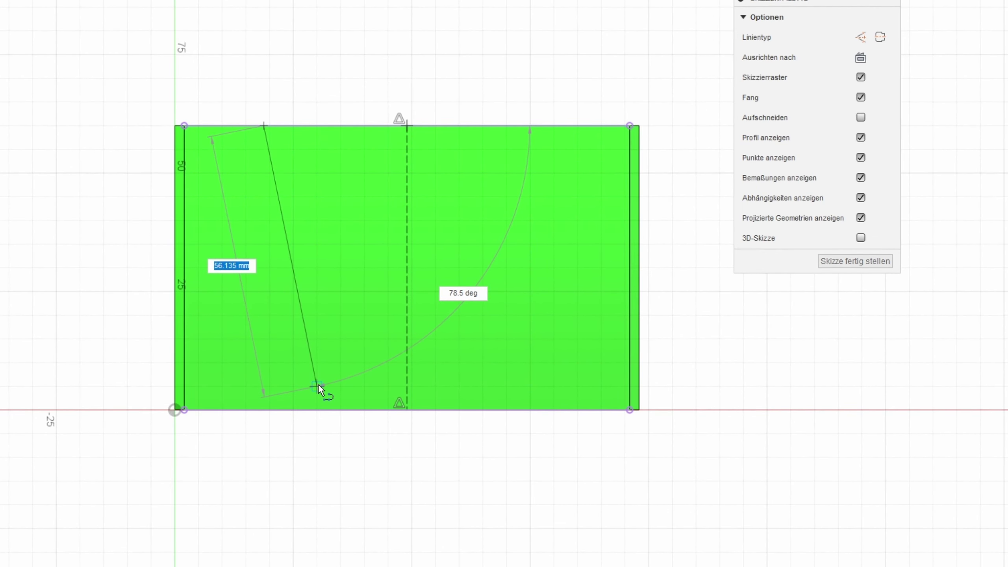
{"action": "left_click", "coordinate": [317, 384]}
{"action": "left_click", "coordinate": [405, 389]}
{"action": "key", "text": "Escape"}
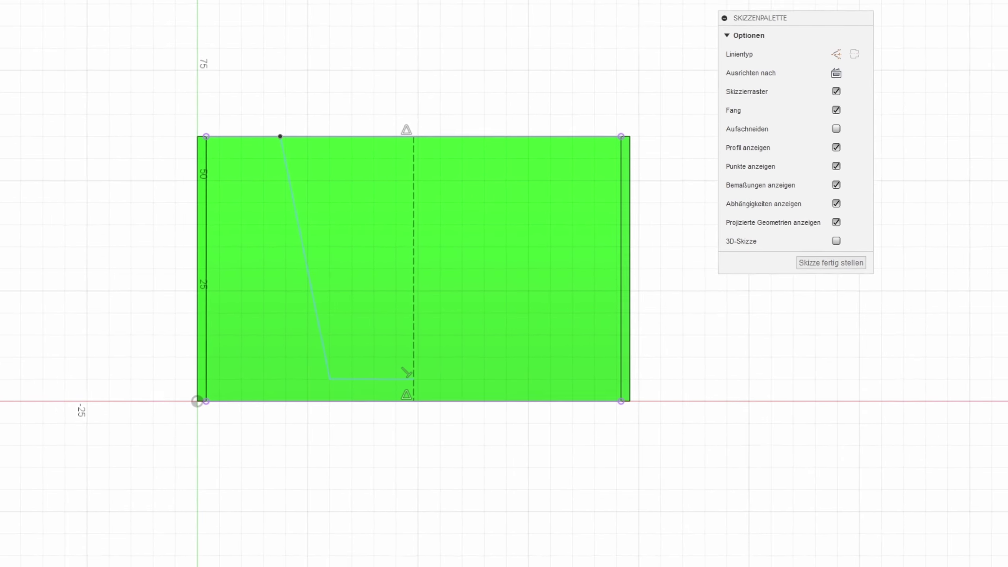
Mirror the slanted and bottom lines across the dashed centre line
{"action": "left_click", "coordinate": [128, 42]}
{"action": "double_click", "coordinate": [378, 253]}
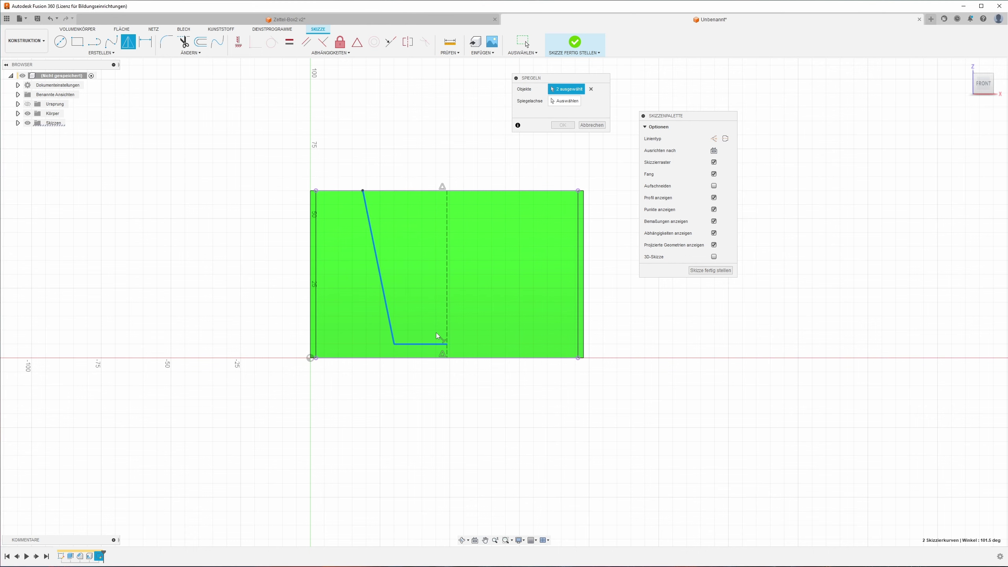
{"action": "left_click", "coordinate": [563, 102]}
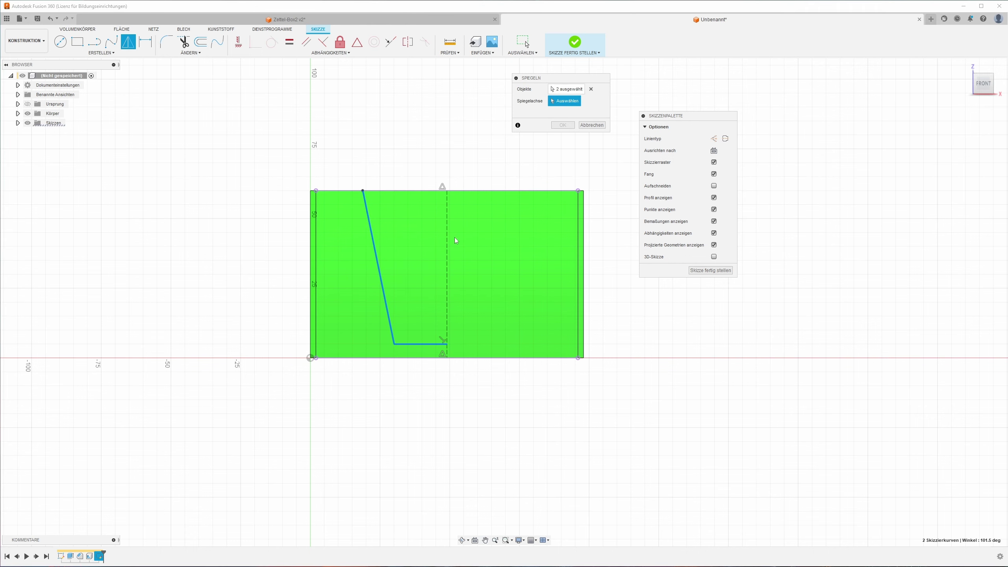
{"action": "left_click", "coordinate": [447, 244]}
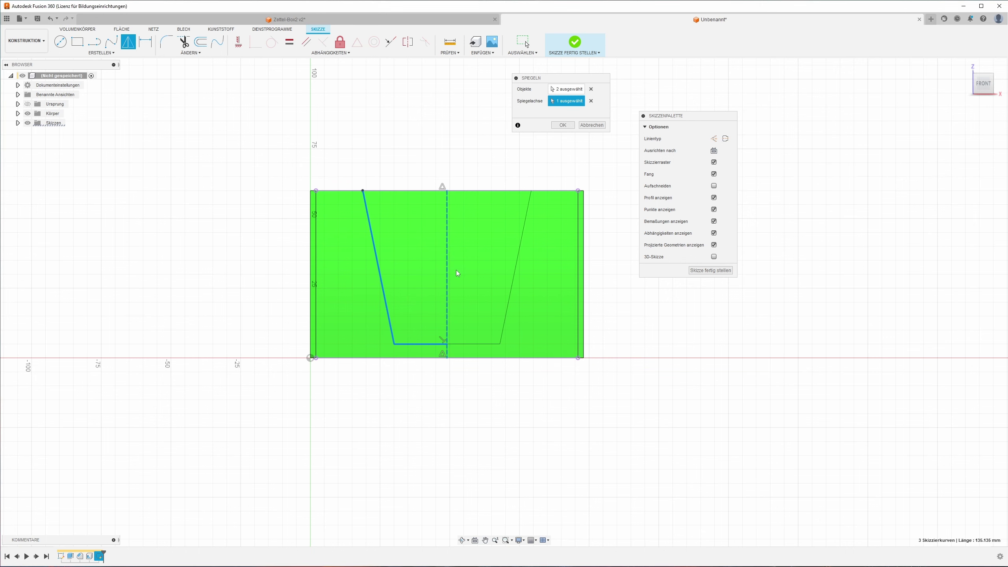
{"action": "left_click", "coordinate": [563, 124]}
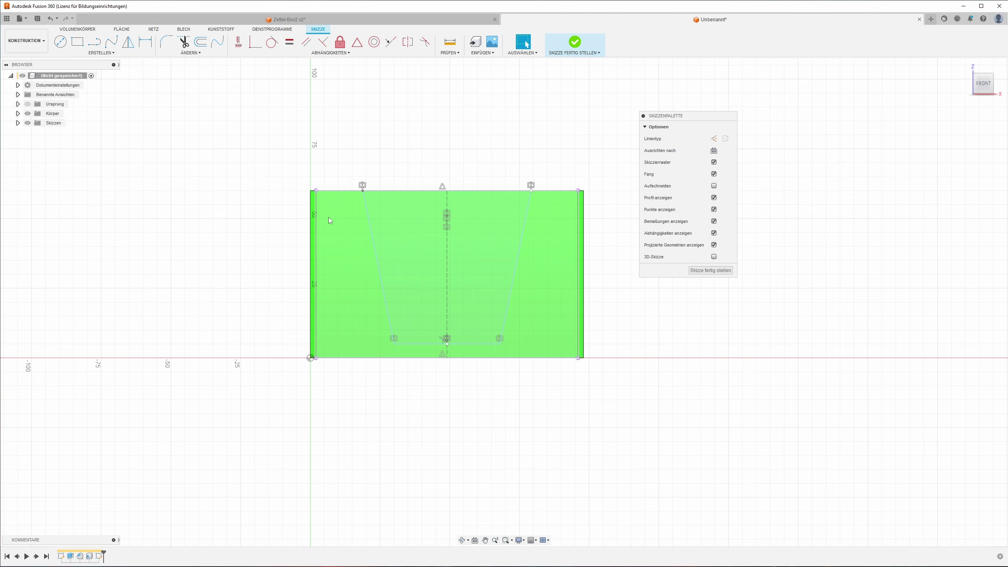
Dimension the trapezoid's bottom line 5 mm above the rectangle's bottom edge
{"action": "key", "text": "d"}
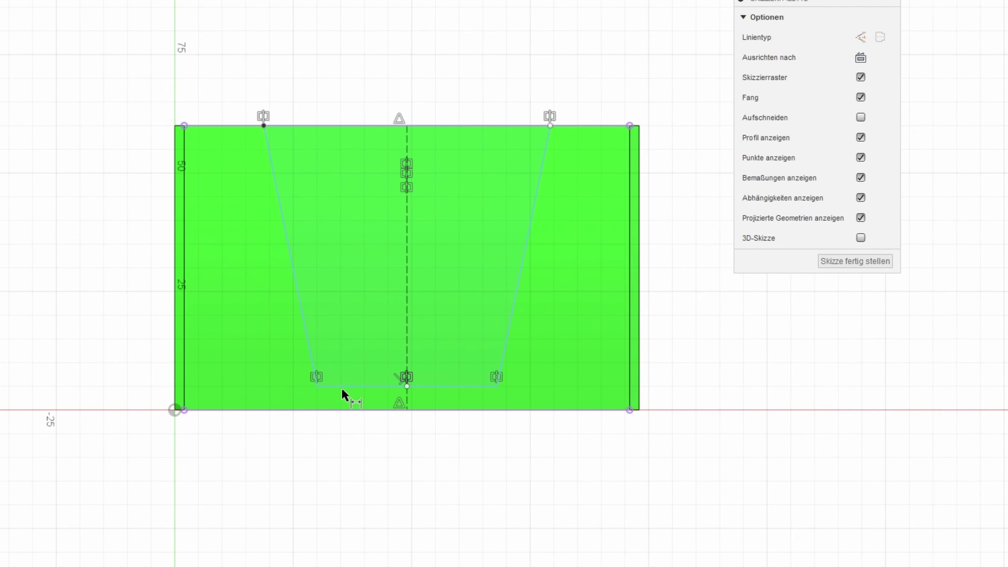
{"action": "left_click", "coordinate": [342, 386]}
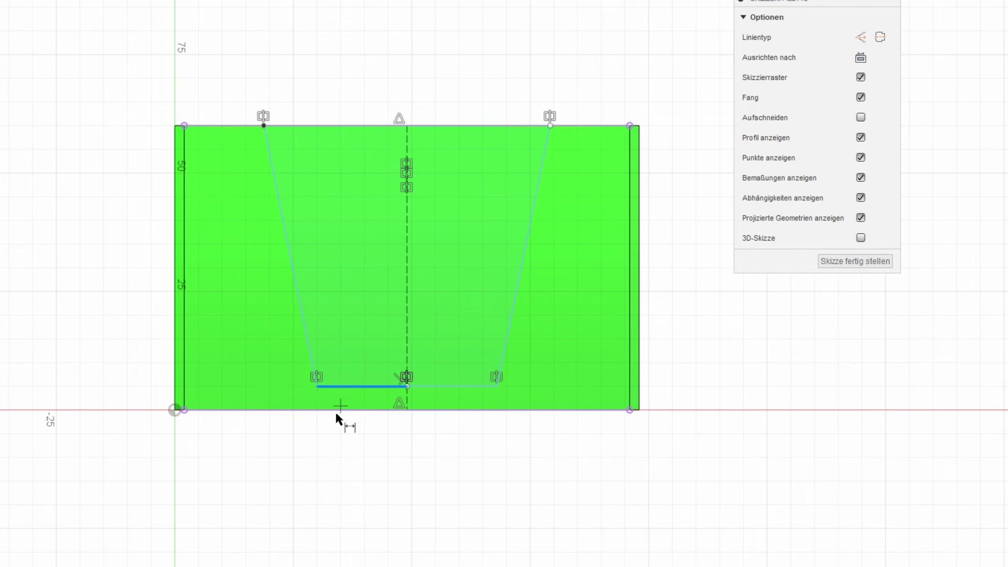
{"action": "left_click", "coordinate": [297, 409]}
{"action": "left_click", "coordinate": [104, 394]}
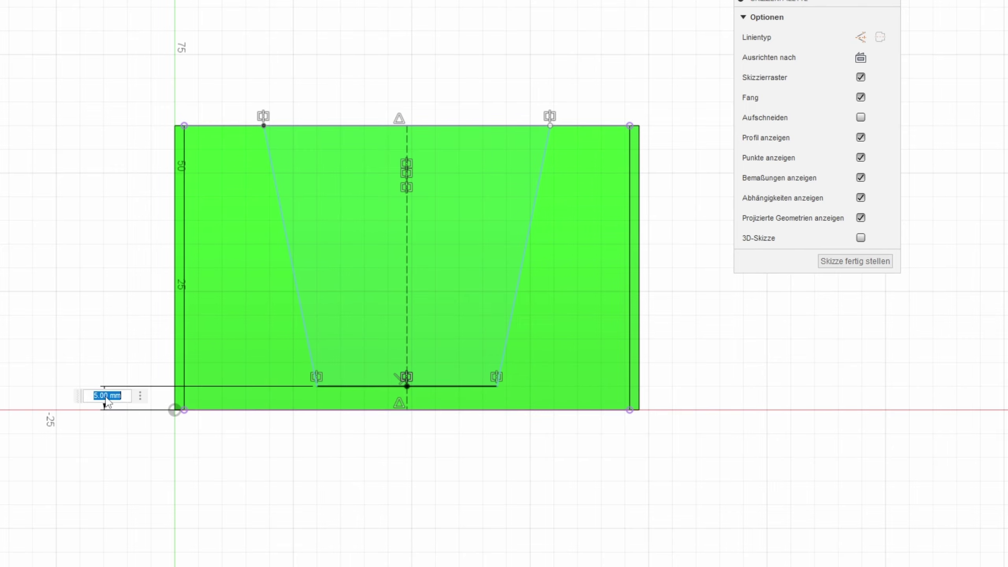
{"action": "key", "text": "Return"}
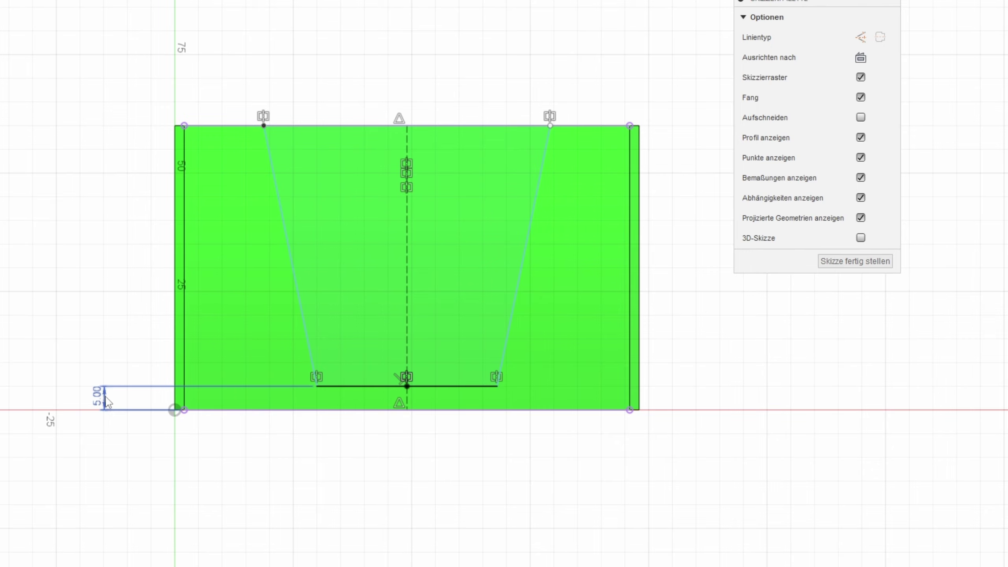
{"action": "scroll", "coordinate": [107, 402], "scroll_direction": "down", "scroll_amount": 1}
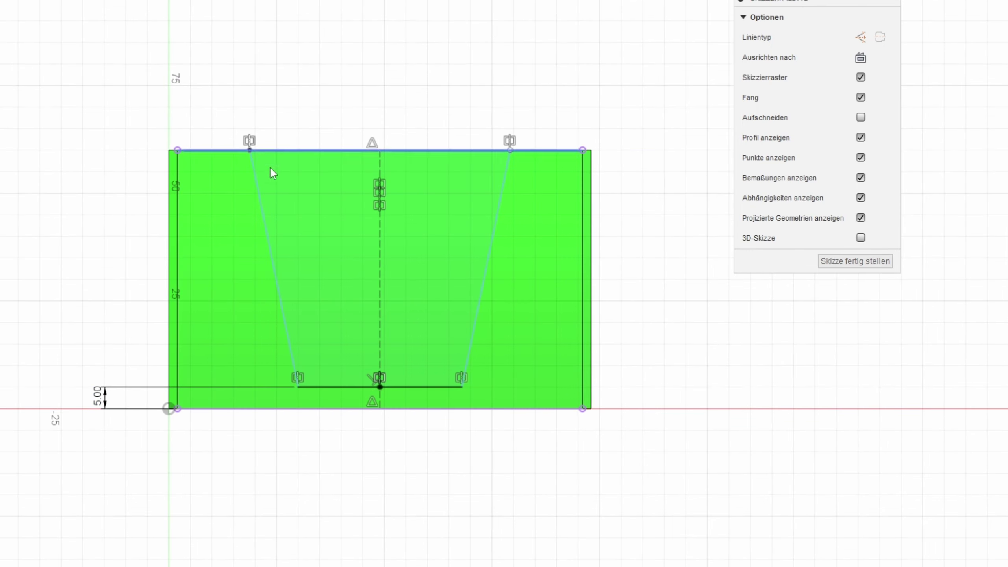
{"action": "scroll", "coordinate": [299, 383], "scroll_direction": "up", "scroll_amount": 1}
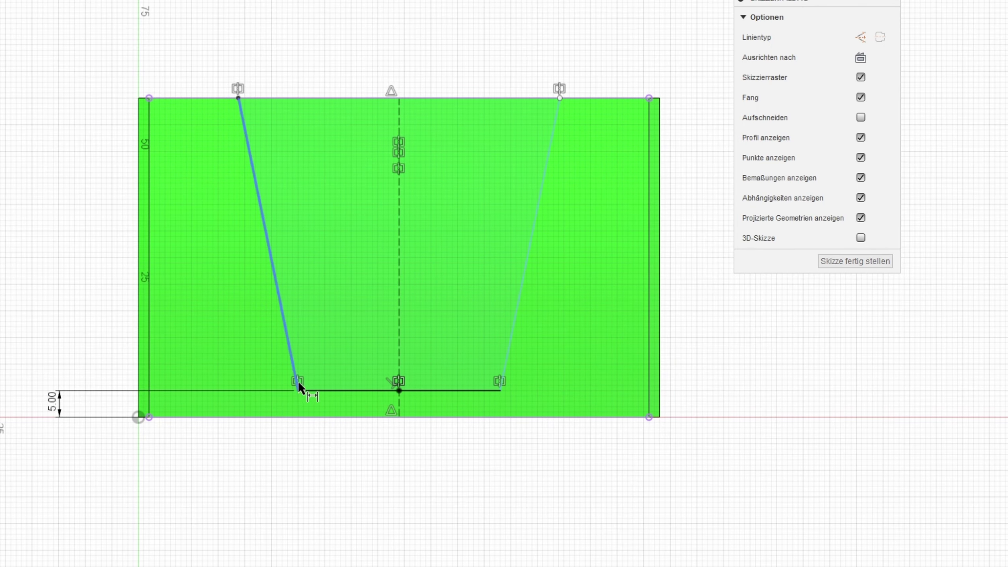
Set the trapezoid's bottom width to 35 mm, correcting an initial 30 mm
{"action": "left_click", "coordinate": [492, 391]}
{"action": "left_click", "coordinate": [400, 477]}
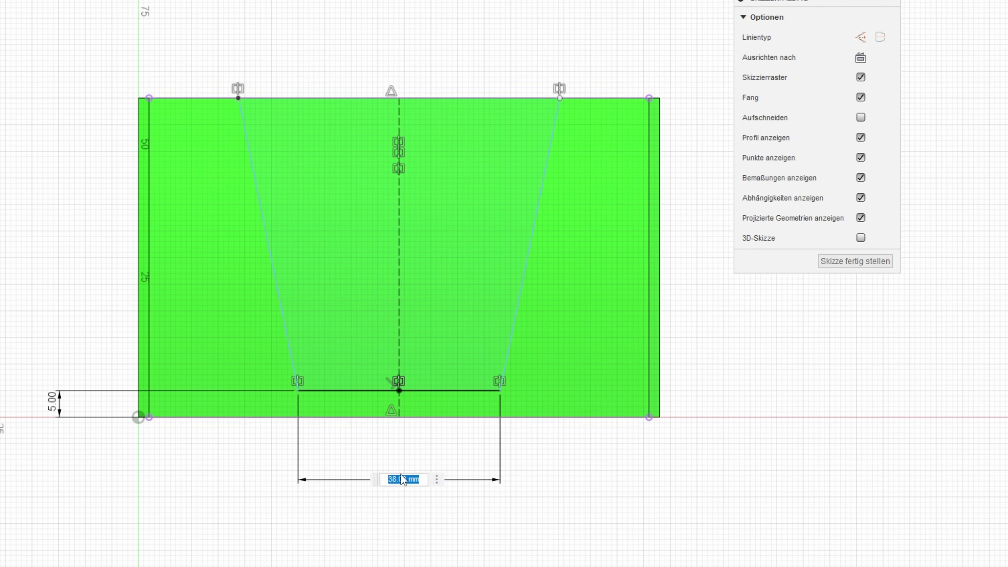
{"action": "type", "text": "30"}
{"action": "key", "text": "Return"}
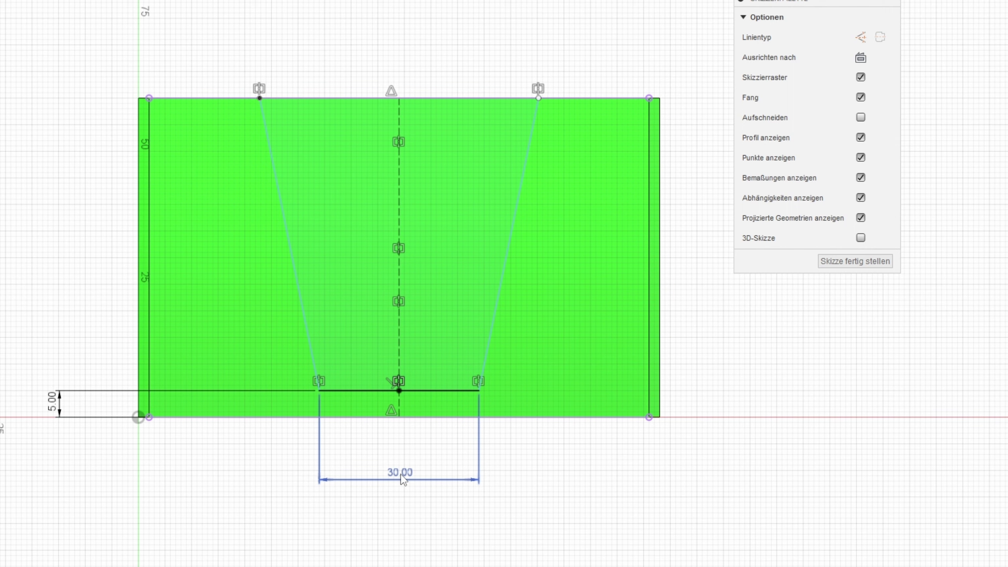
{"action": "double_click", "coordinate": [402, 475]}
{"action": "type", "text": "35"}
{"action": "key", "text": "Return"}
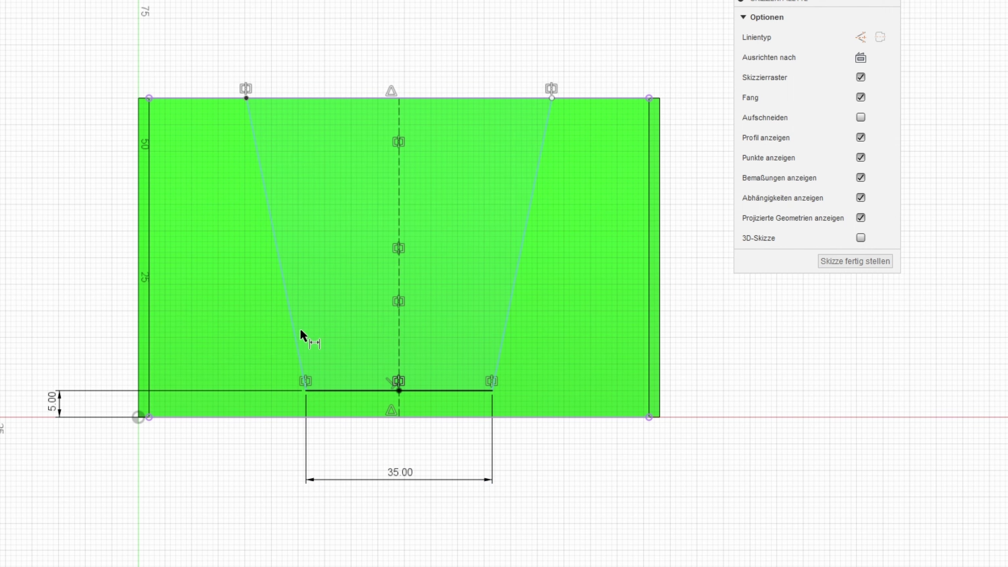
Set the angle between the slanted side and bottom line to 100°, then finish the sketch
{"action": "left_click", "coordinate": [296, 331]}
{"action": "left_click", "coordinate": [337, 389]}
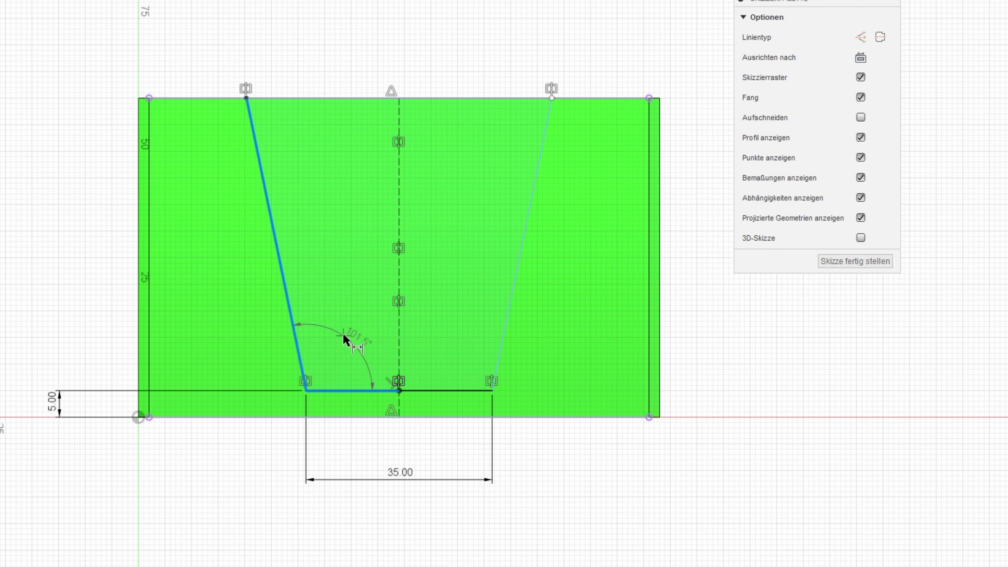
{"action": "left_click", "coordinate": [342, 335]}
{"action": "type", "text": "100"}
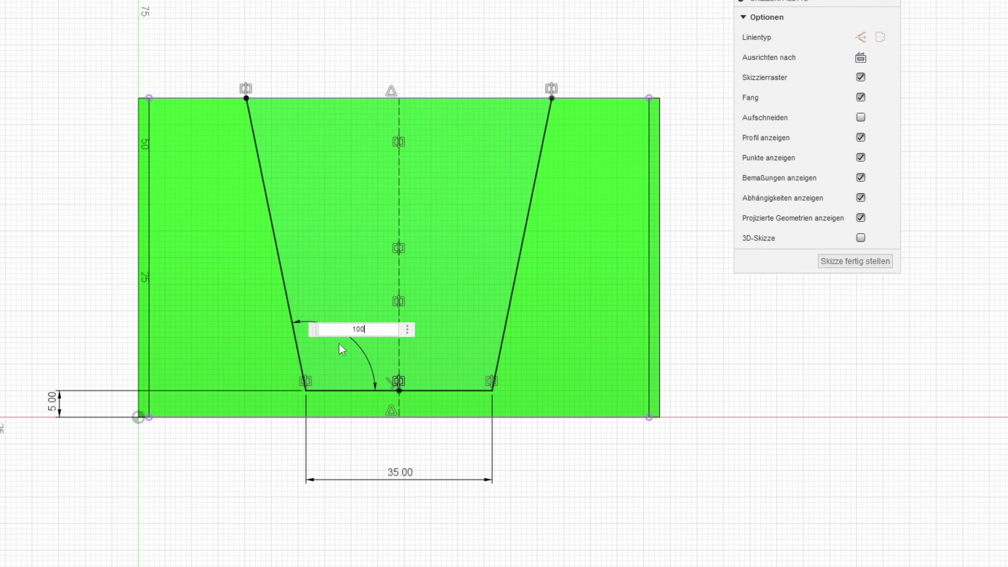
{"action": "key", "text": "Return"}
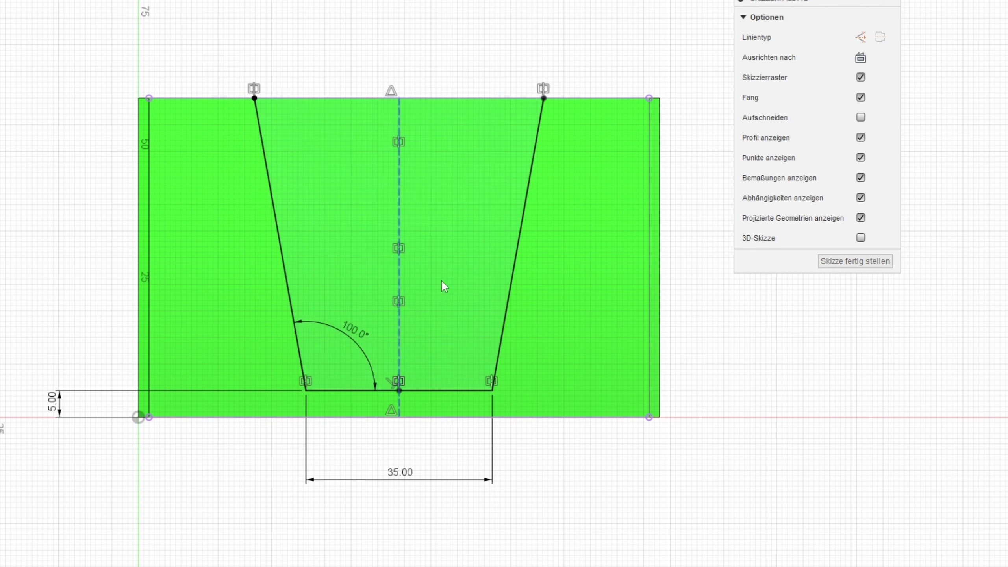
{"action": "left_click", "coordinate": [876, 261]}
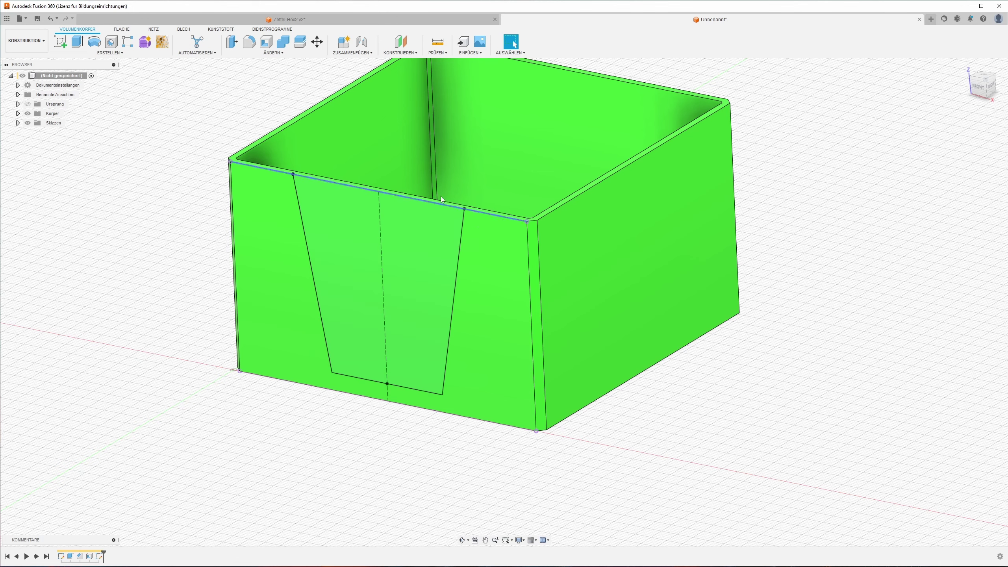
Extrude the trapezoid as a cut with extent To Object, stopping at the inner wall face
{"action": "left_click", "coordinate": [77, 41]}
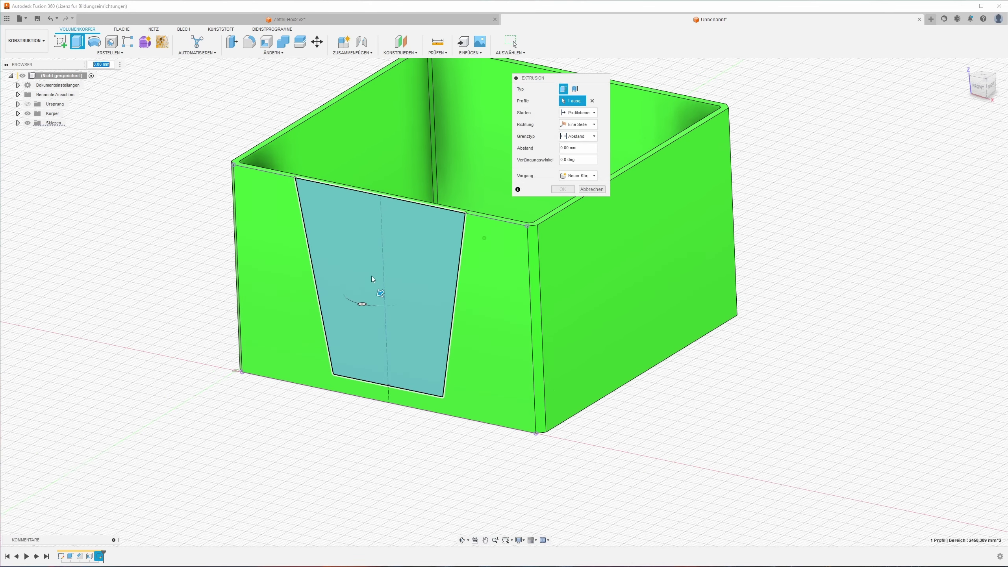
{"action": "left_click_drag", "start_coordinate": [379, 293], "coordinate": [331, 352]}
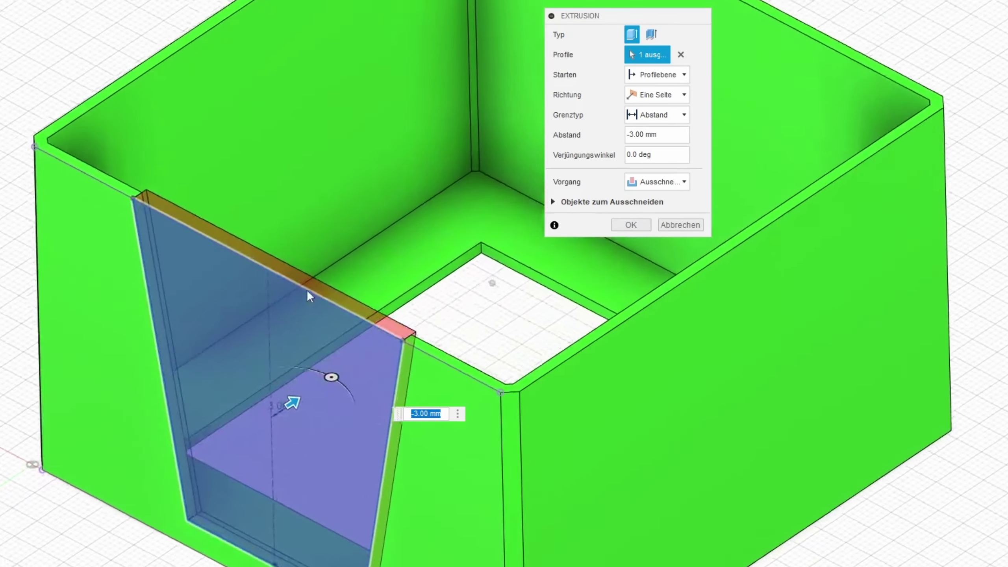
{"action": "mouse_move", "coordinate": [307, 289]}
{"action": "middle_mouse_down", "text": "shift"}
{"action": "mouse_move", "coordinate": [288, 344]}
{"action": "mouse_move", "coordinate": [380, 216]}
{"action": "middle_mouse_up", "text": "shift"}
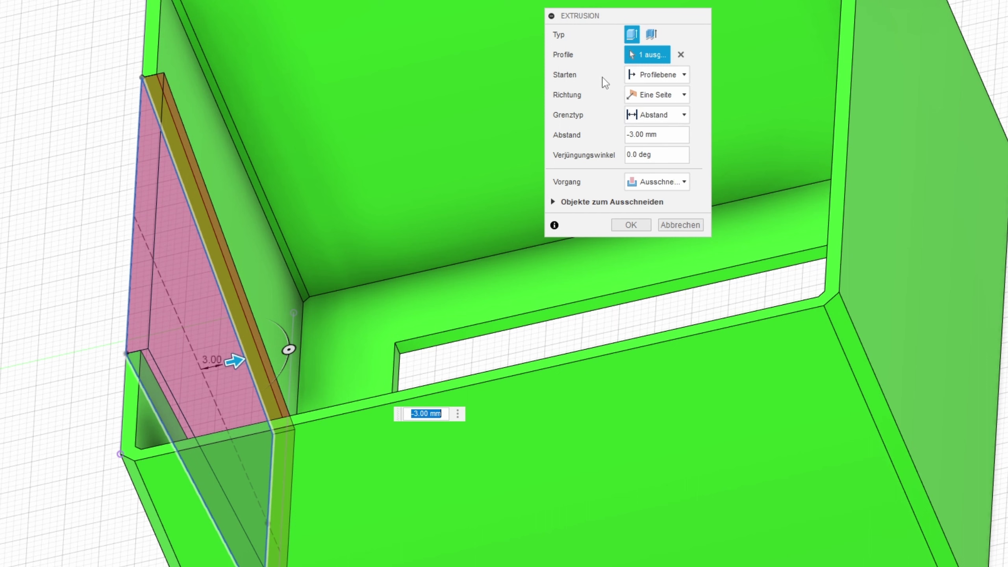
{"action": "left_click", "coordinate": [671, 124]}
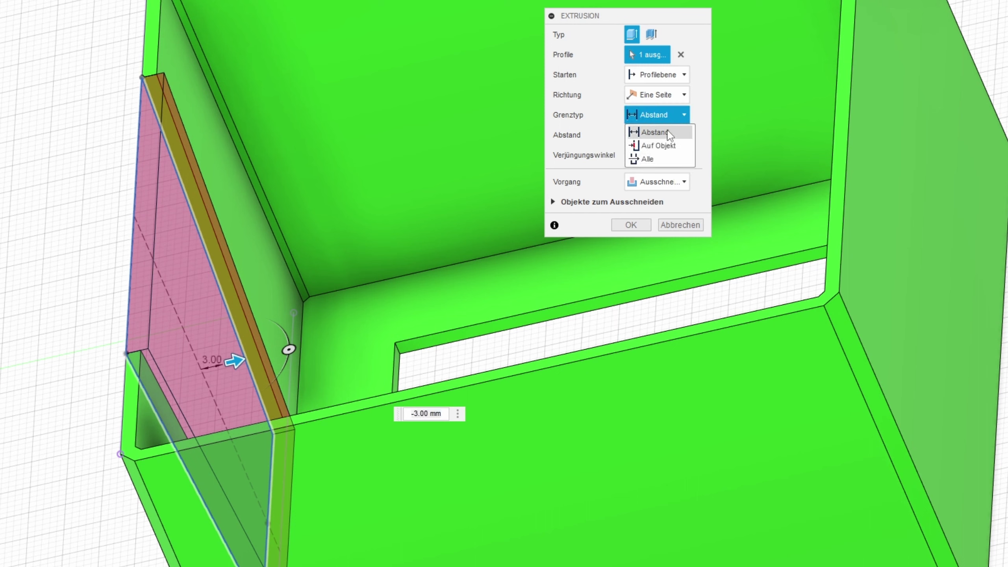
{"action": "left_click", "coordinate": [655, 146]}
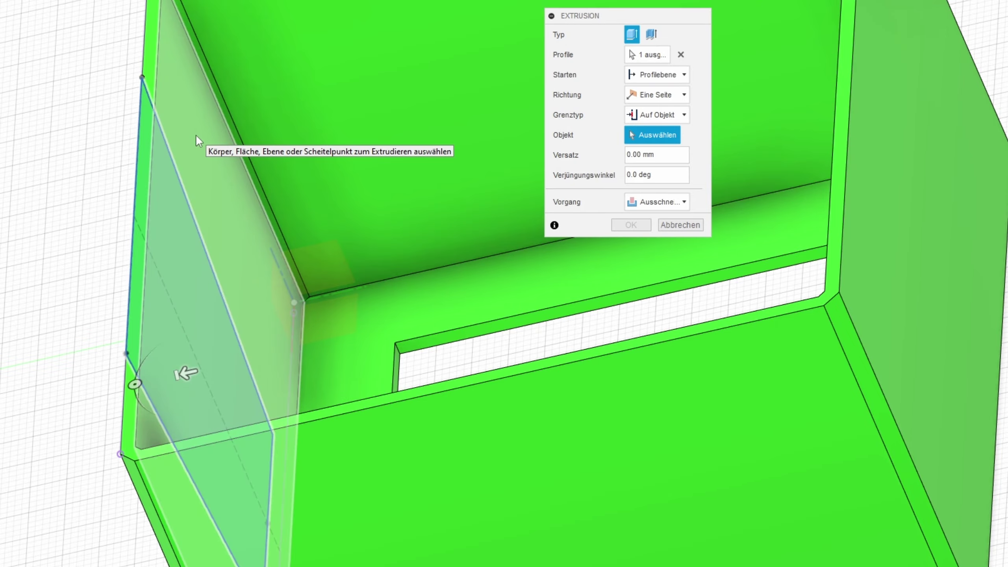
{"action": "left_click", "coordinate": [196, 136]}
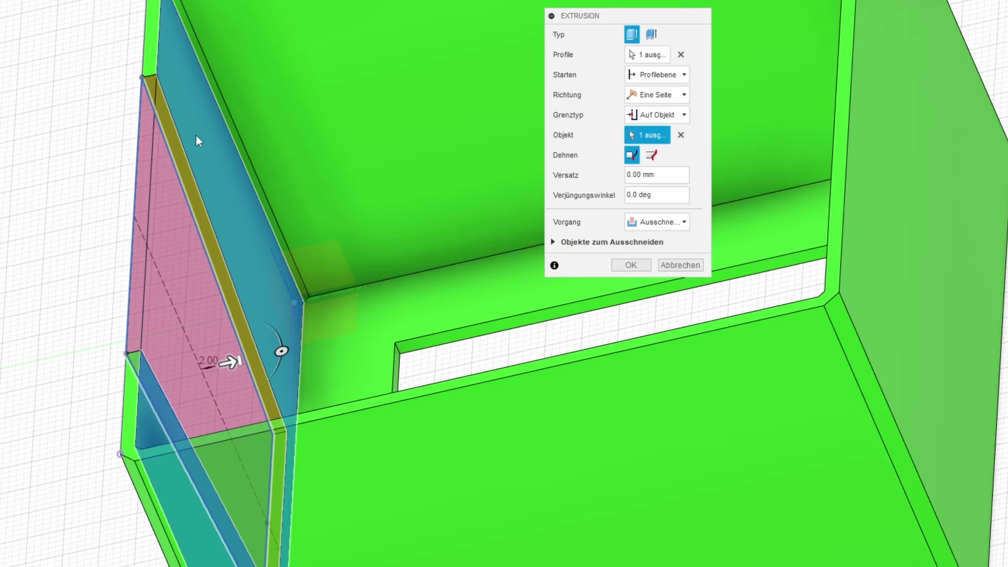
{"action": "middle_click_drag", "start_coordinate": [195, 135], "coordinate": [194, 175], "text": "shift"}
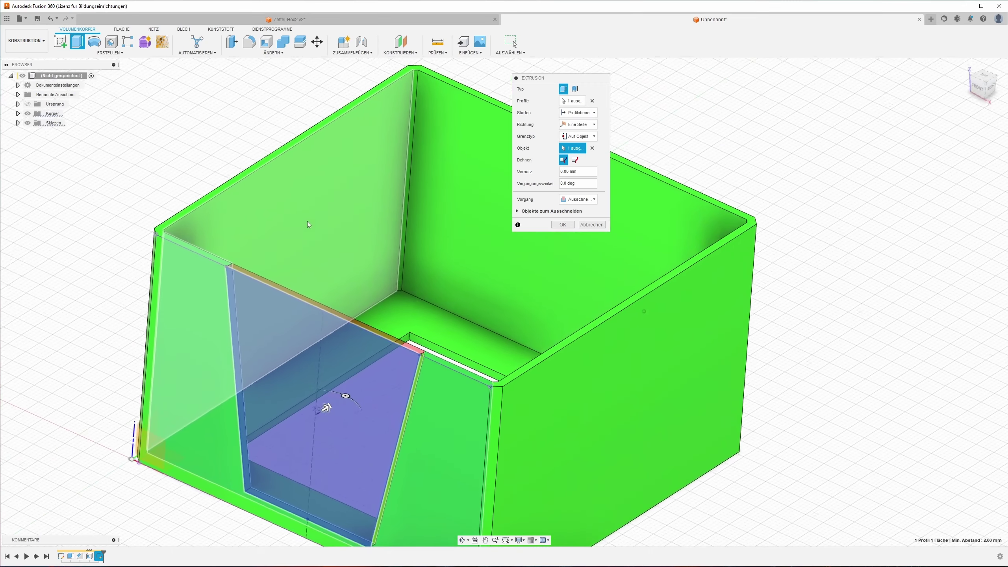
{"action": "mouse_move", "coordinate": [307, 221]}
{"action": "middle_mouse_down", "text": "shift"}
{"action": "mouse_move", "coordinate": [351, 292]}
{"action": "mouse_move", "coordinate": [330, 377]}
{"action": "mouse_move", "coordinate": [320, 297]}
{"action": "mouse_move", "coordinate": [247, 248]}
{"action": "mouse_move", "coordinate": [179, 237]}
{"action": "mouse_move", "coordinate": [233, 242]}
{"action": "middle_mouse_up", "text": "shift"}
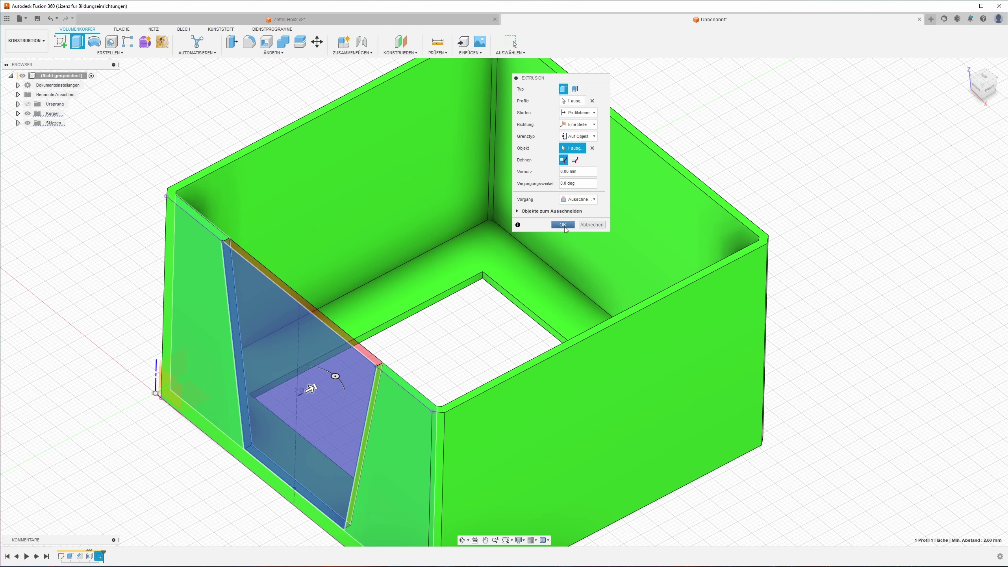
{"action": "left_click", "coordinate": [565, 229]}
{"action": "middle_click_drag", "start_coordinate": [467, 322], "coordinate": [358, 297], "text": "shift"}
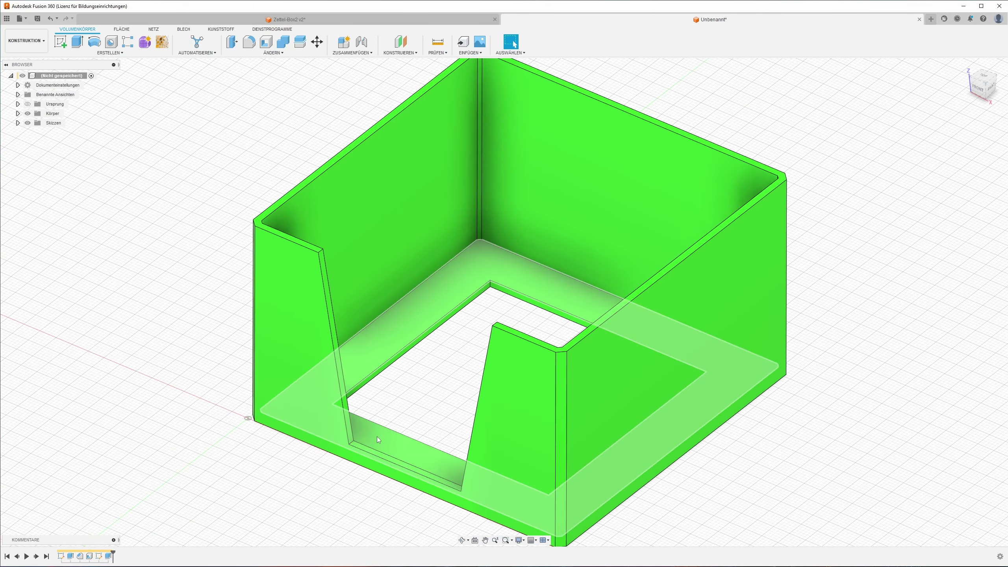
Fillet the four trapezoid cutout edges with a 4 mm radius
{"action": "left_click", "coordinate": [249, 42]}
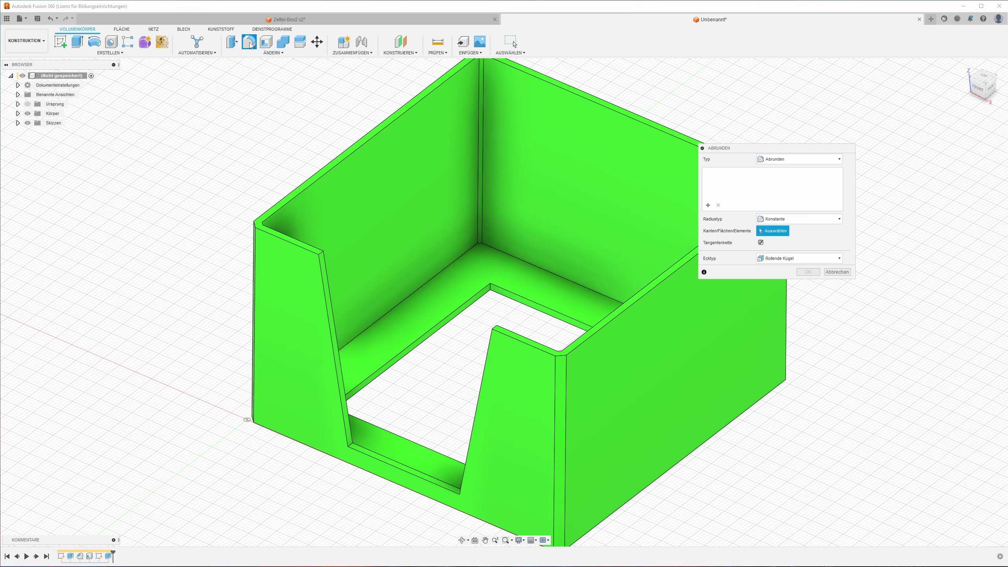
{"action": "scroll", "coordinate": [348, 240], "scroll_direction": "up", "scroll_amount": 5}
{"action": "left_click", "coordinate": [329, 262]}
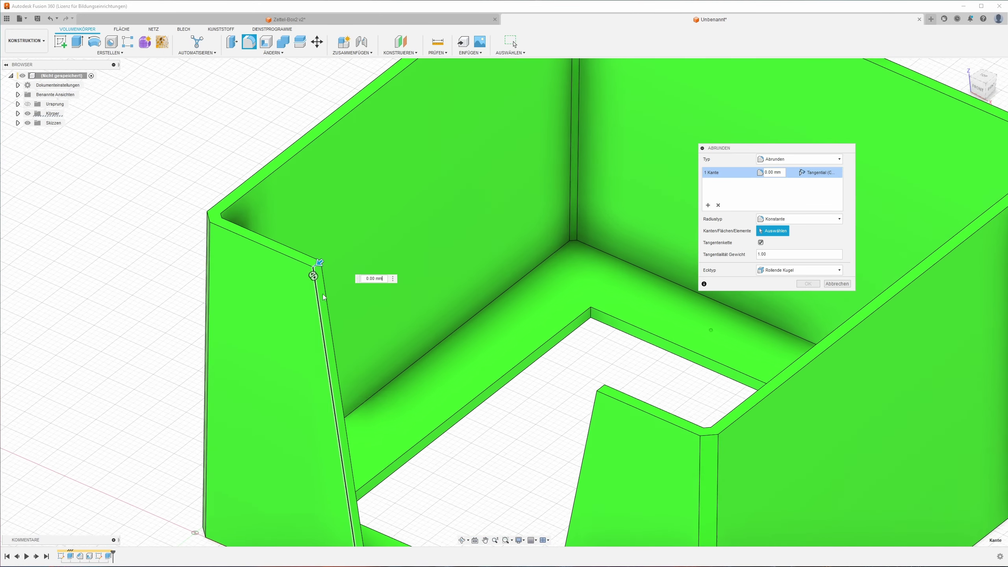
{"action": "left_click", "coordinate": [380, 379]}
{"action": "mouse_move", "coordinate": [380, 379]}
{"action": "middle_mouse_down", "text": "shift"}
{"action": "mouse_move", "coordinate": [594, 449]}
{"action": "mouse_move", "coordinate": [634, 400]}
{"action": "middle_mouse_up", "text": "shift"}
{"action": "left_click", "coordinate": [552, 445]}
{"action": "left_click", "coordinate": [654, 423]}
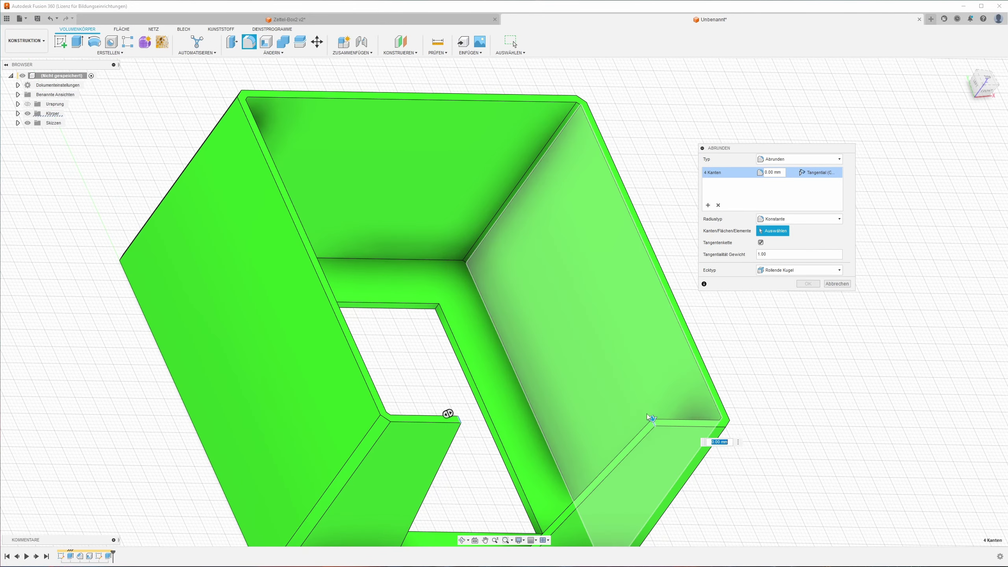
{"action": "type", "text": "4"}
{"action": "key", "text": "Return"}
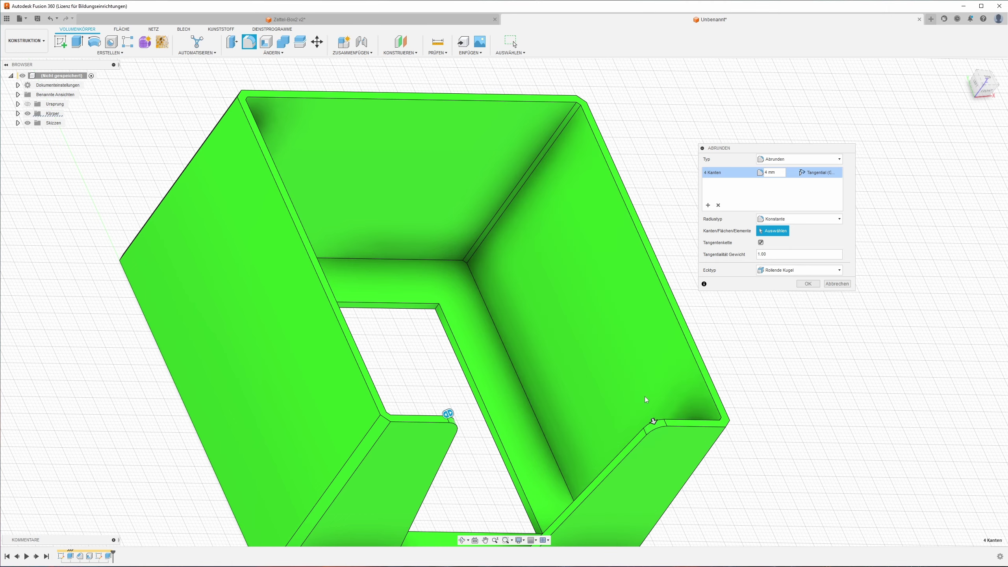
{"action": "mouse_move", "coordinate": [531, 335]}
{"action": "middle_mouse_down", "text": "shift"}
{"action": "mouse_move", "coordinate": [494, 296]}
{"action": "mouse_move", "coordinate": [349, 286]}
{"action": "mouse_move", "coordinate": [354, 229]}
{"action": "middle_mouse_up", "text": "shift"}
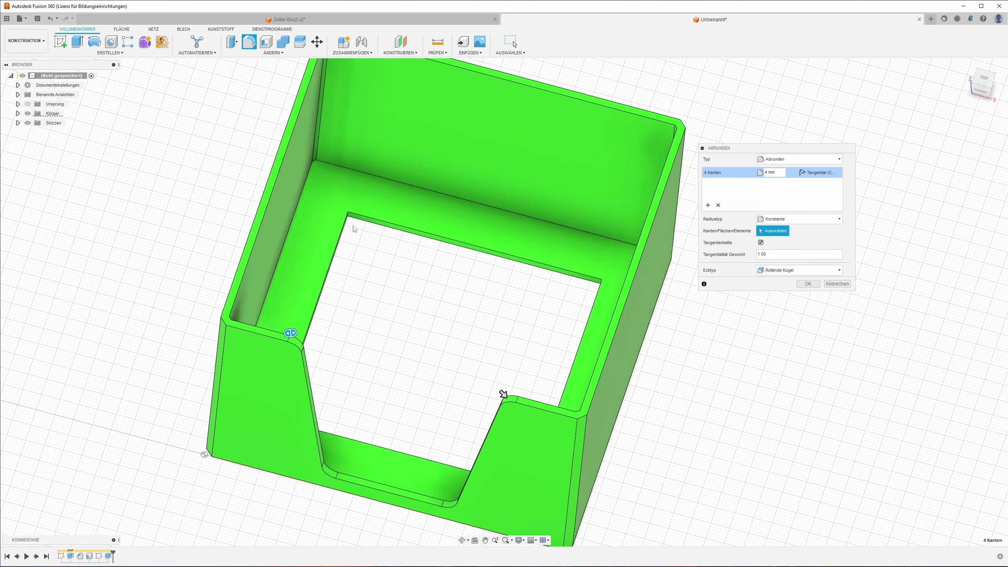
{"action": "left_click", "coordinate": [708, 207]}
Add a second 4 mm fillet set on the four floor-opening corner edges and apply
{"action": "mouse_move", "coordinate": [575, 278]}
{"action": "middle_mouse_down", "text": "shift"}
{"action": "mouse_move", "coordinate": [417, 276]}
{"action": "mouse_move", "coordinate": [496, 207]}
{"action": "mouse_move", "coordinate": [497, 257]}
{"action": "mouse_move", "coordinate": [392, 366]}
{"action": "mouse_move", "coordinate": [436, 320]}
{"action": "middle_mouse_up", "text": "shift"}
{"action": "scroll", "coordinate": [417, 276], "scroll_direction": "up", "scroll_amount": 3}
{"action": "scroll", "coordinate": [417, 276], "scroll_direction": "up", "scroll_amount": 2}
{"action": "left_click", "coordinate": [418, 276]}
{"action": "left_click", "coordinate": [495, 207]}
{"action": "left_click", "coordinate": [498, 257]}
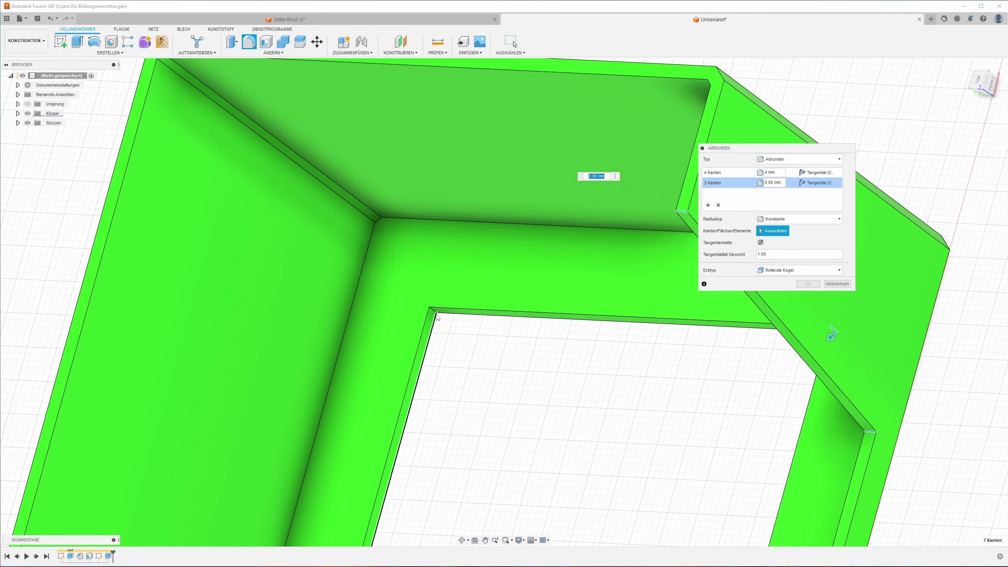
{"action": "left_click", "coordinate": [436, 319]}
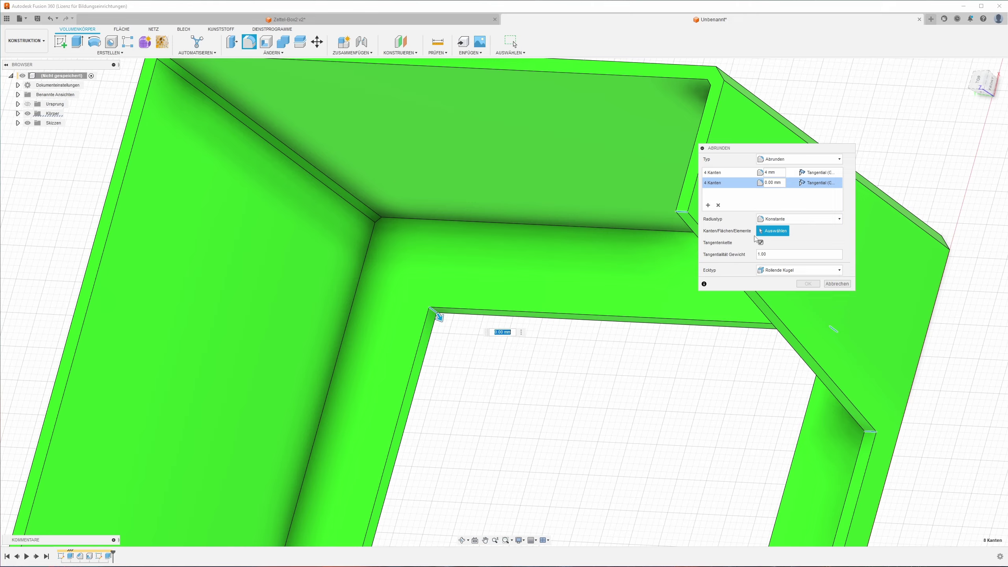
{"action": "left_click", "coordinate": [784, 182]}
{"action": "type", "text": "4"}
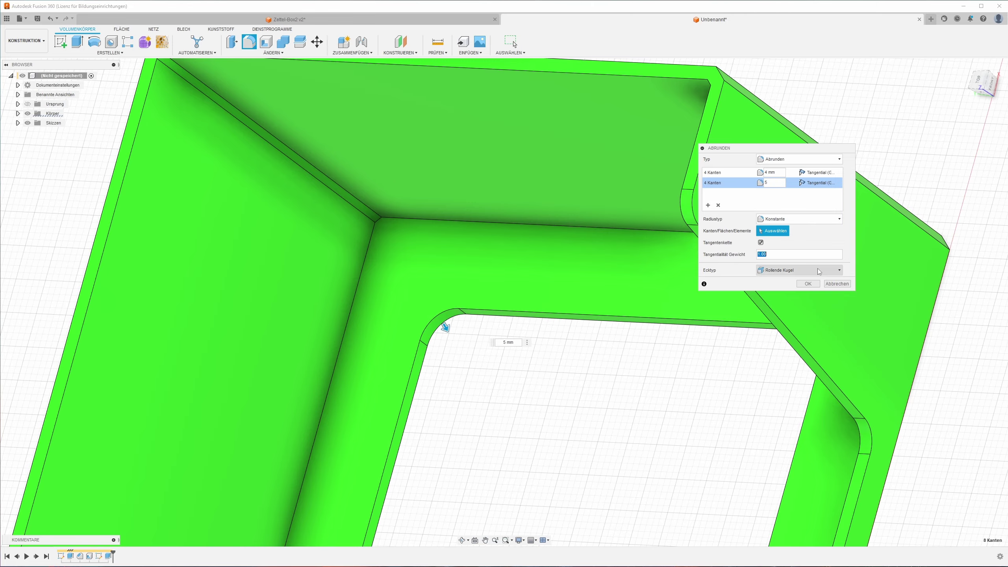
{"action": "left_click", "coordinate": [808, 283]}
{"action": "scroll", "coordinate": [665, 345], "scroll_direction": "down", "scroll_amount": 10}
{"action": "mouse_move", "coordinate": [665, 345]}
{"action": "middle_mouse_down", "text": "shift"}
{"action": "mouse_move", "coordinate": [666, 308]}
{"action": "mouse_move", "coordinate": [506, 200]}
{"action": "mouse_move", "coordinate": [467, 288]}
{"action": "mouse_move", "coordinate": [403, 283]}
{"action": "mouse_move", "coordinate": [510, 402]}
{"action": "mouse_move", "coordinate": [599, 359]}
{"action": "mouse_move", "coordinate": [627, 303]}
{"action": "mouse_move", "coordinate": [490, 318]}
{"action": "mouse_move", "coordinate": [412, 283]}
{"action": "mouse_move", "coordinate": [408, 329]}
{"action": "mouse_move", "coordinate": [488, 378]}
{"action": "mouse_move", "coordinate": [705, 381]}
{"action": "middle_mouse_up", "text": "shift"}
{"action": "mouse_move", "coordinate": [681, 302]}
{"action": "middle_mouse_down", "text": "shift"}
{"action": "mouse_move", "coordinate": [651, 361]}
{"action": "mouse_move", "coordinate": [657, 343]}
{"action": "mouse_move", "coordinate": [640, 351]}
{"action": "mouse_move", "coordinate": [520, 312]}
{"action": "mouse_move", "coordinate": [110, 66]}
{"action": "middle_mouse_up", "text": "shift"}
On a new side-face sketch, draw a slanted construction line rising from the bottom edge
{"action": "left_click", "coordinate": [61, 43]}
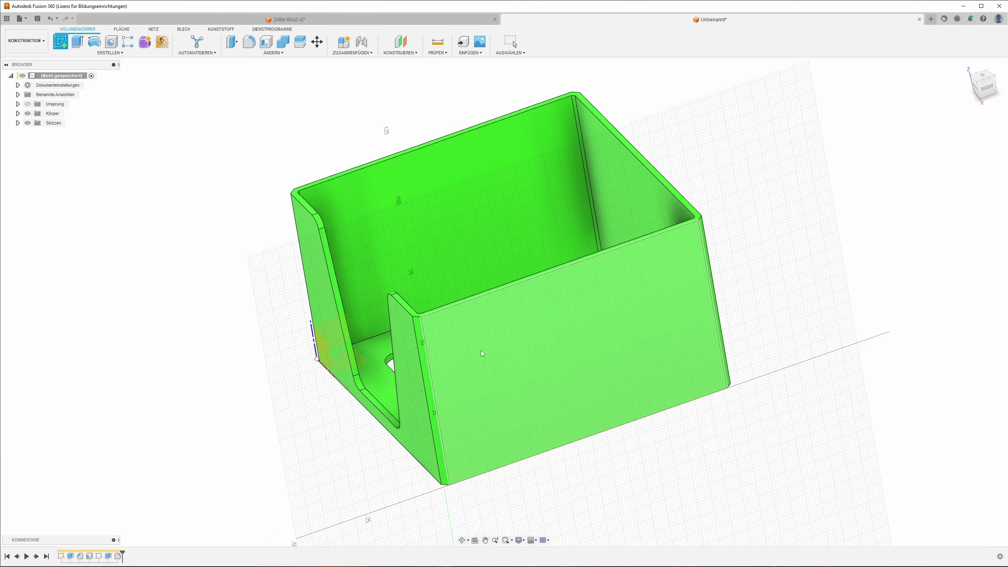
{"action": "left_click", "coordinate": [492, 358]}
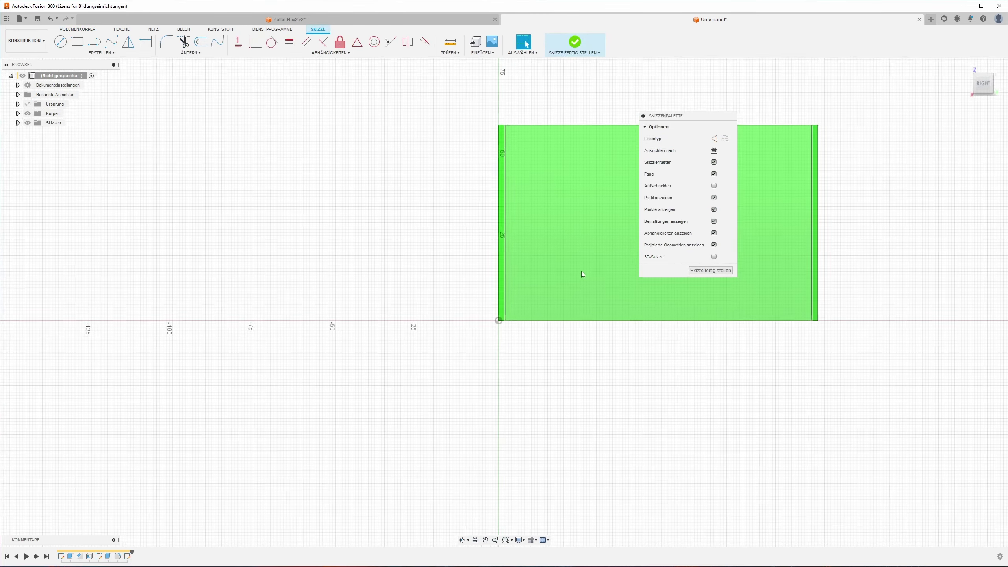
{"action": "left_click", "coordinate": [94, 42]}
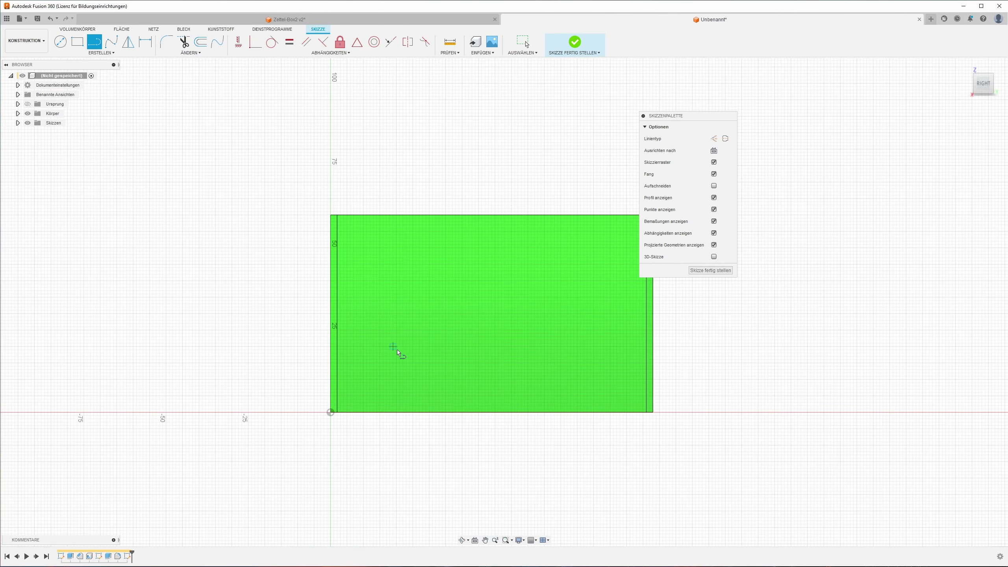
{"action": "left_click", "coordinate": [449, 412]}
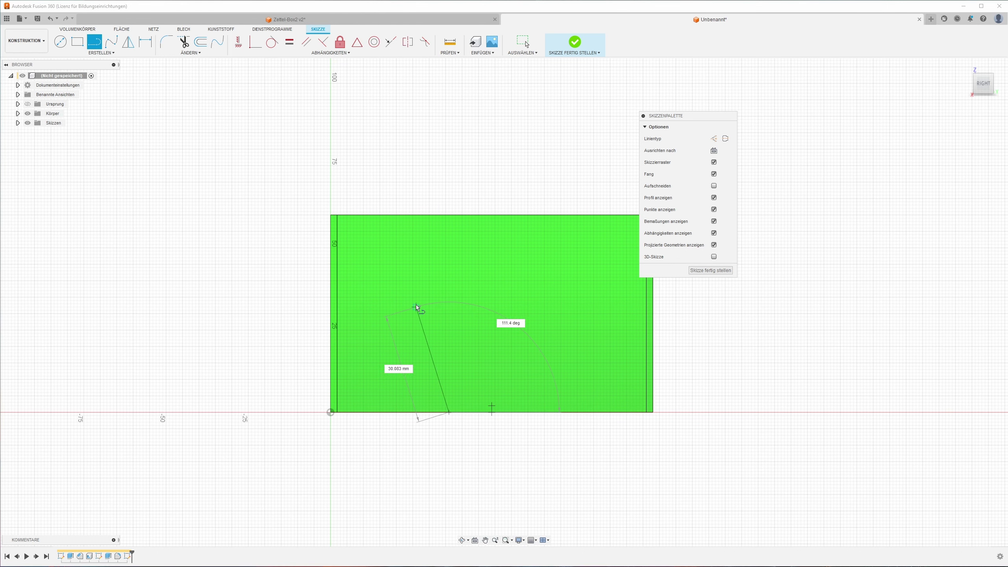
{"action": "left_click", "coordinate": [393, 244]}
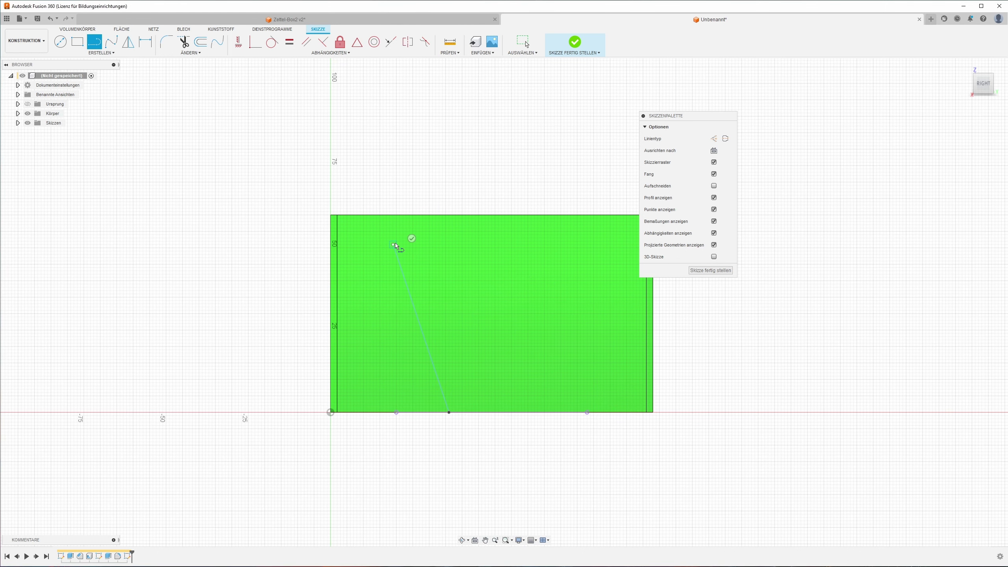
{"action": "key", "text": "Escape"}
{"action": "left_click", "coordinate": [409, 295]}
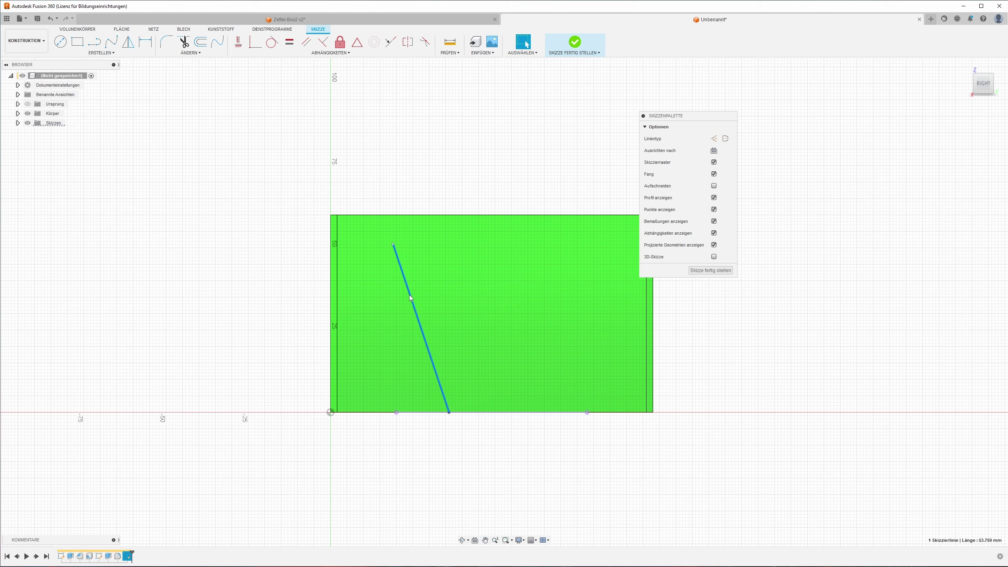
{"action": "key", "text": "x"}
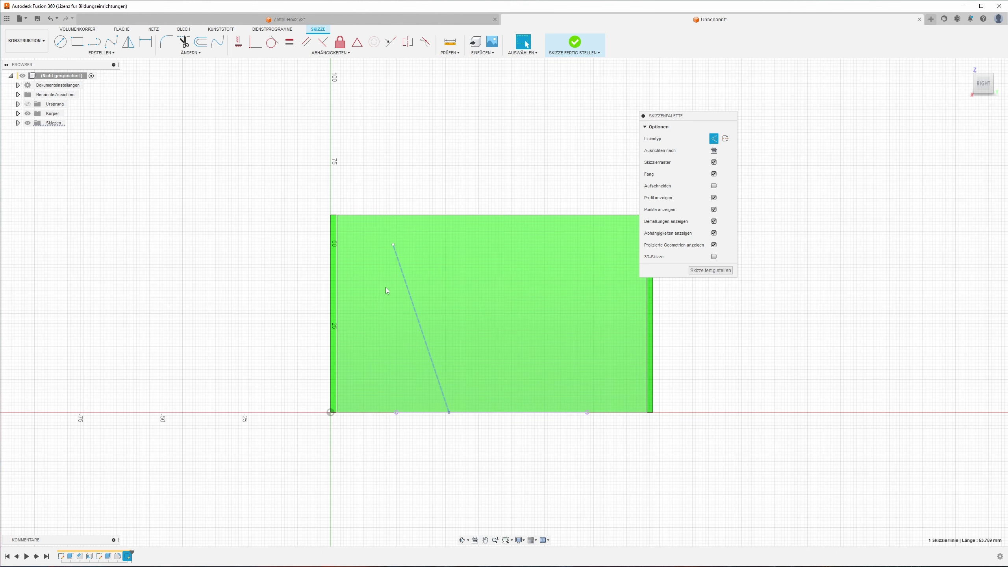
Dimension the slanted construction line to 60 mm long
{"action": "key", "text": "d"}
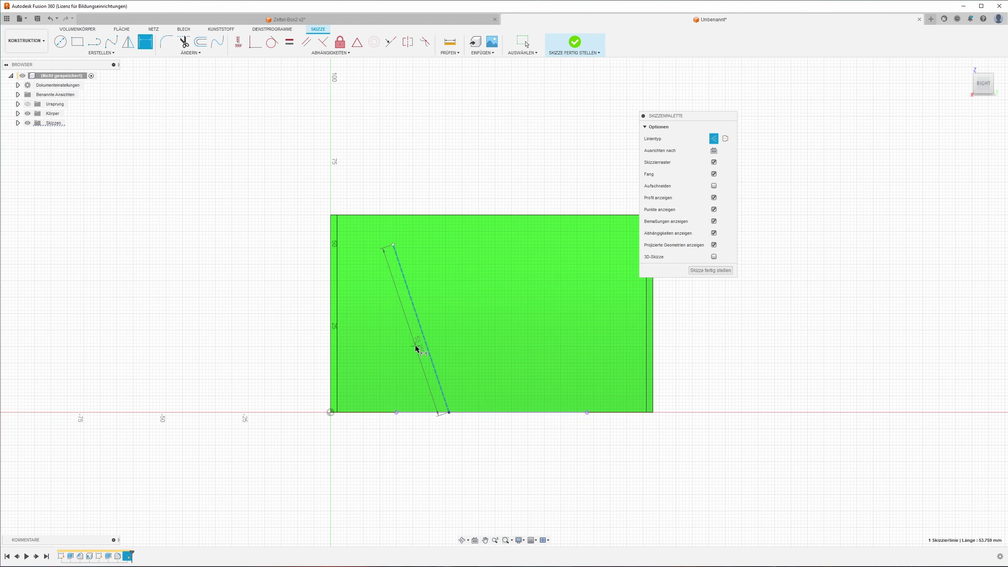
{"action": "left_click", "coordinate": [448, 327]}
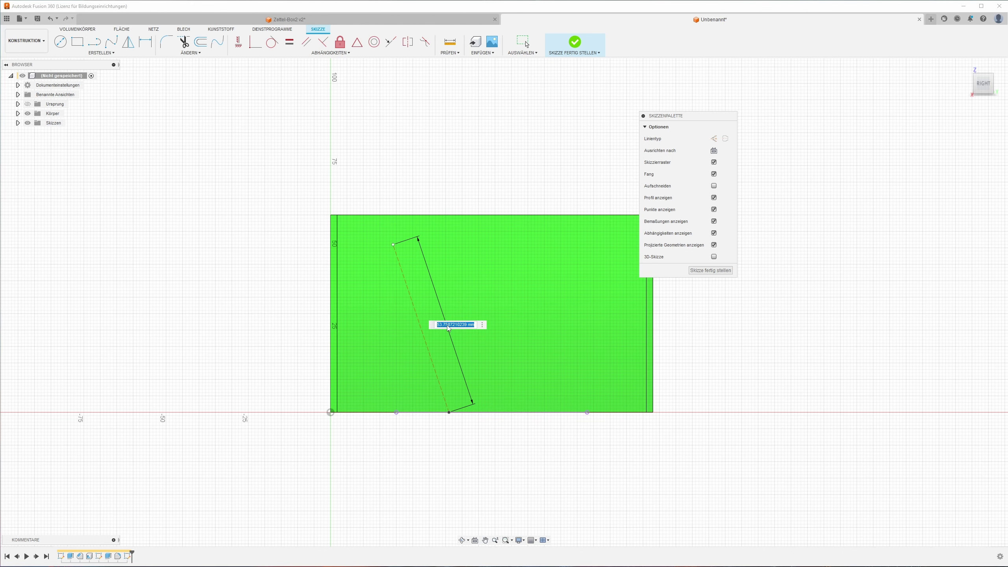
{"action": "type", "text": "60"}
{"action": "key", "text": "Return"}
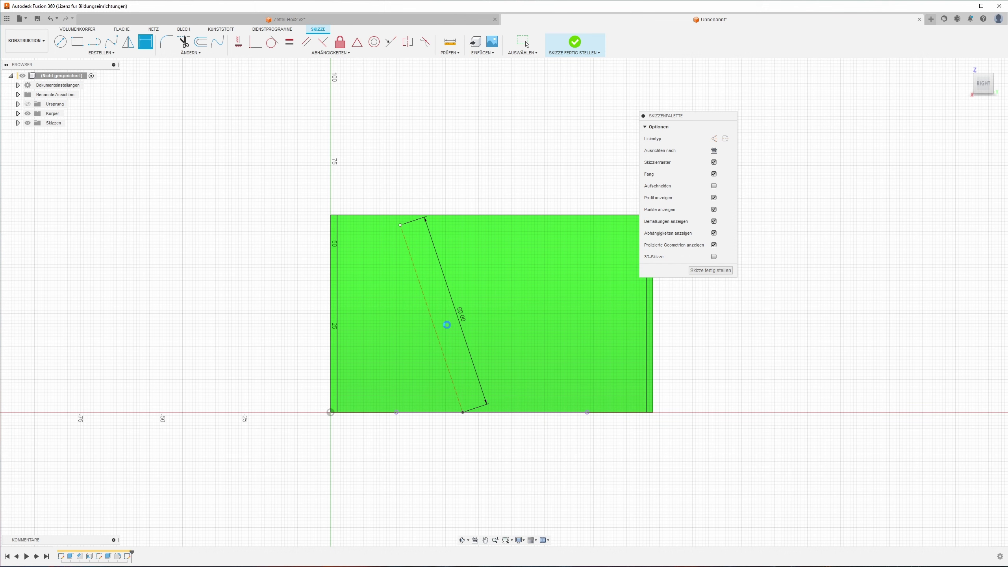
{"action": "key", "text": "Escape"}
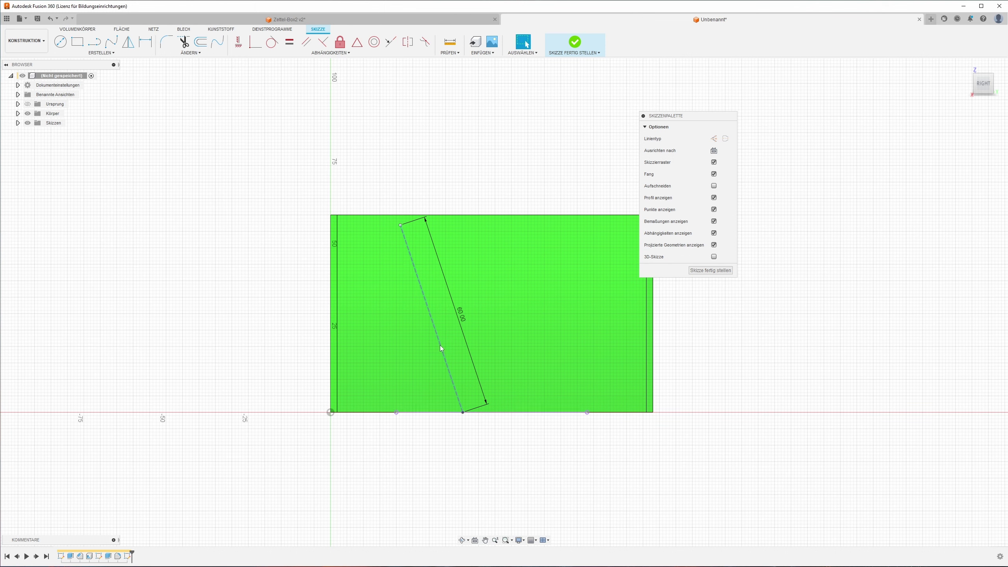
Set the line at 60° to the bottom edge, nudge it slightly left, and finish the sketch
{"action": "key", "text": "d"}
{"action": "left_click", "coordinate": [442, 349]}
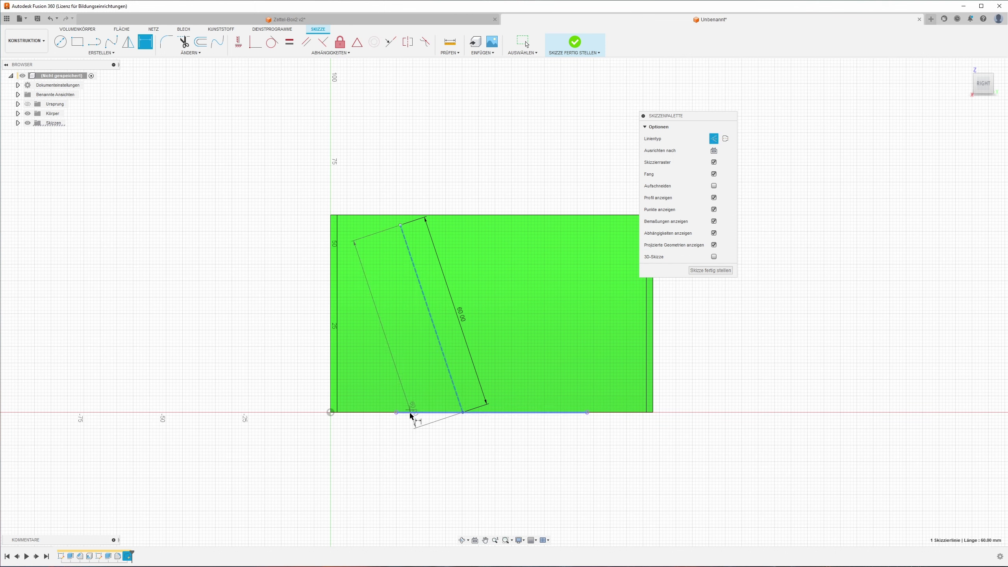
{"action": "left_click", "coordinate": [411, 412]}
{"action": "left_click", "coordinate": [424, 388]}
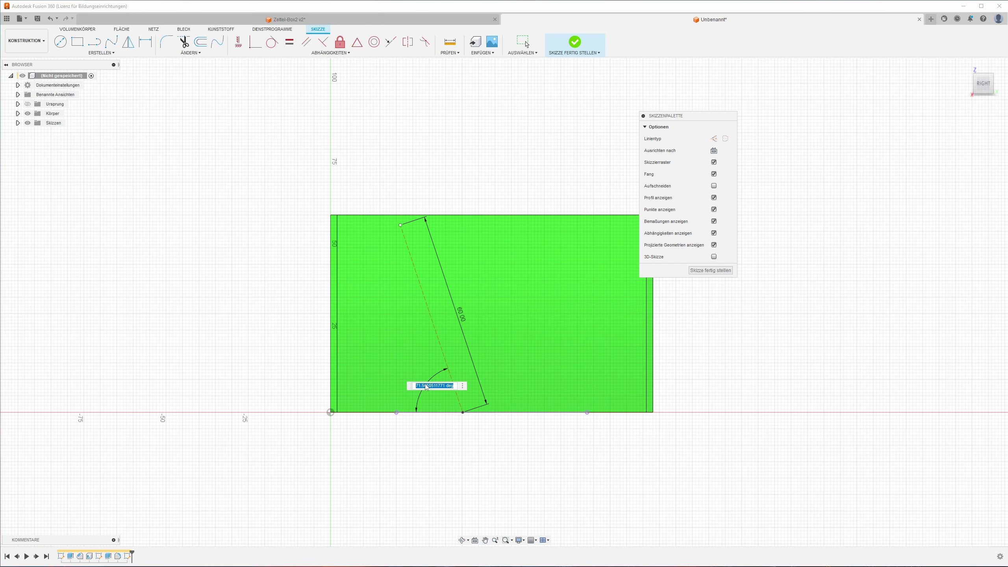
{"action": "type", "text": "60"}
{"action": "key", "text": "Return"}
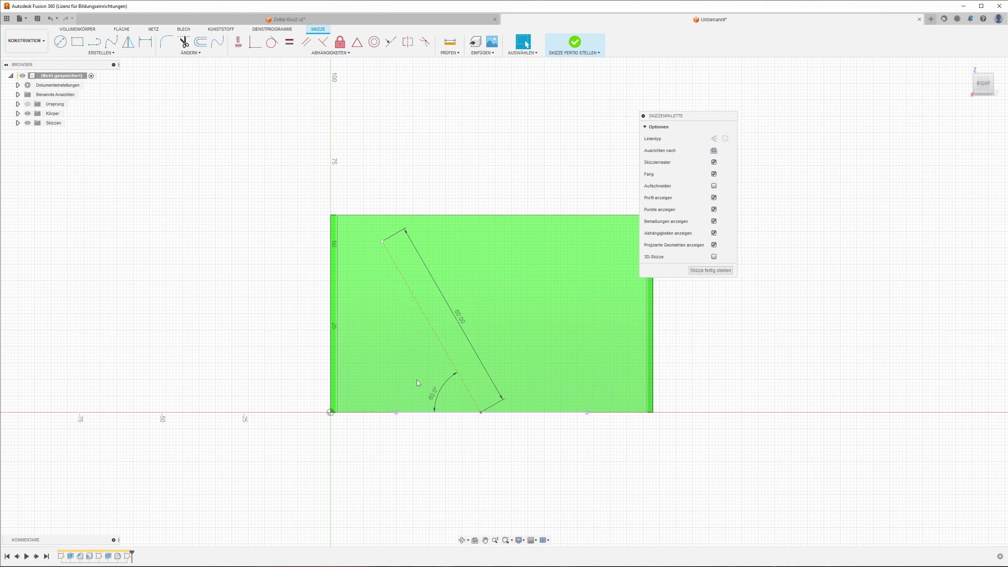
{"action": "left_click", "coordinate": [448, 359]}
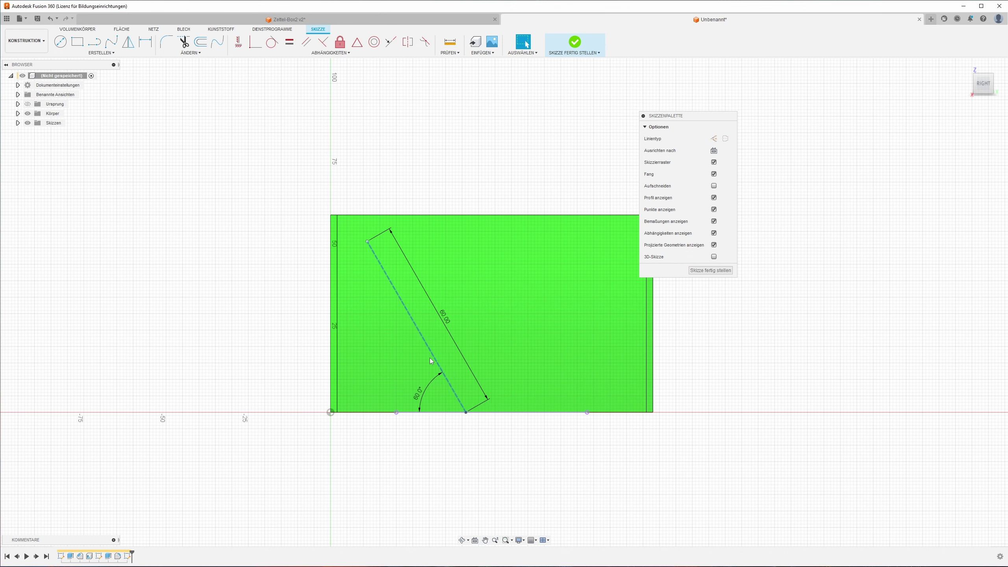
{"action": "left_click_drag", "start_coordinate": [447, 359], "coordinate": [439, 361]}
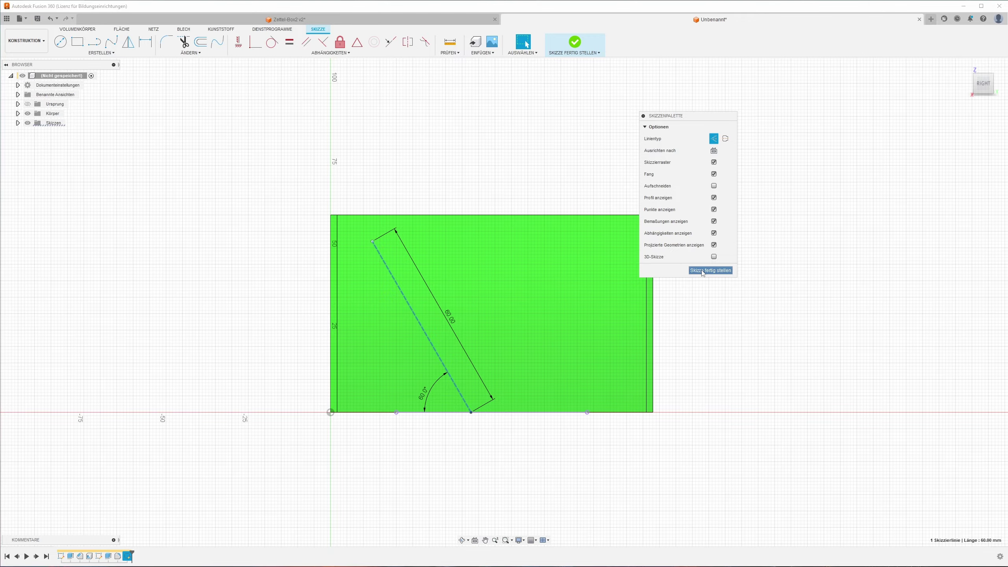
{"action": "left_click", "coordinate": [701, 271]}
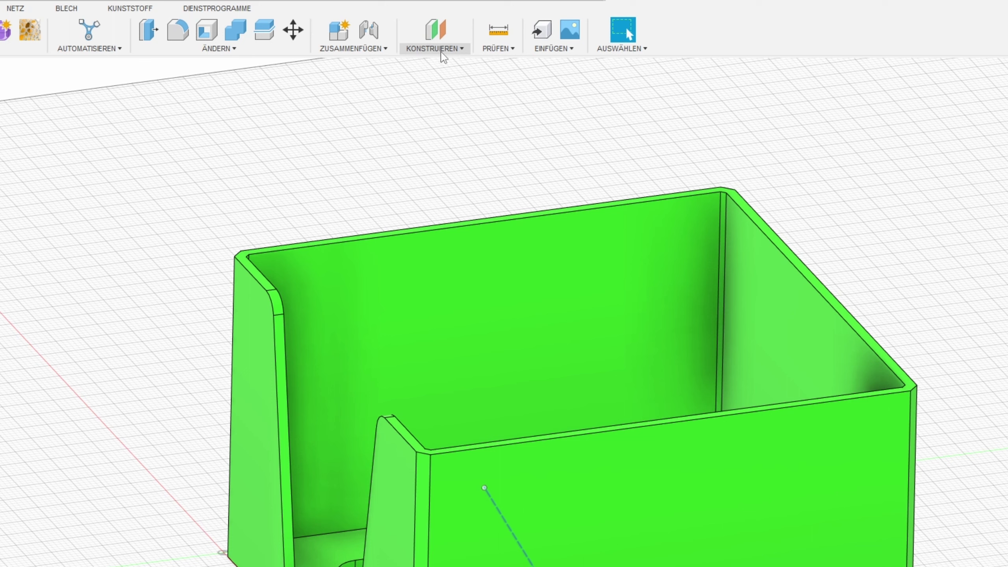
Create a plane along the angled guide line, slid to its upper end (distance 1.00)
{"action": "left_click", "coordinate": [404, 53]}
{"action": "left_click", "coordinate": [448, 156]}
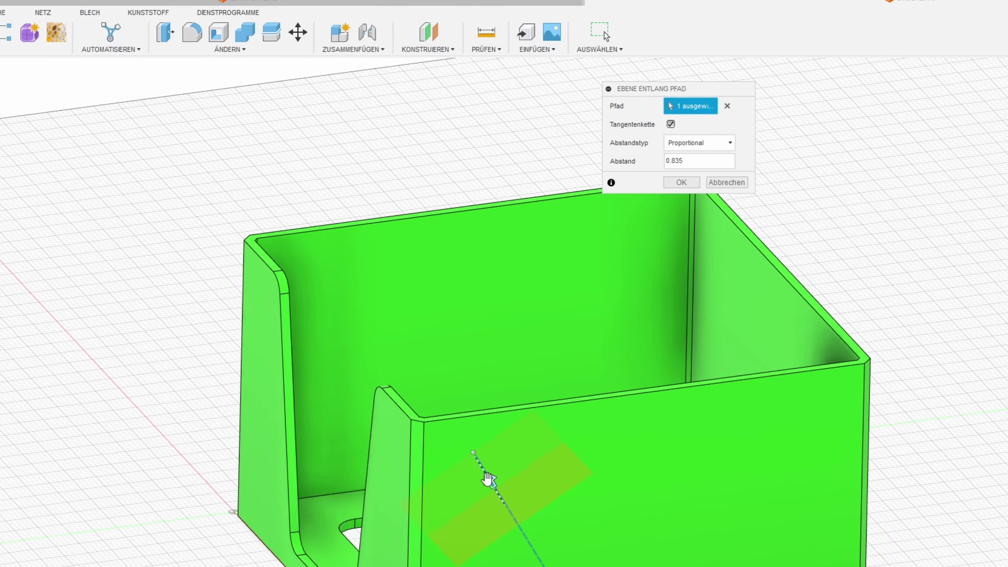
{"action": "mouse_move", "coordinate": [484, 392]}
{"action": "left_mouse_down"}
{"action": "mouse_move", "coordinate": [439, 326]}
{"action": "mouse_move", "coordinate": [476, 397]}
{"action": "mouse_move", "coordinate": [511, 432]}
{"action": "mouse_move", "coordinate": [476, 409]}
{"action": "mouse_move", "coordinate": [416, 319]}
{"action": "left_mouse_up"}
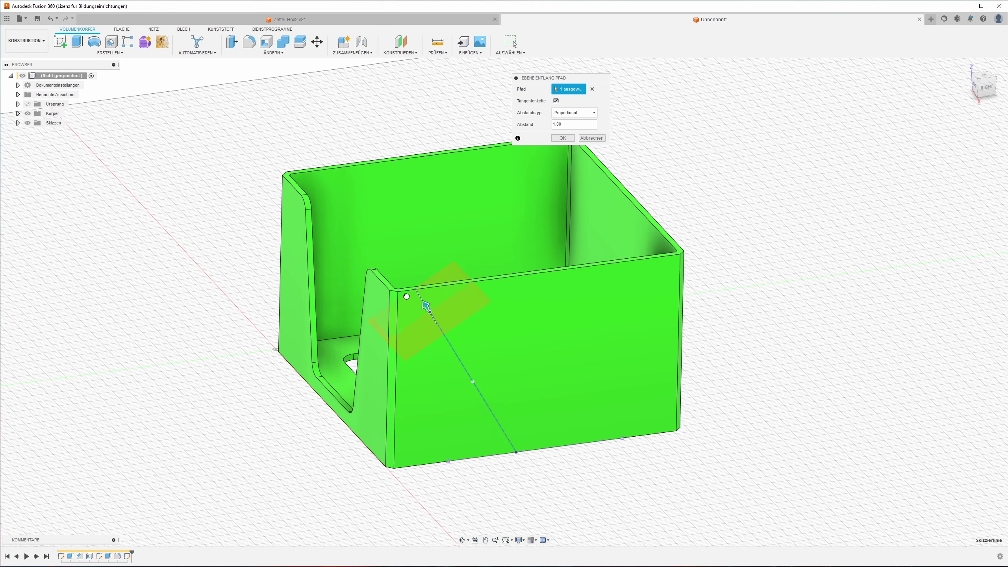
{"action": "left_click", "coordinate": [566, 139]}
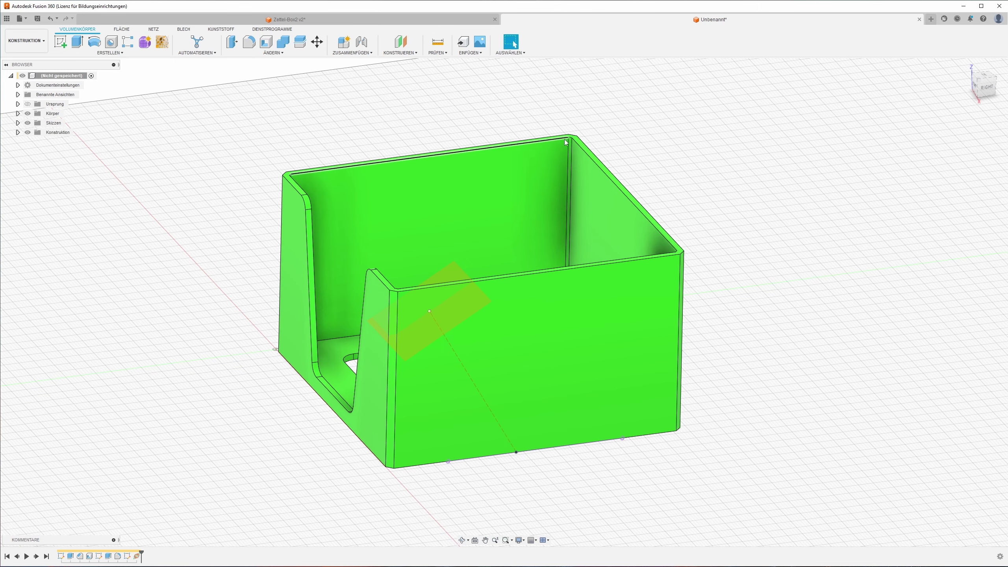
{"action": "mouse_move", "coordinate": [565, 142]}
{"action": "middle_mouse_down", "text": "shift"}
{"action": "mouse_move", "coordinate": [469, 334]}
{"action": "mouse_move", "coordinate": [486, 344]}
{"action": "middle_mouse_up", "text": "shift"}
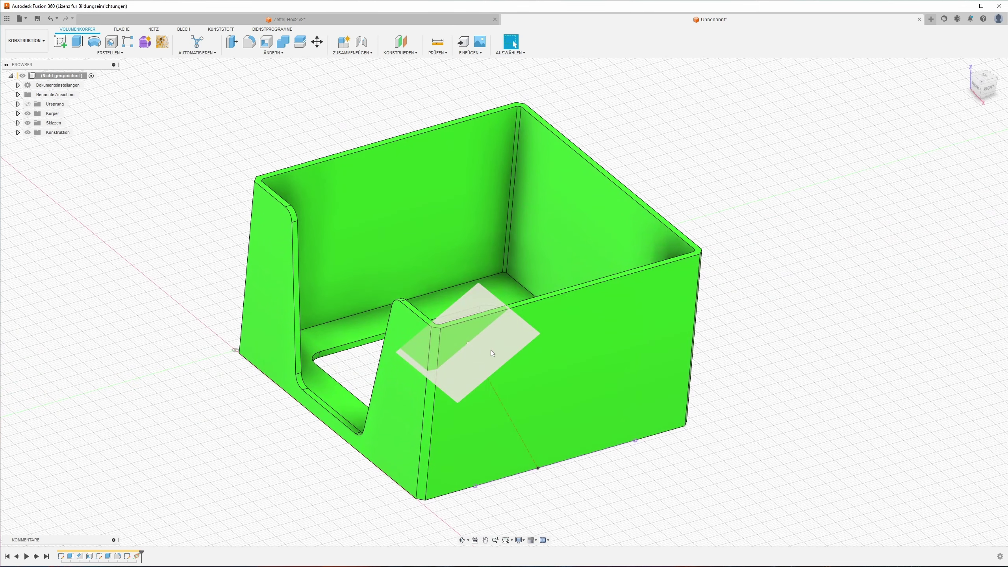
On a new sketch on the angled plane, draw a centre-point slot starting at the origin
{"action": "left_click", "coordinate": [60, 42]}
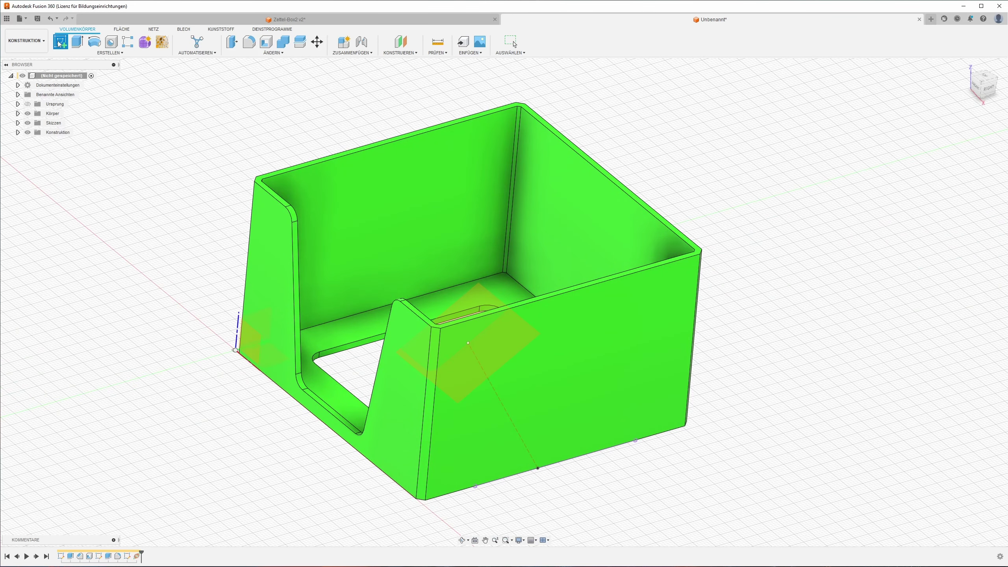
{"action": "left_click", "coordinate": [495, 349]}
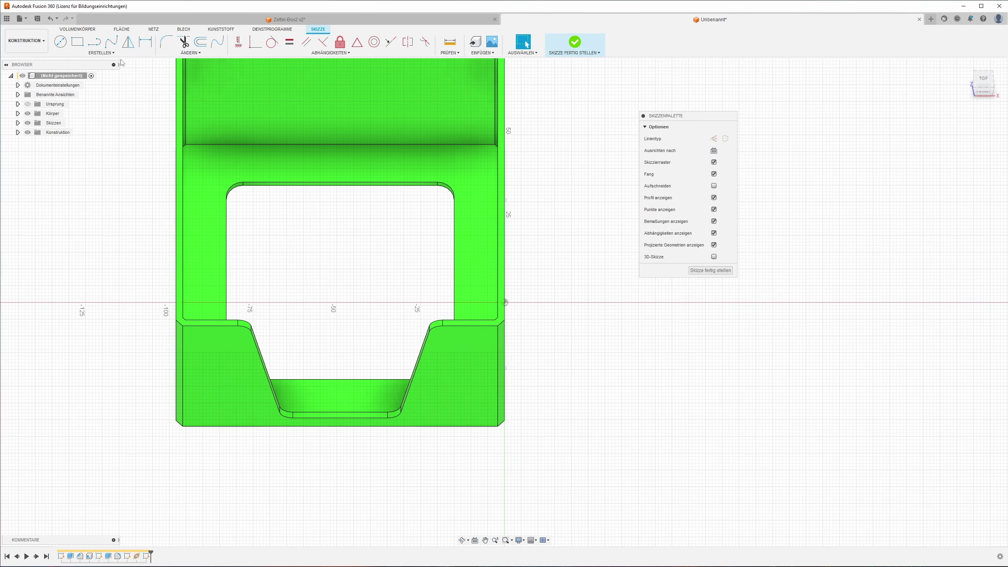
{"action": "left_click", "coordinate": [107, 52]}
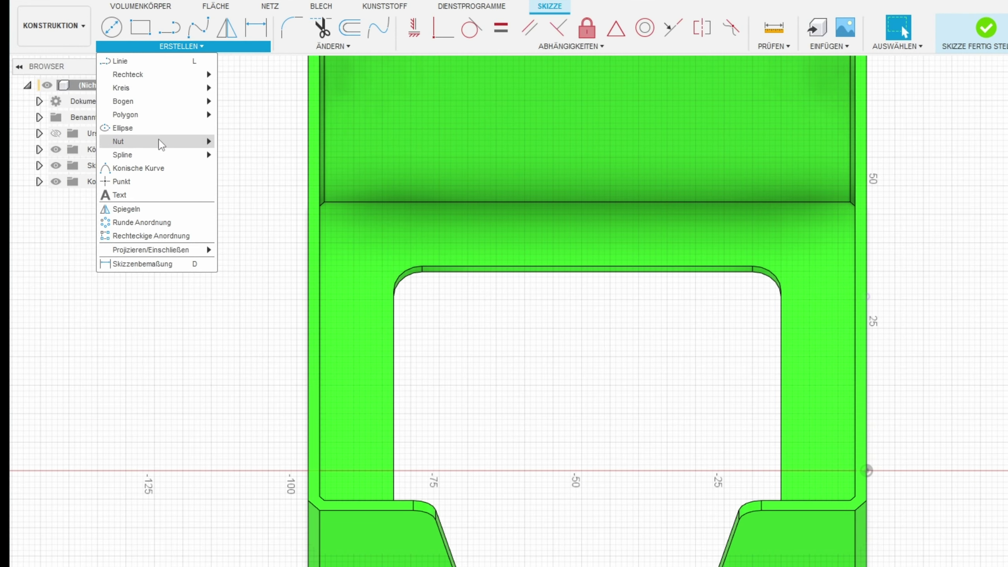
{"action": "mouse_move", "coordinate": [153, 141]}
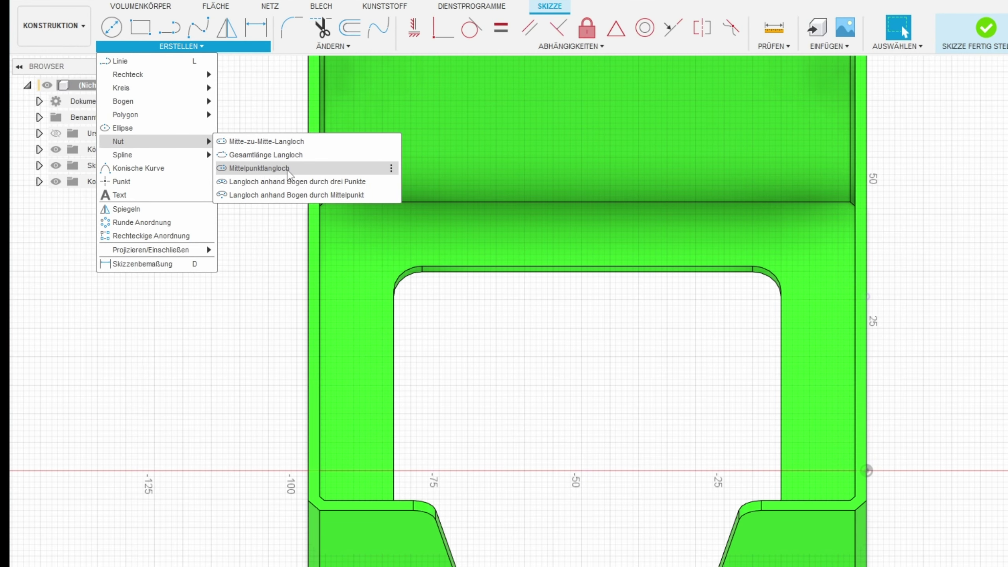
{"action": "left_click", "coordinate": [288, 169]}
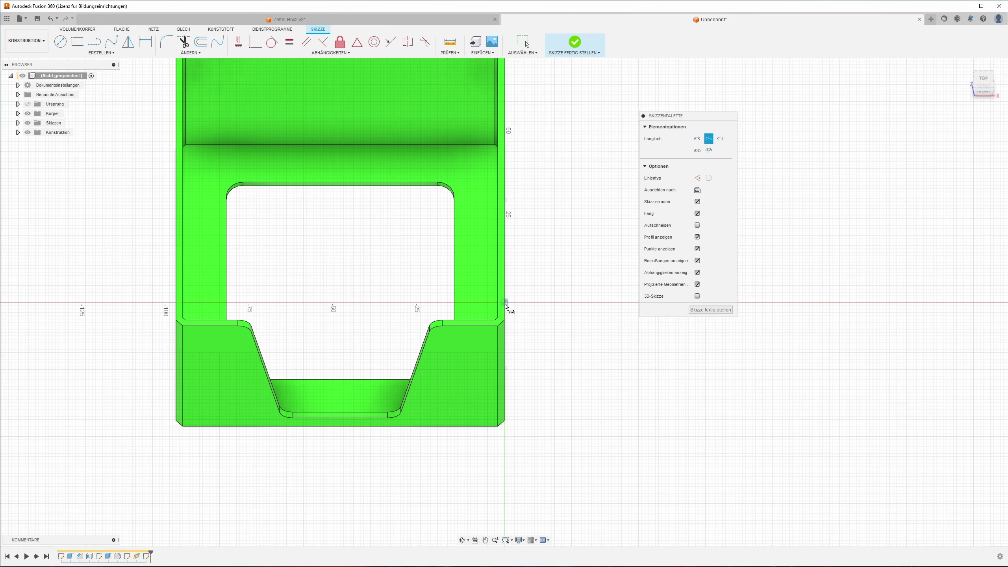
{"action": "left_click", "coordinate": [505, 303]}
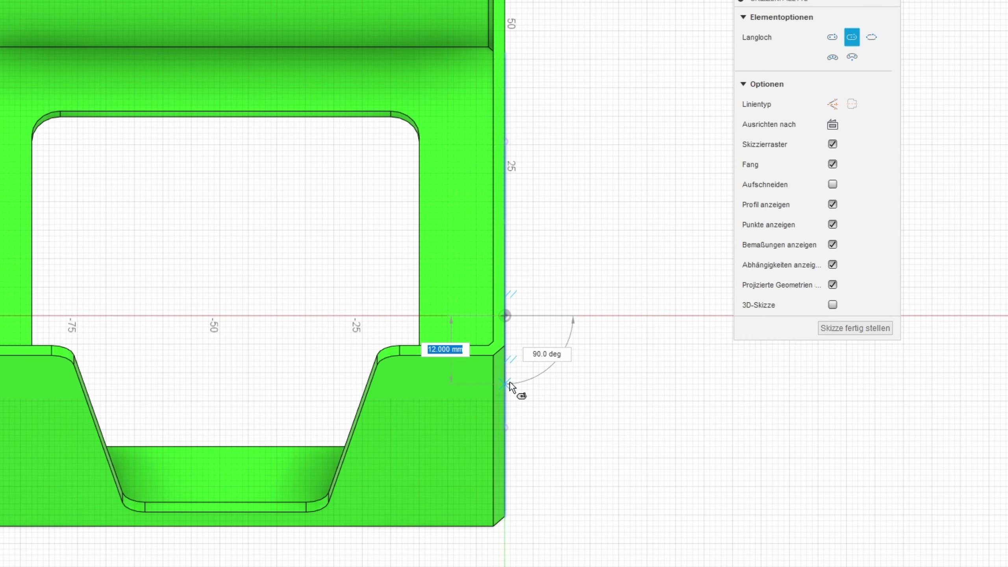
{"action": "left_click", "coordinate": [509, 382]}
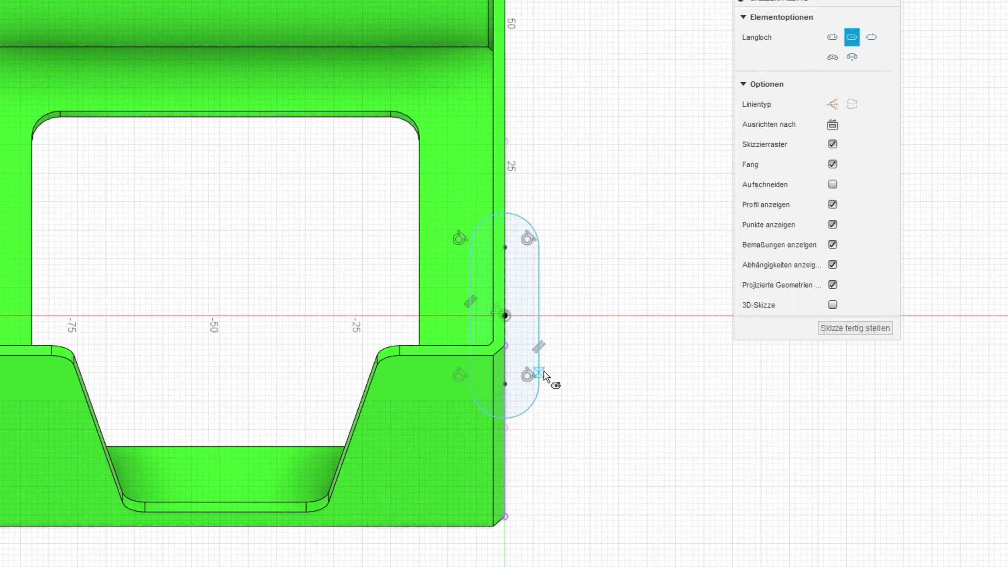
{"action": "left_click", "coordinate": [544, 372]}
{"action": "left_click", "coordinate": [499, 307]}
{"action": "key", "text": "Escape"}
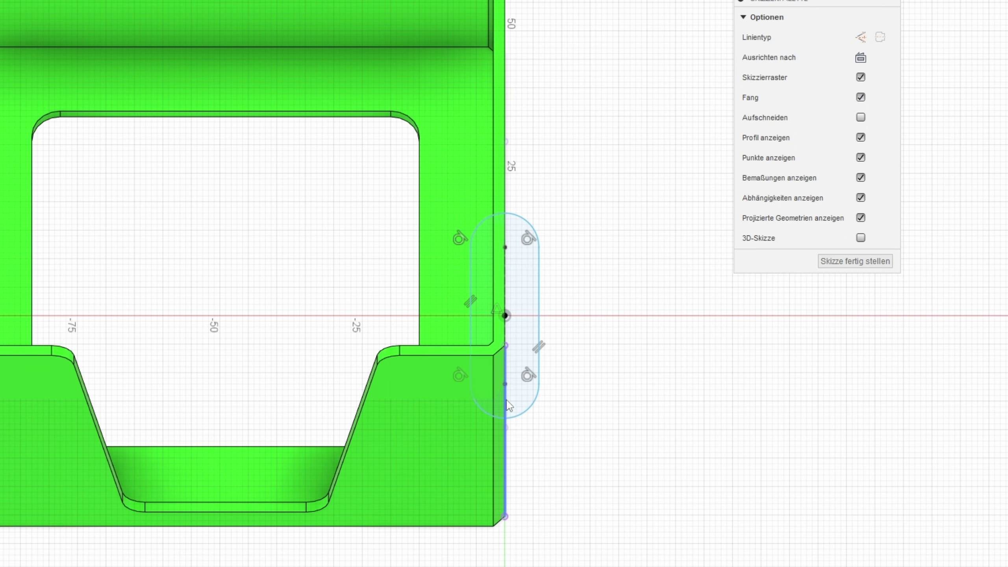
Dimension the slot width to 12.5 mm
{"action": "left_click", "coordinate": [473, 335]}
{"action": "key", "text": "d"}
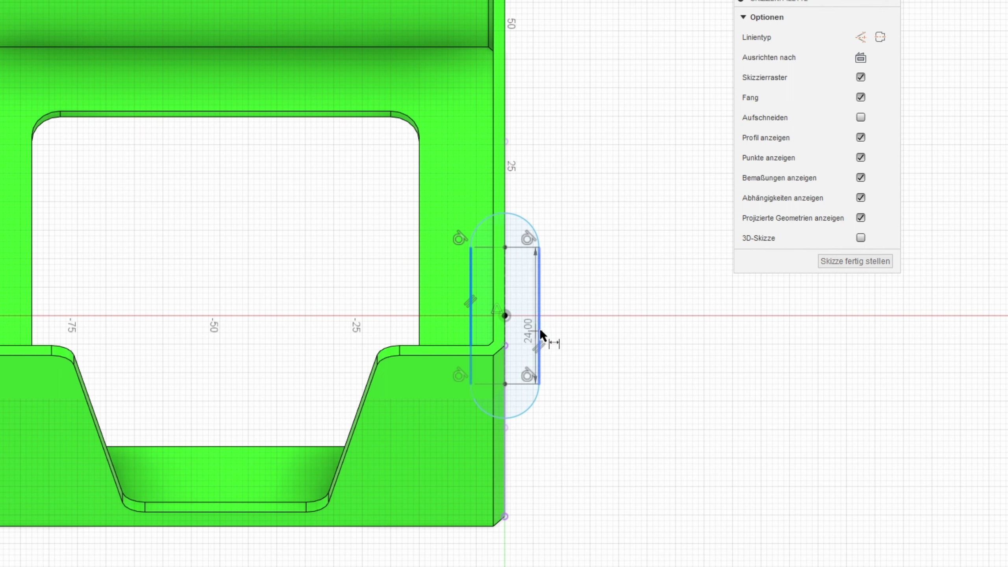
{"action": "left_click", "coordinate": [539, 332]}
{"action": "left_click", "coordinate": [521, 475]}
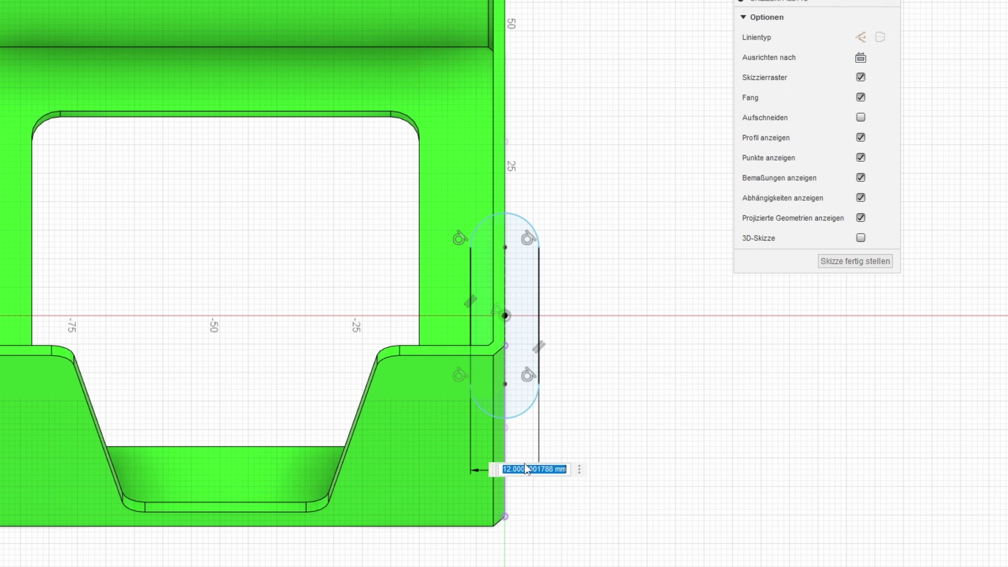
{"action": "type", "text": "12,5"}
{"action": "key", "text": "Return"}
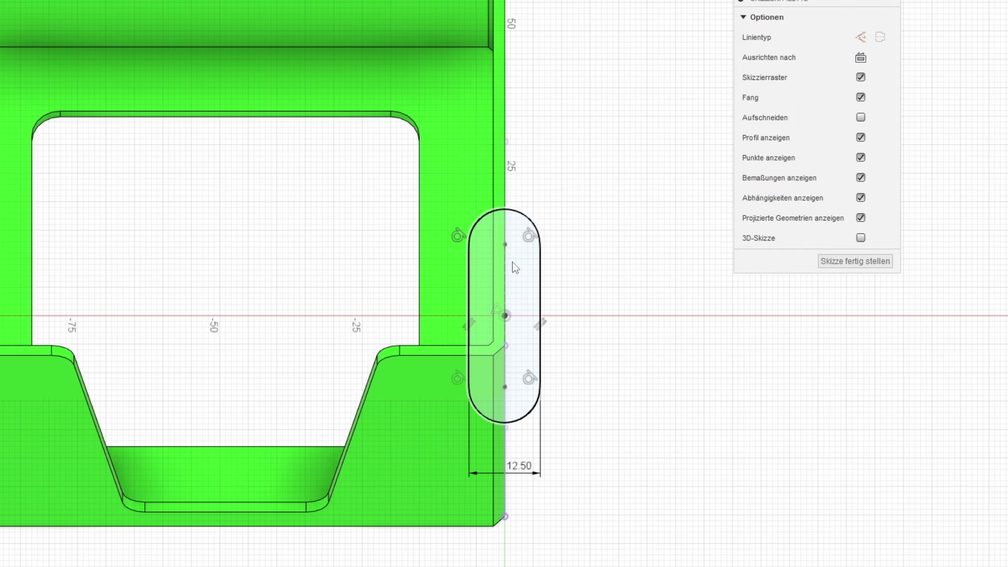
{"action": "middle_click_drag", "start_coordinate": [515, 267], "coordinate": [467, 285]}
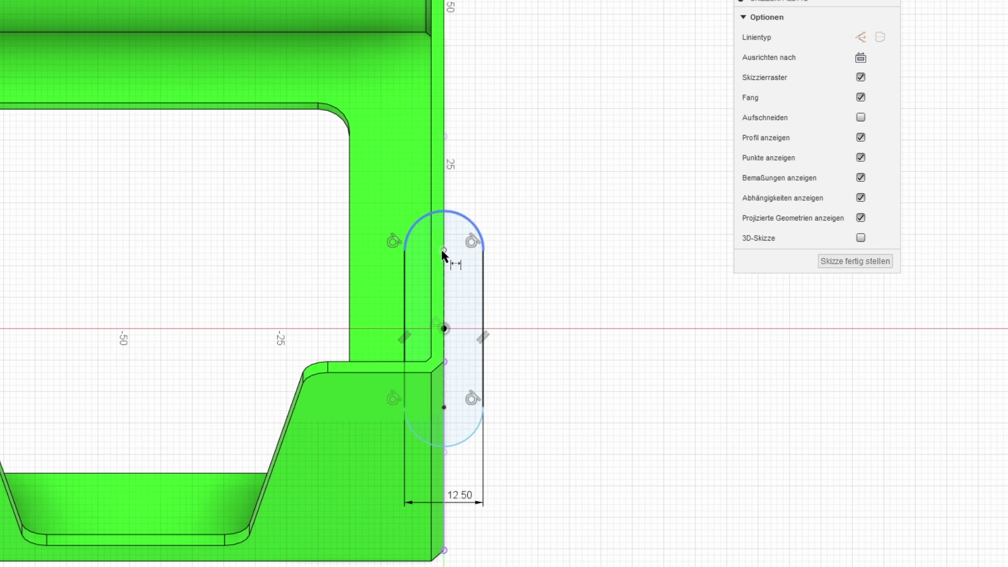
Set the slot centre spacing to 16 mm minus the width dimension
{"action": "left_click", "coordinate": [443, 274]}
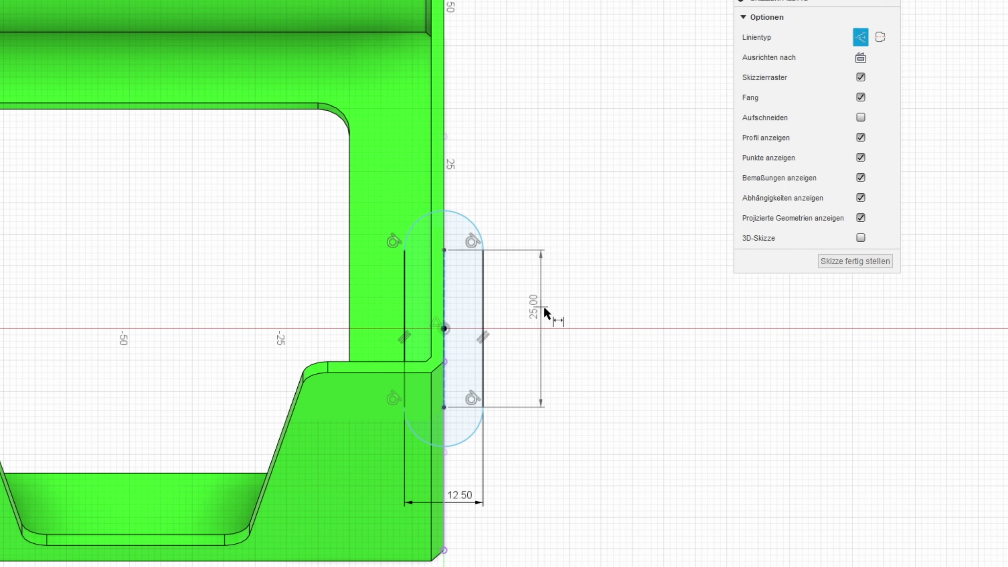
{"action": "left_click", "coordinate": [546, 337]}
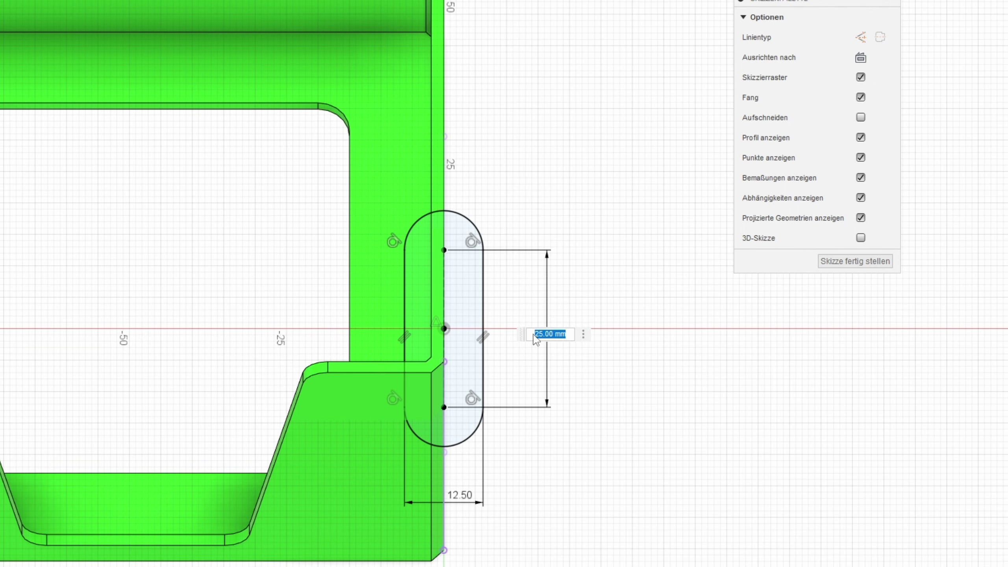
{"action": "type", "text": "19"}
{"action": "left_click", "coordinate": [460, 495]}
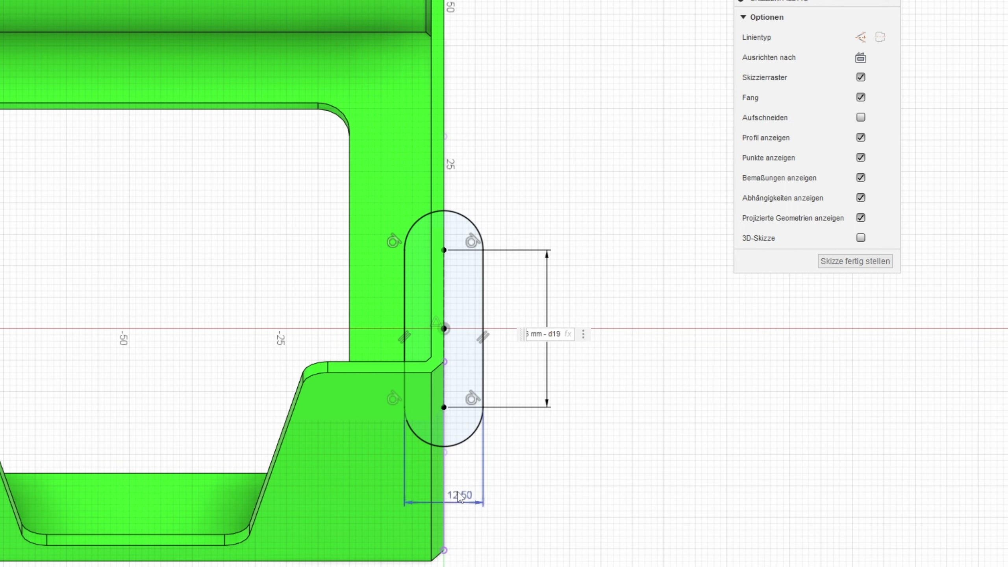
{"action": "key", "text": "Return"}
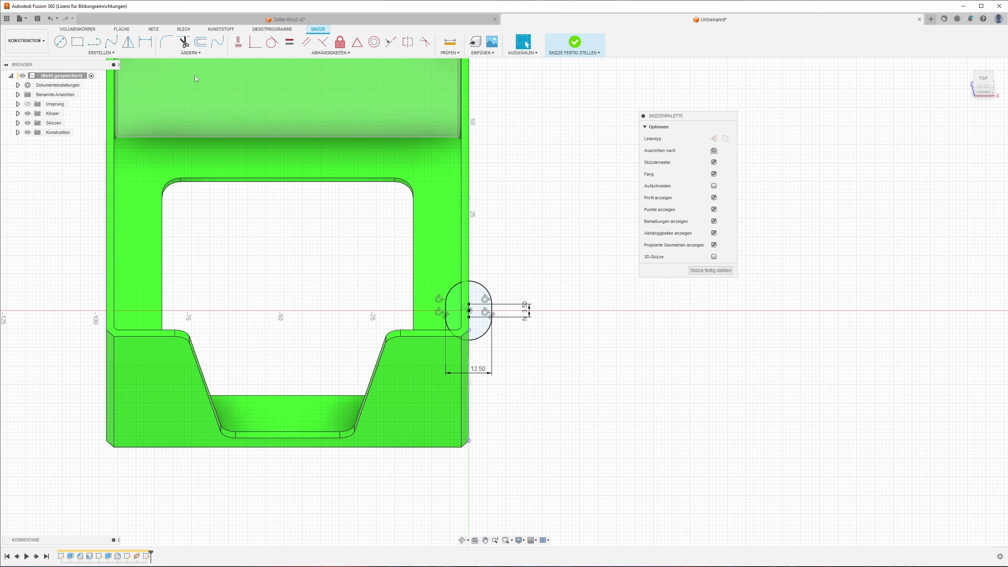
Offset the slot outline outward by 3 mm and finish the sketch
{"action": "left_click", "coordinate": [200, 41]}
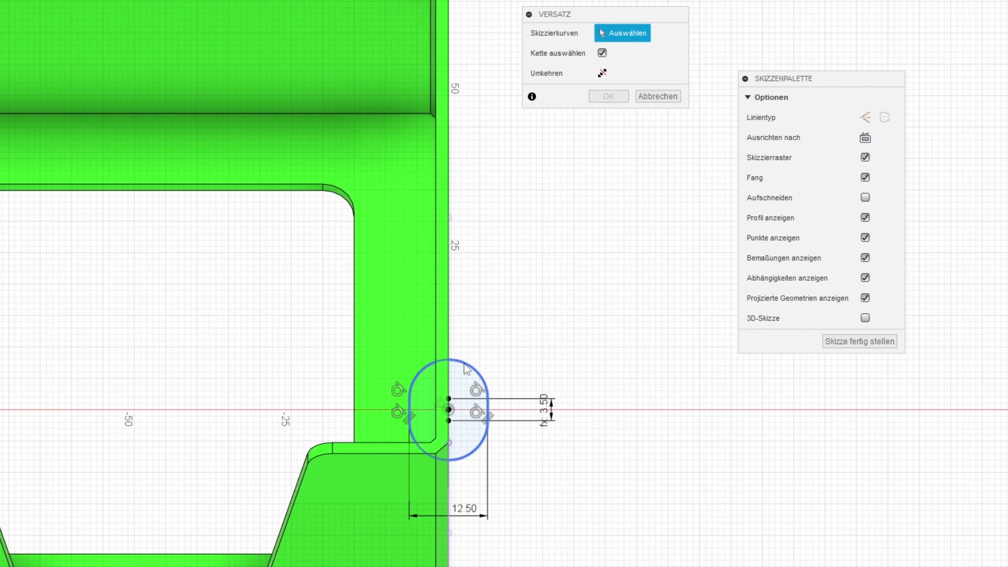
{"action": "left_click", "coordinate": [479, 282]}
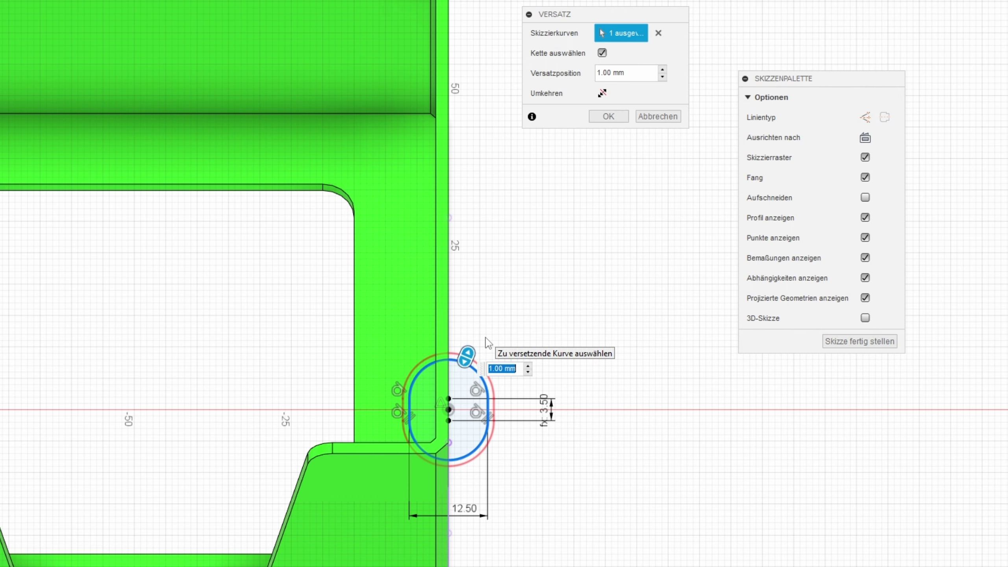
{"action": "type", "text": "3"}
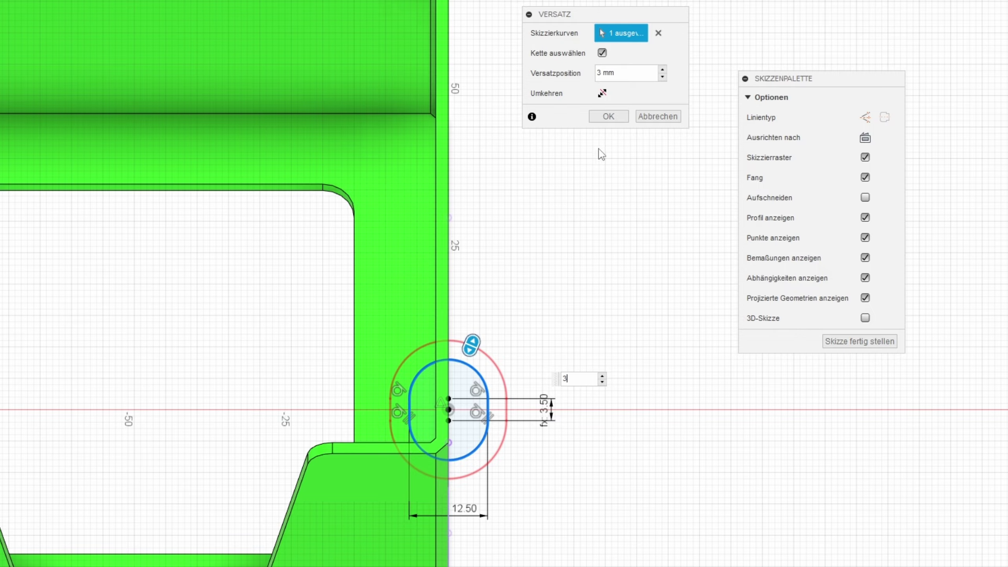
{"action": "left_click", "coordinate": [612, 119]}
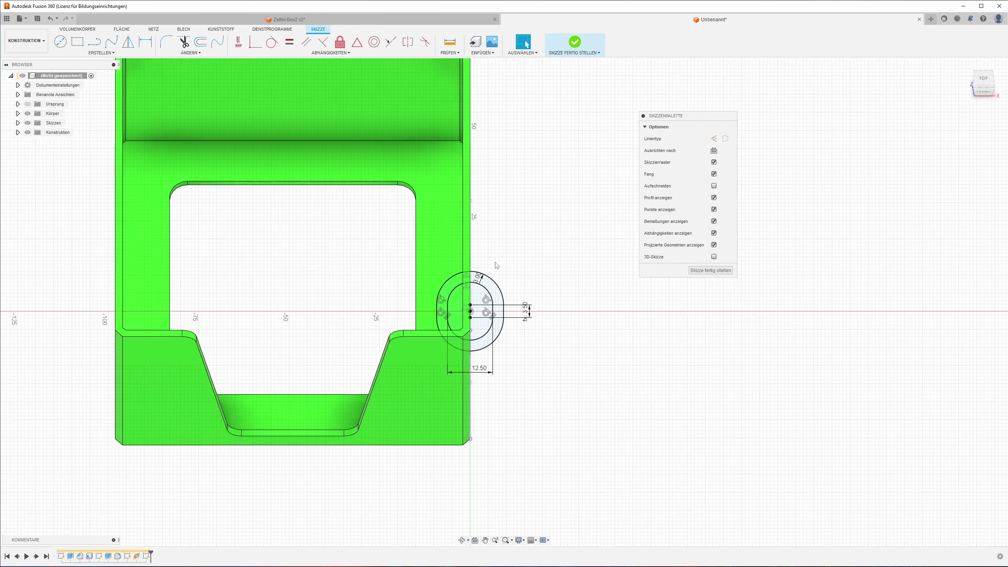
{"action": "left_click", "coordinate": [710, 270]}
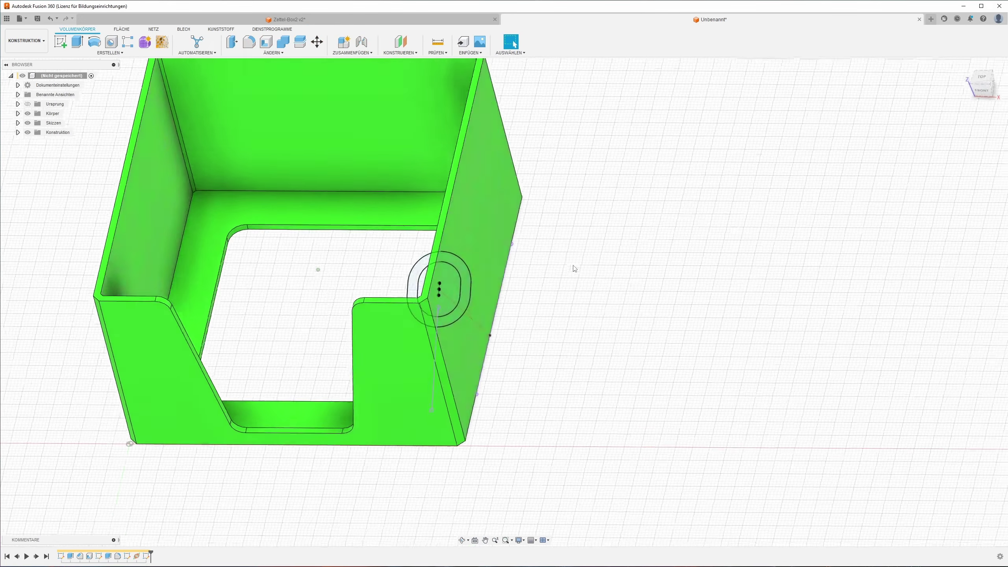
Extrude the angled ellipse profiles as a new separate body (Neuer Körper)
{"action": "mouse_move", "coordinate": [573, 268]}
{"action": "middle_mouse_down", "text": "shift"}
{"action": "mouse_move", "coordinate": [419, 272]}
{"action": "mouse_move", "coordinate": [339, 256]}
{"action": "middle_mouse_up", "text": "shift"}
{"action": "mouse_move", "coordinate": [376, 295]}
{"action": "middle_mouse_down", "text": "shift"}
{"action": "mouse_move", "coordinate": [307, 280]}
{"action": "mouse_move", "coordinate": [214, 168]}
{"action": "middle_mouse_up", "text": "shift"}
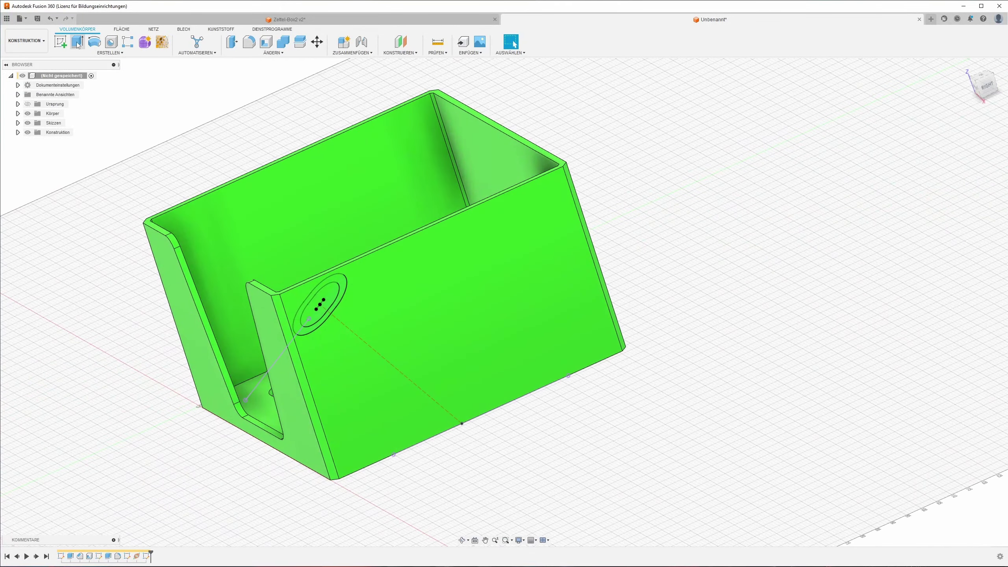
{"action": "left_click", "coordinate": [77, 41]}
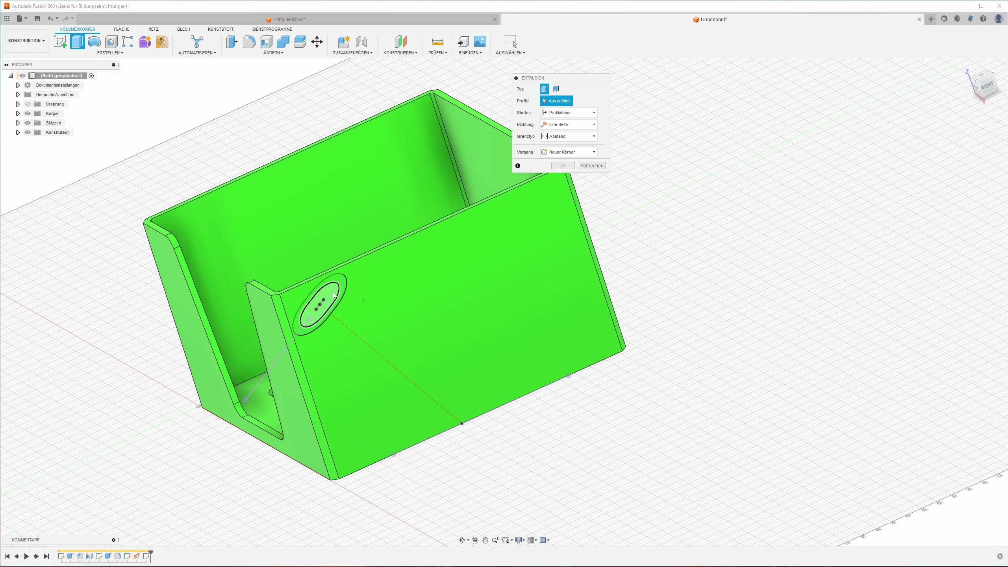
{"action": "left_click", "coordinate": [333, 292]}
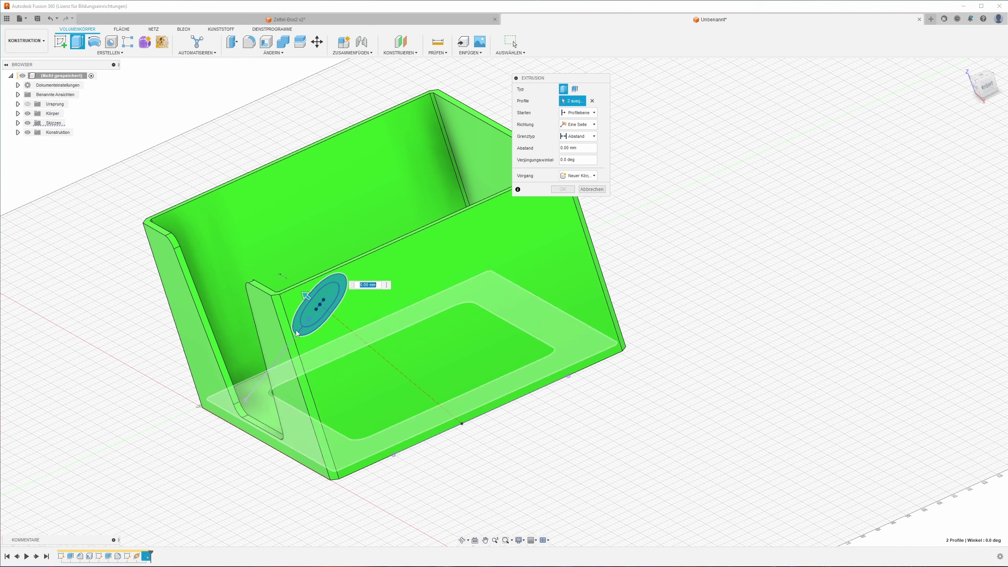
{"action": "left_click_drag", "start_coordinate": [306, 296], "coordinate": [432, 401]}
{"action": "mouse_move", "coordinate": [432, 400]}
{"action": "middle_mouse_down", "text": "shift"}
{"action": "mouse_move", "coordinate": [388, 313]}
{"action": "mouse_move", "coordinate": [515, 193]}
{"action": "middle_mouse_up", "text": "shift"}
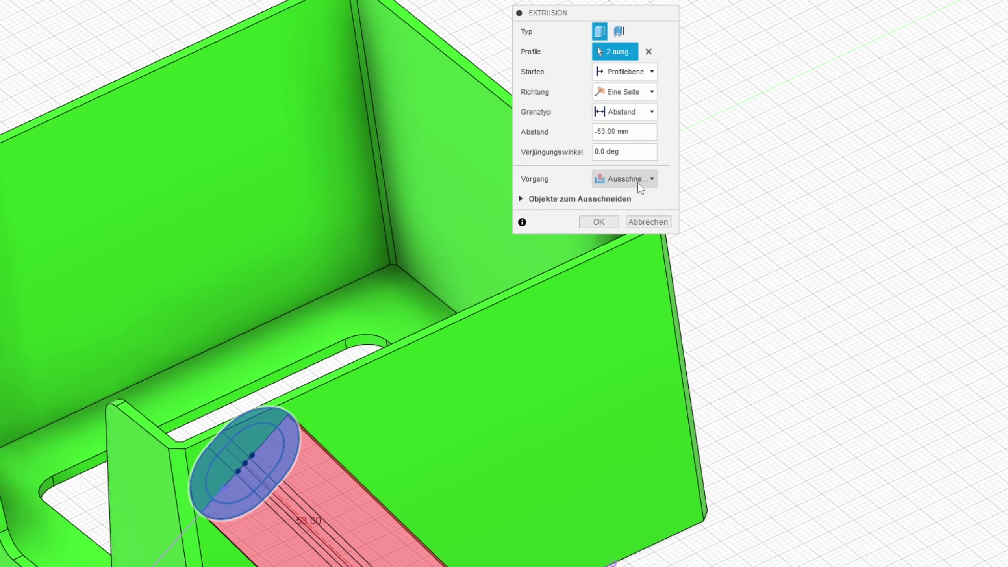
{"action": "left_click", "coordinate": [641, 180]}
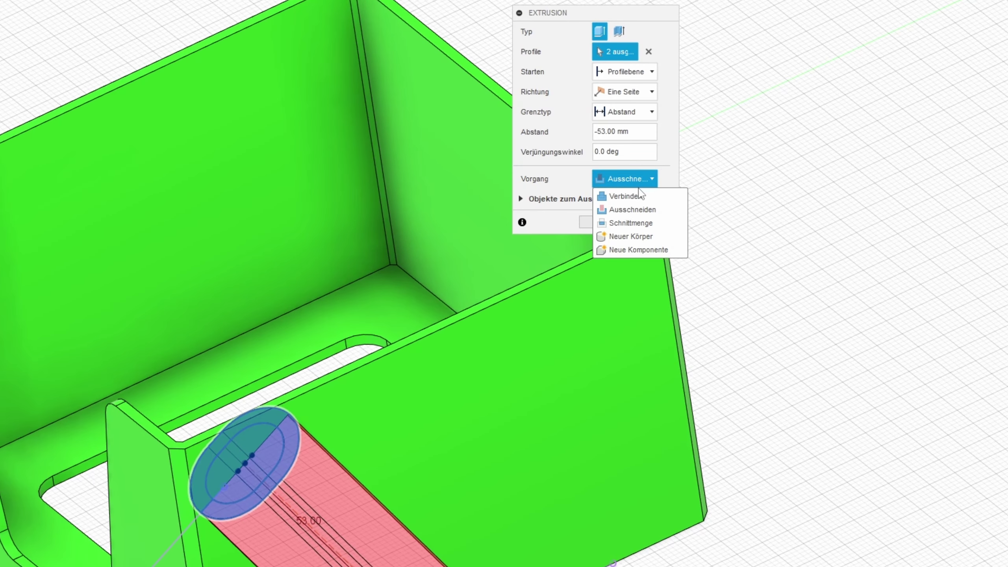
{"action": "left_click", "coordinate": [640, 237]}
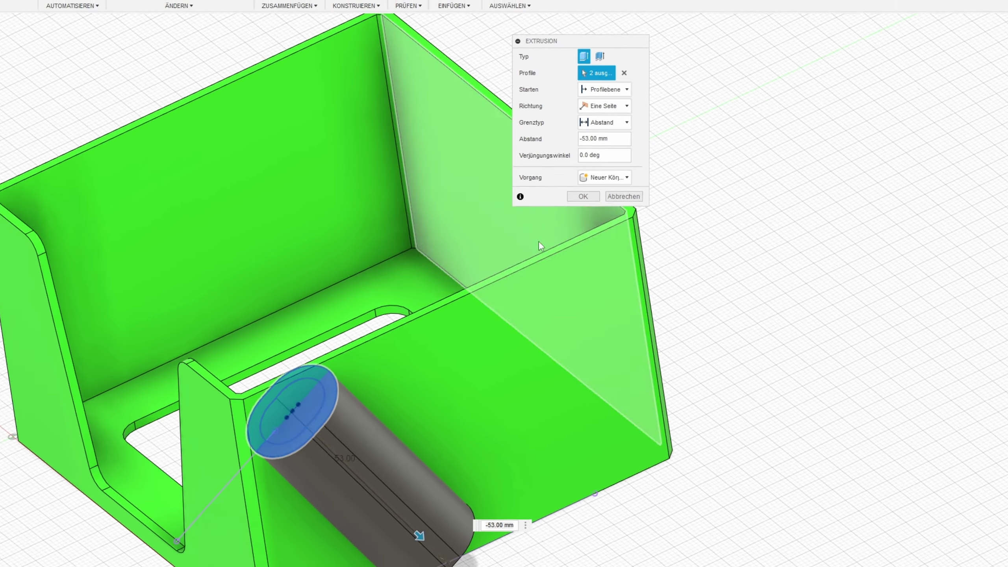
End the cylinder extrusion on the box's bottom face using Auf Objekt, and confirm
{"action": "middle_click_drag", "start_coordinate": [530, 221], "coordinate": [467, 443], "text": "shift"}
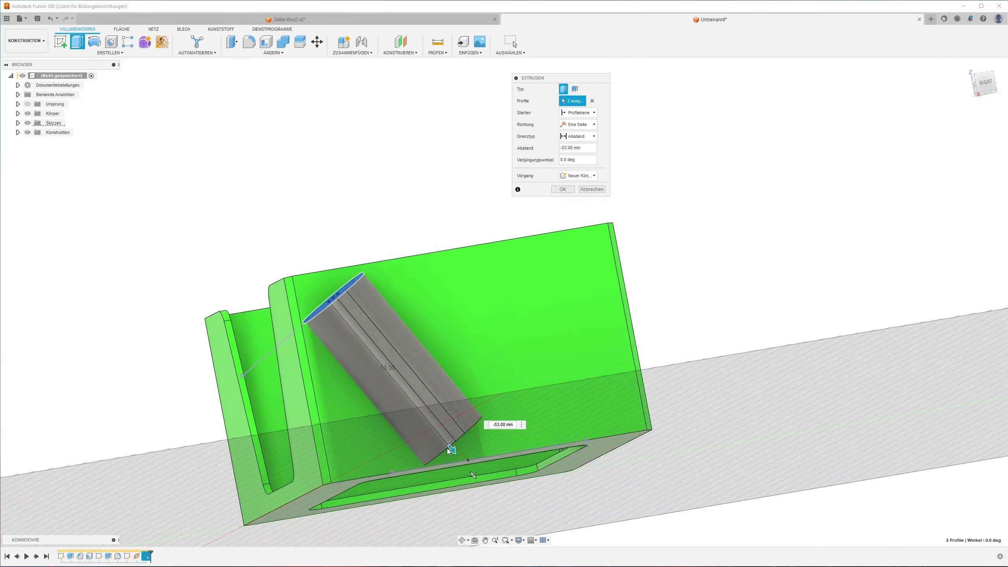
{"action": "left_click_drag", "start_coordinate": [448, 451], "coordinate": [496, 488]}
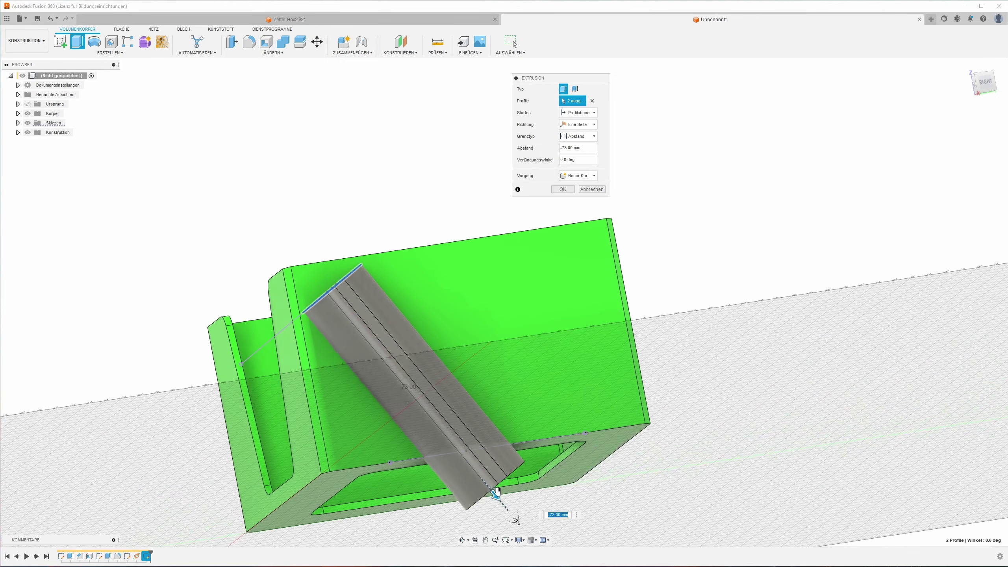
{"action": "mouse_move", "coordinate": [496, 488]}
{"action": "middle_mouse_down", "text": "shift"}
{"action": "mouse_move", "coordinate": [489, 384]}
{"action": "mouse_move", "coordinate": [476, 389]}
{"action": "middle_mouse_up", "text": "shift"}
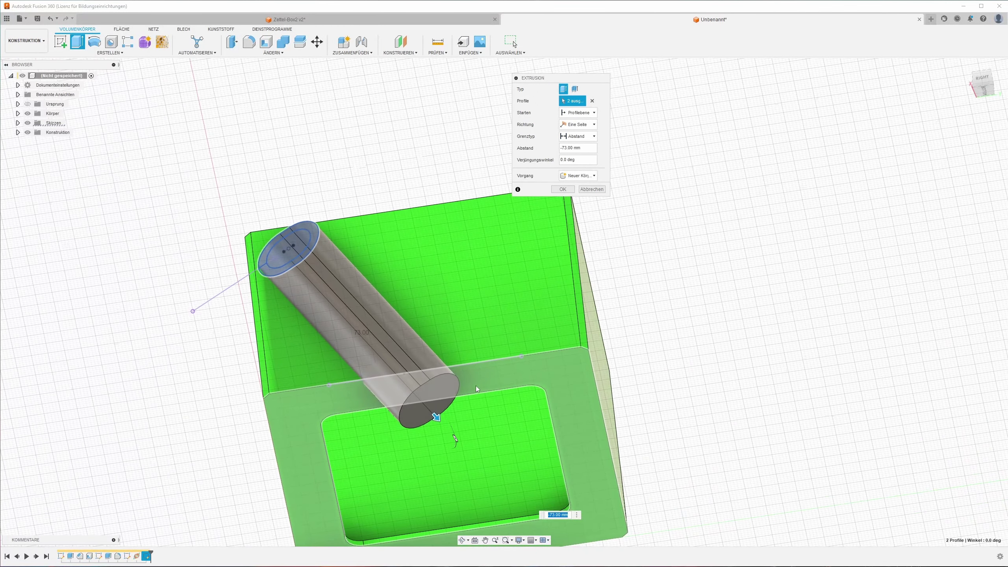
{"action": "left_click", "coordinate": [579, 136]}
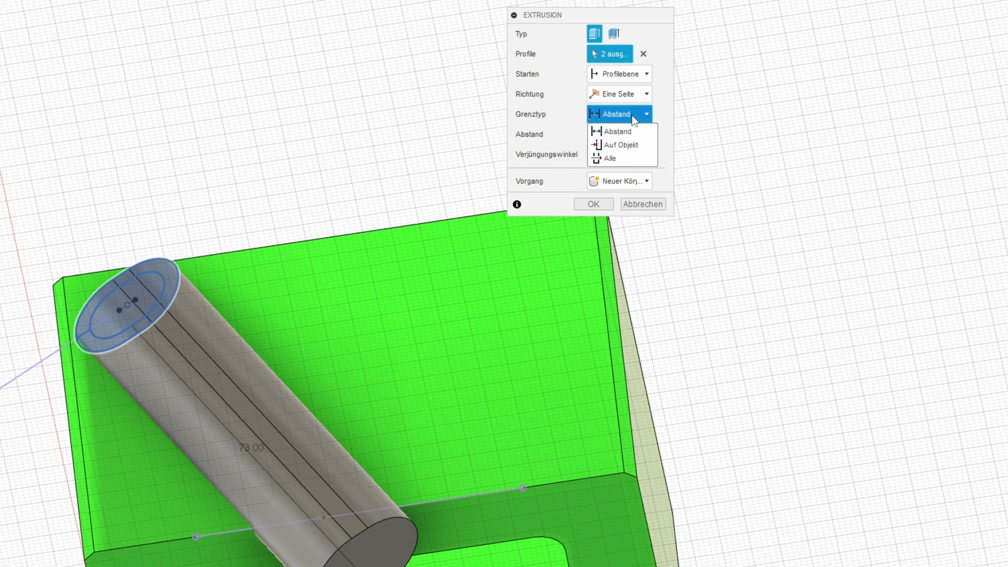
{"action": "left_click", "coordinate": [621, 145]}
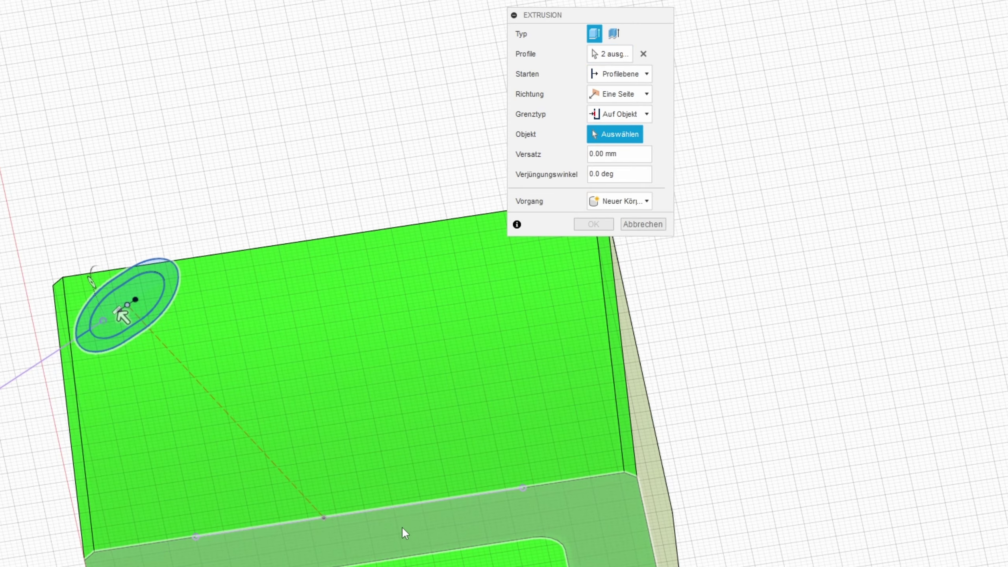
{"action": "left_click", "coordinate": [401, 526]}
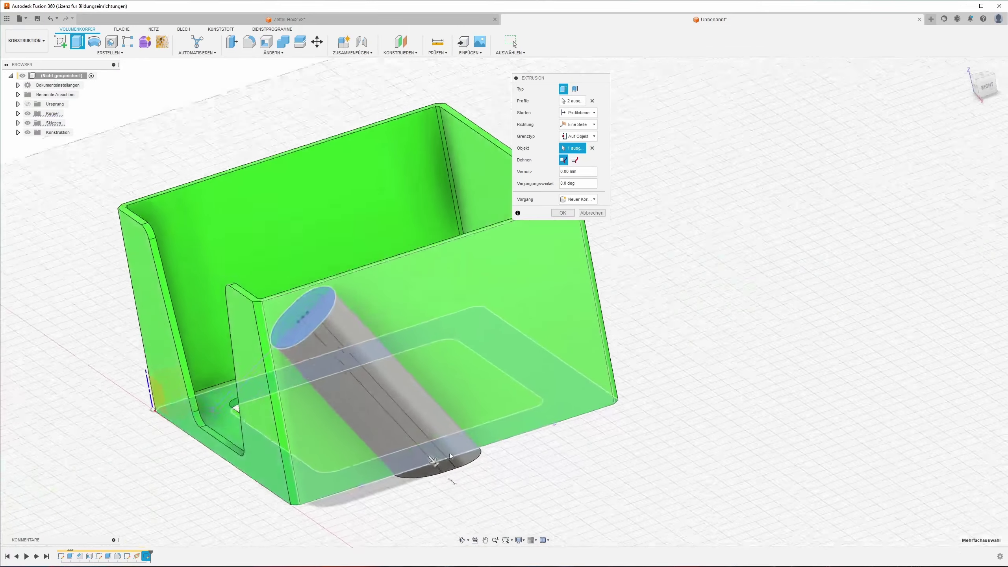
{"action": "middle_click_drag", "start_coordinate": [449, 452], "coordinate": [477, 395], "text": "shift"}
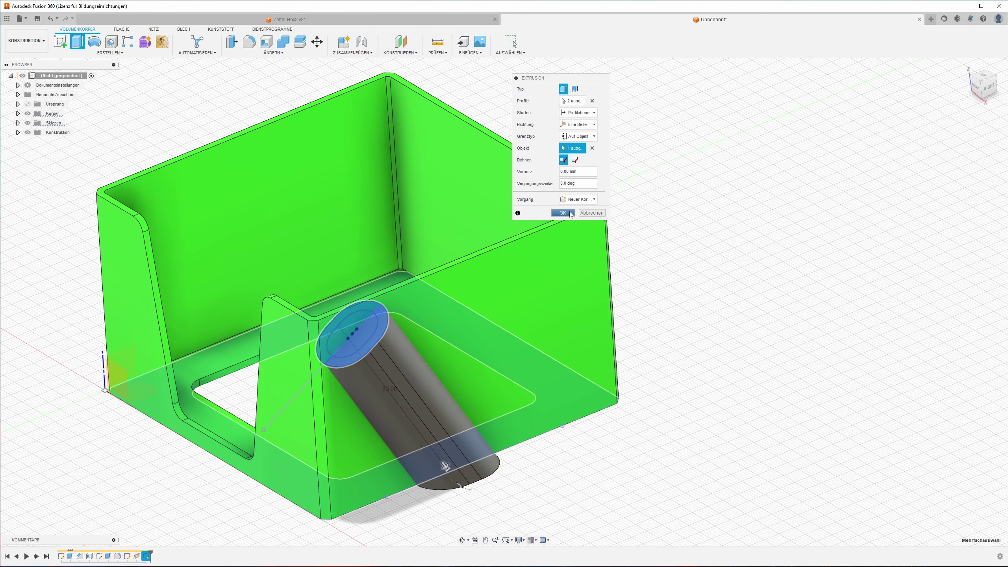
{"action": "left_click", "coordinate": [566, 217]}
Make Skizze4 visible again in the browser
{"action": "middle_click_drag", "start_coordinate": [430, 351], "coordinate": [457, 386], "text": "shift"}
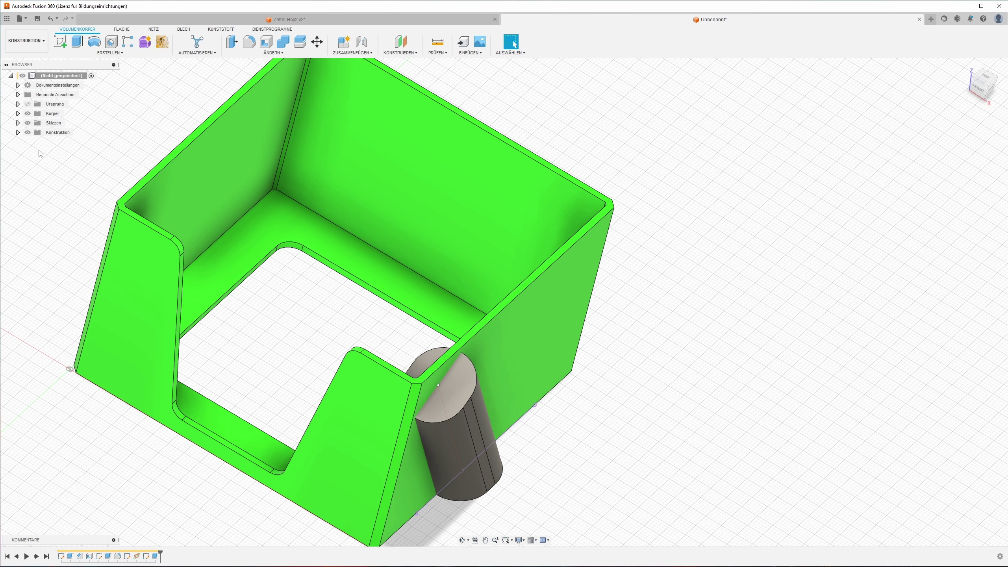
{"action": "left_click", "coordinate": [17, 123]}
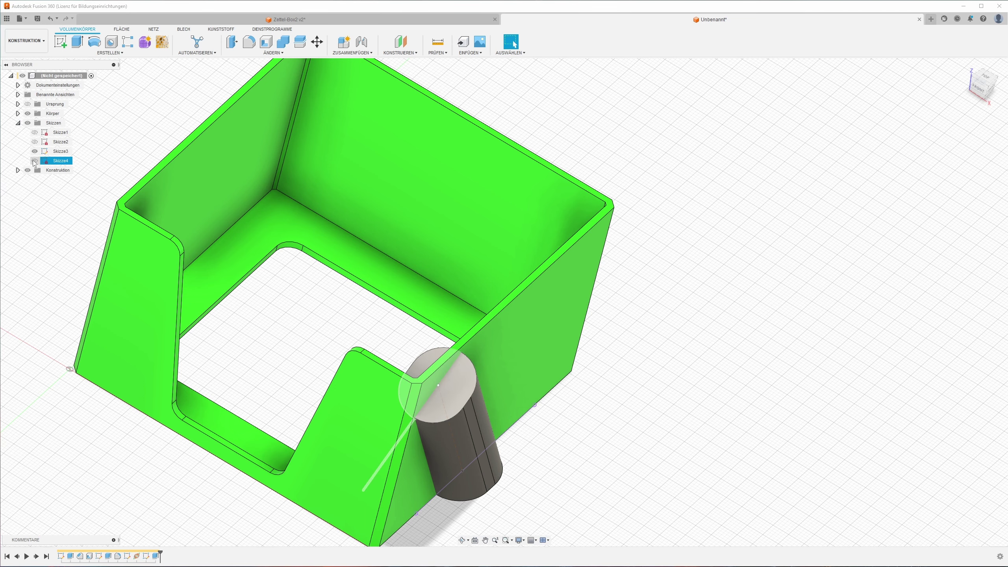
{"action": "left_click", "coordinate": [35, 160]}
Extrude the inner circle -53 mm into the cylinder as a cut
{"action": "middle_click_drag", "start_coordinate": [392, 348], "coordinate": [111, 62], "text": "shift"}
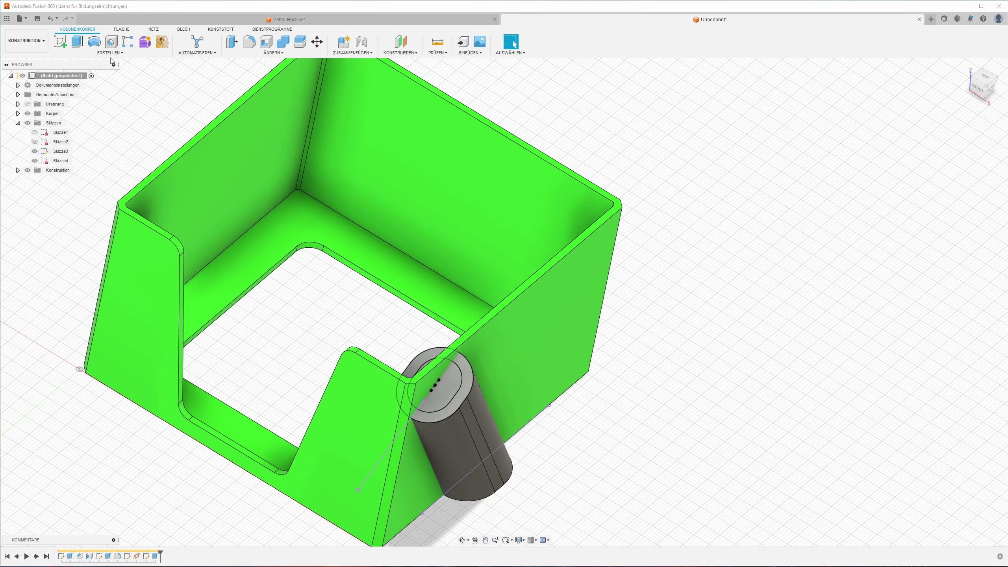
{"action": "left_click", "coordinate": [78, 42]}
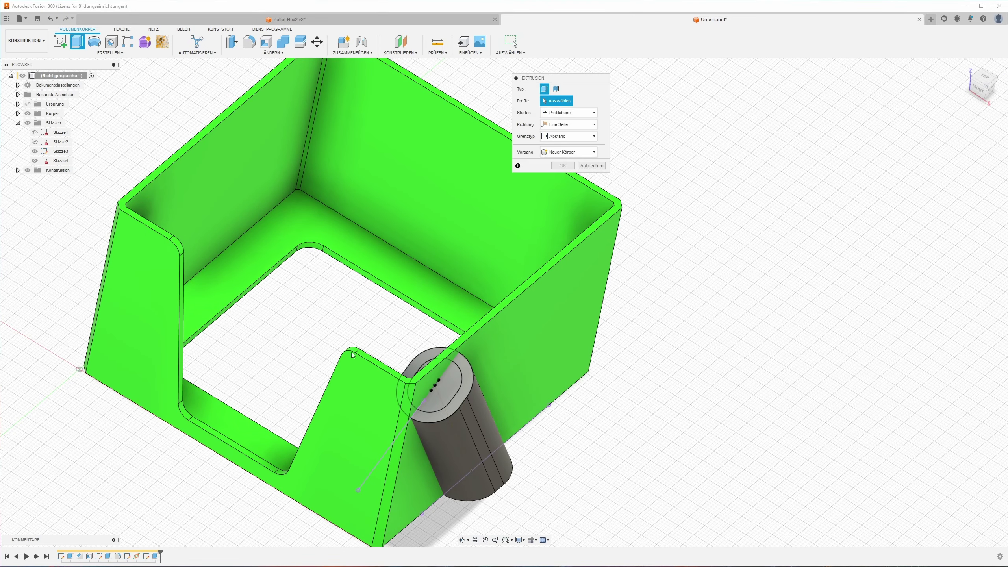
{"action": "left_click", "coordinate": [444, 389]}
{"action": "middle_click_drag", "start_coordinate": [449, 379], "coordinate": [420, 373], "text": "shift"}
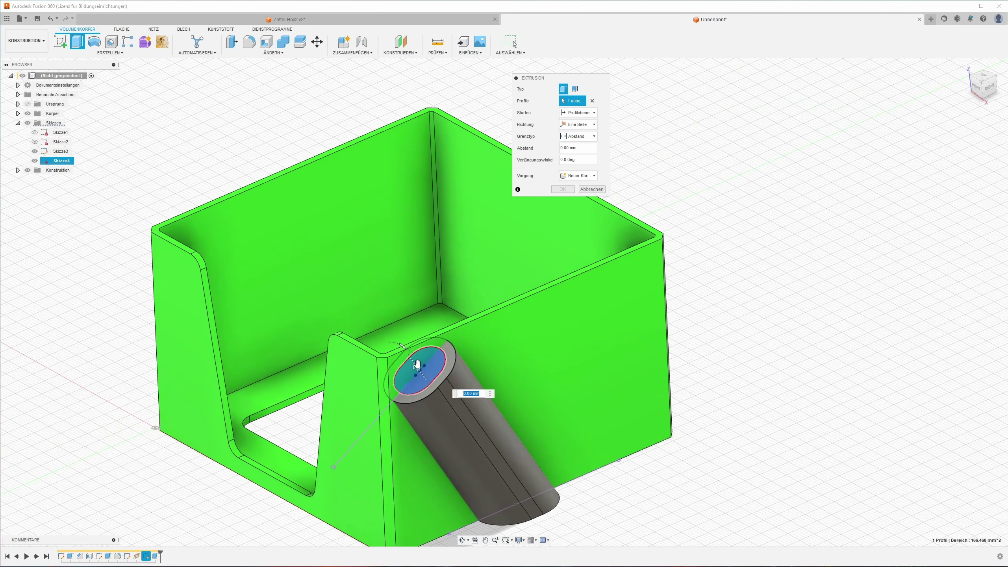
{"action": "left_click_drag", "start_coordinate": [420, 374], "coordinate": [494, 472]}
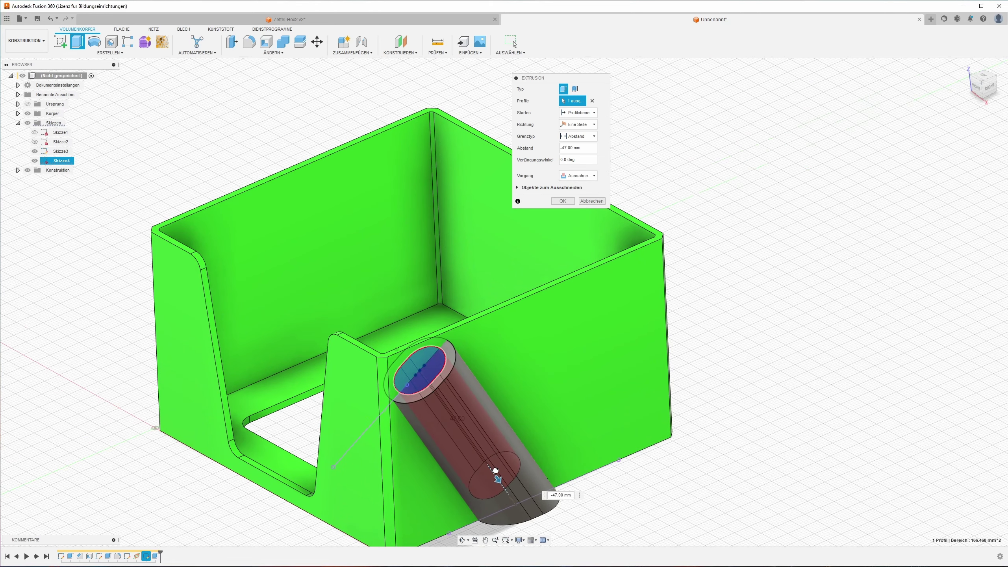
{"action": "middle_click_drag", "start_coordinate": [495, 471], "coordinate": [441, 432], "text": "shift"}
{"action": "left_click_drag", "start_coordinate": [440, 433], "coordinate": [444, 446]}
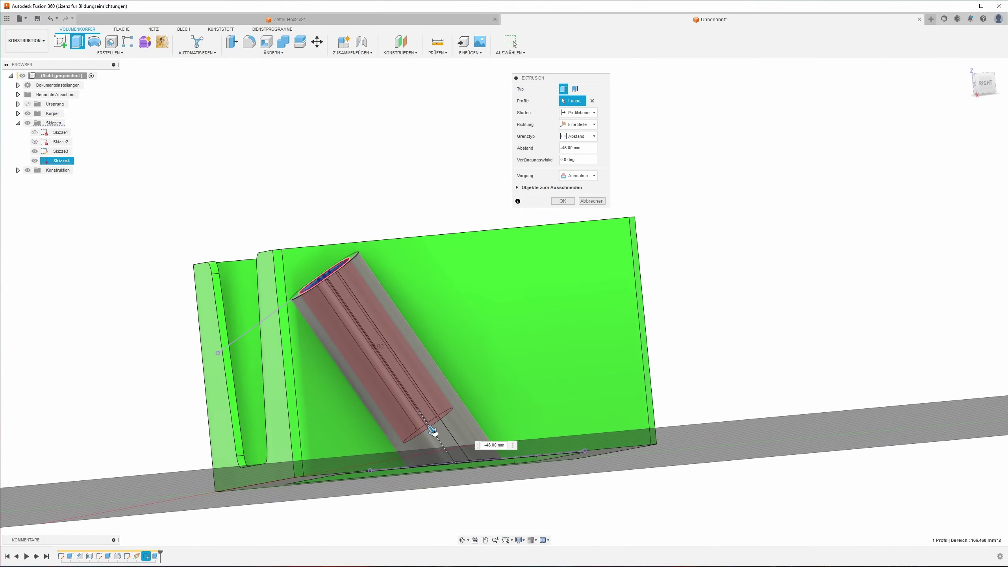
{"action": "mouse_move", "coordinate": [444, 446]}
{"action": "middle_mouse_down", "text": "shift"}
{"action": "mouse_move", "coordinate": [509, 468]}
{"action": "mouse_move", "coordinate": [491, 338]}
{"action": "middle_mouse_up", "text": "shift"}
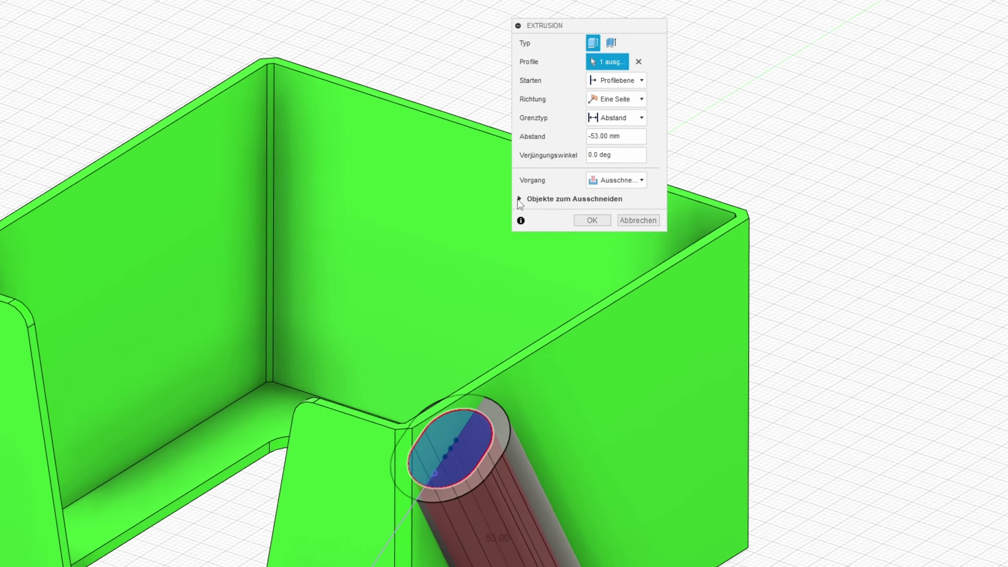
Exclude the green box Körper1 from the cut, hollowing only the cylinder
{"action": "left_click", "coordinate": [520, 202]}
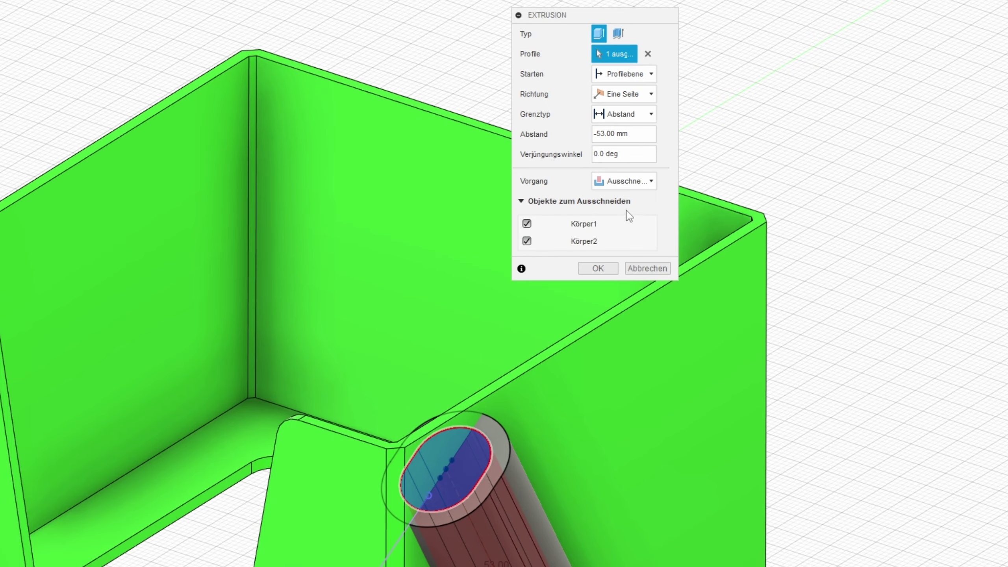
{"action": "mouse_move", "coordinate": [568, 225]}
{"action": "middle_mouse_down", "text": "shift"}
{"action": "mouse_move", "coordinate": [562, 332]}
{"action": "mouse_move", "coordinate": [592, 394]}
{"action": "middle_mouse_up", "text": "shift"}
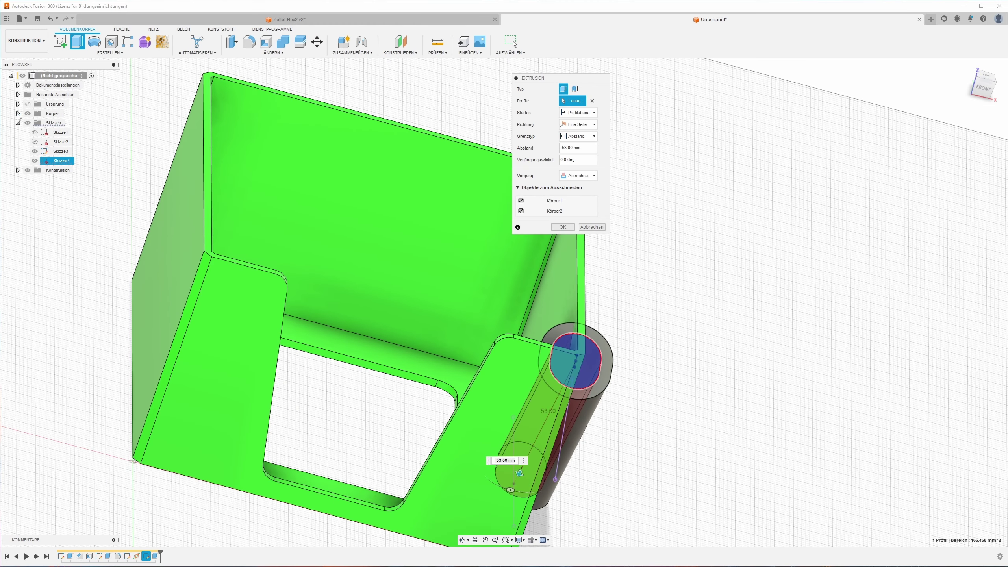
{"action": "left_click", "coordinate": [18, 113]}
{"action": "left_click", "coordinate": [35, 123]}
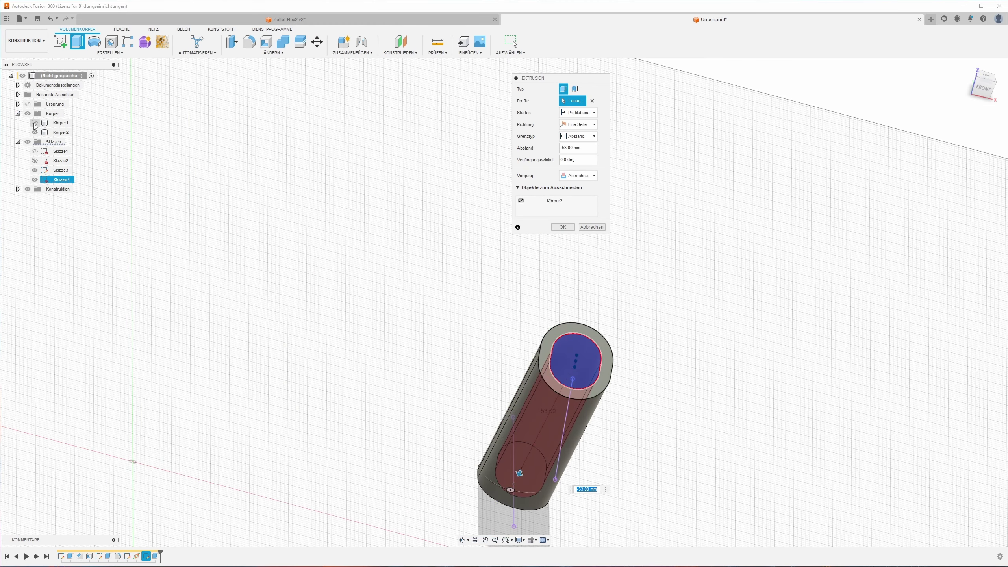
{"action": "left_click", "coordinate": [35, 124]}
{"action": "left_click", "coordinate": [520, 201]}
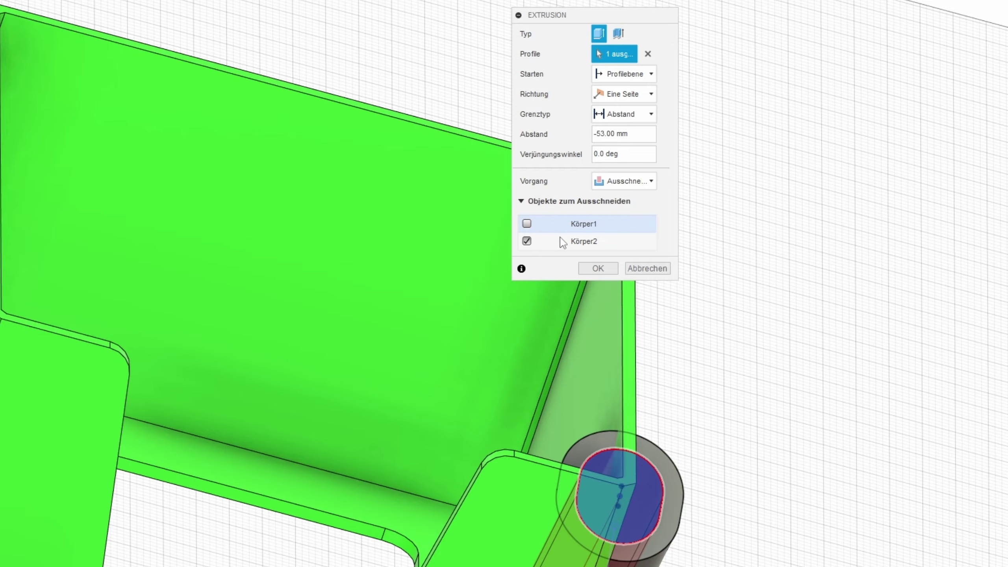
{"action": "left_click", "coordinate": [597, 268]}
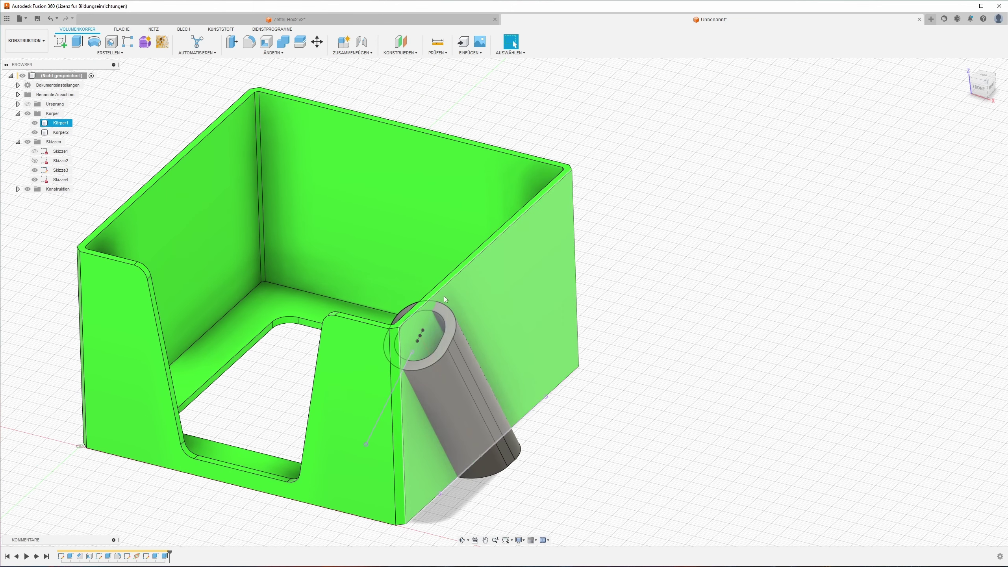
Move the tube body Körper2 8 mm along X against the box wall
{"action": "left_click", "coordinate": [342, 89]}
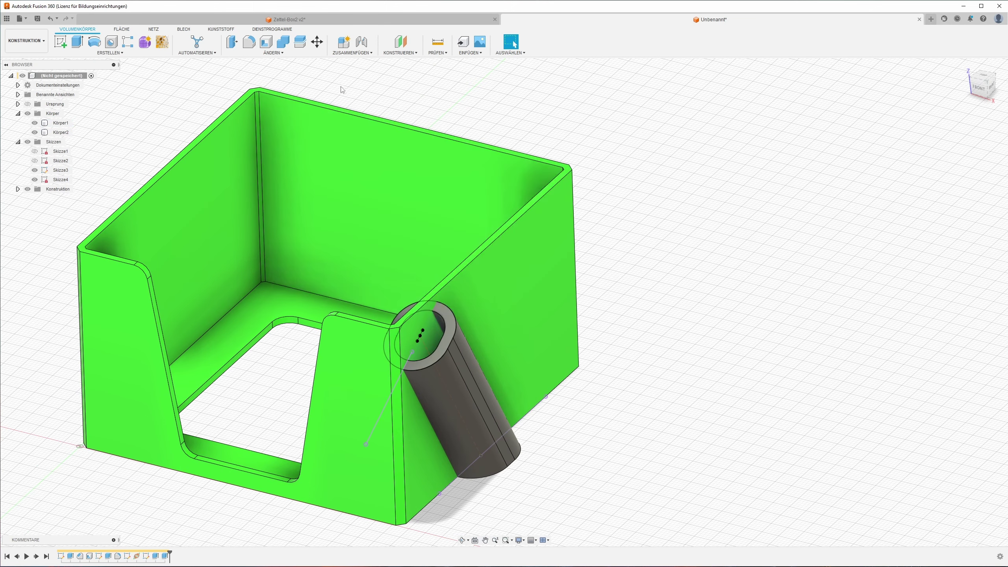
{"action": "left_click", "coordinate": [317, 45]}
{"action": "scroll", "coordinate": [535, 338], "scroll_direction": "down", "scroll_amount": 2}
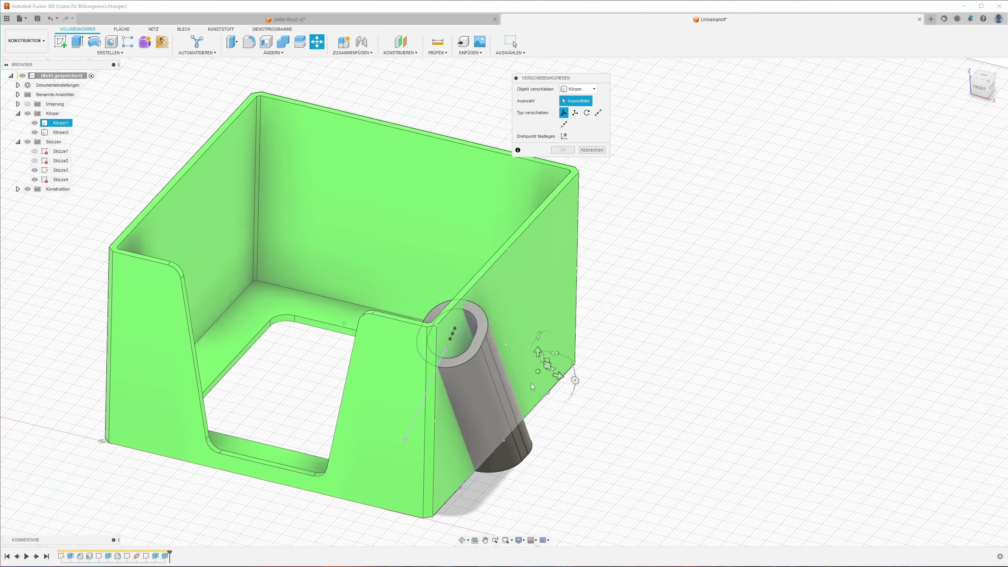
{"action": "left_click", "coordinate": [526, 464]}
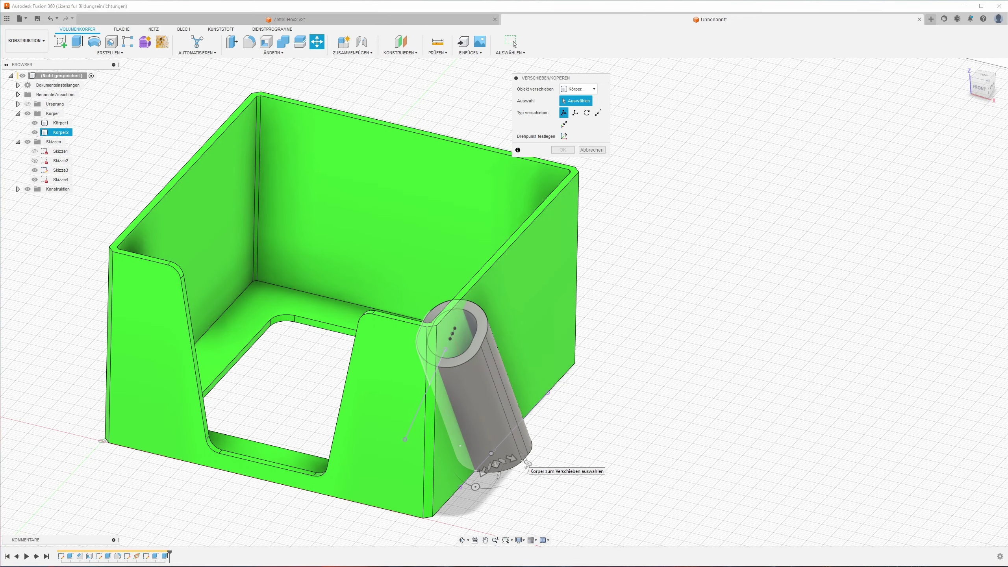
{"action": "scroll", "coordinate": [527, 463], "scroll_direction": "up", "scroll_amount": 3}
{"action": "scroll", "coordinate": [534, 461], "scroll_direction": "up", "scroll_amount": 2}
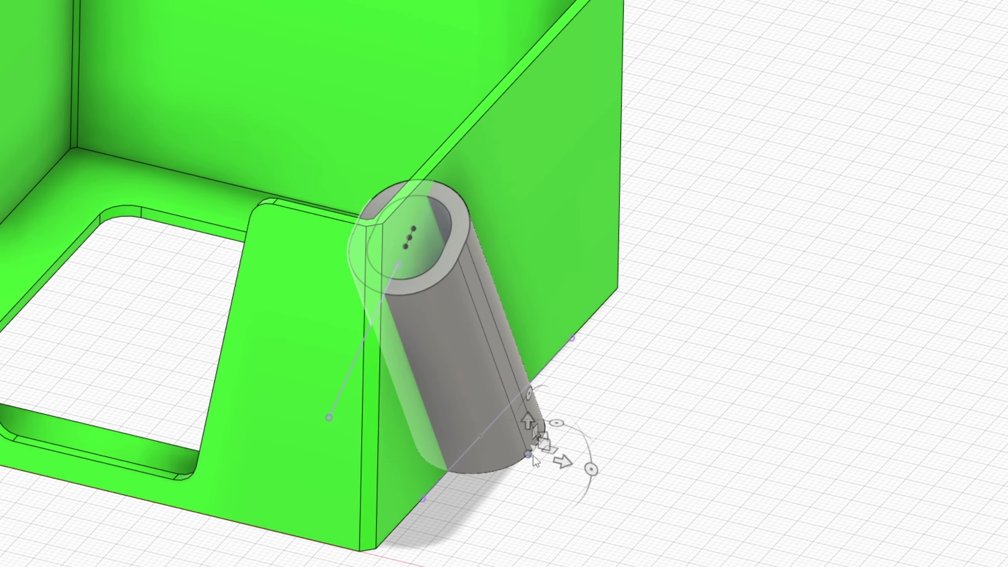
{"action": "mouse_move", "coordinate": [563, 461]}
{"action": "left_mouse_down"}
{"action": "mouse_move", "coordinate": [602, 474]}
{"action": "mouse_move", "coordinate": [603, 484]}
{"action": "left_mouse_up"}
{"action": "mouse_move", "coordinate": [604, 484]}
{"action": "middle_mouse_down", "text": "shift"}
{"action": "mouse_move", "coordinate": [525, 414]}
{"action": "mouse_move", "coordinate": [478, 306]}
{"action": "mouse_move", "coordinate": [463, 338]}
{"action": "mouse_move", "coordinate": [590, 251]}
{"action": "middle_mouse_up", "text": "shift"}
{"action": "left_click", "coordinate": [568, 233]}
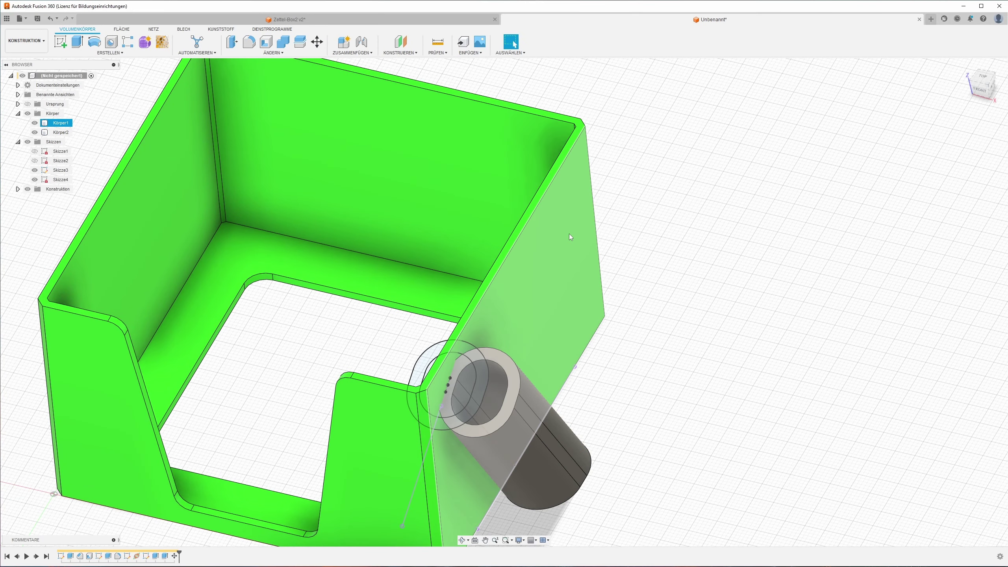
Hide the leftover sketches Skizze3 and Skizze4
{"action": "key", "text": "Escape"}
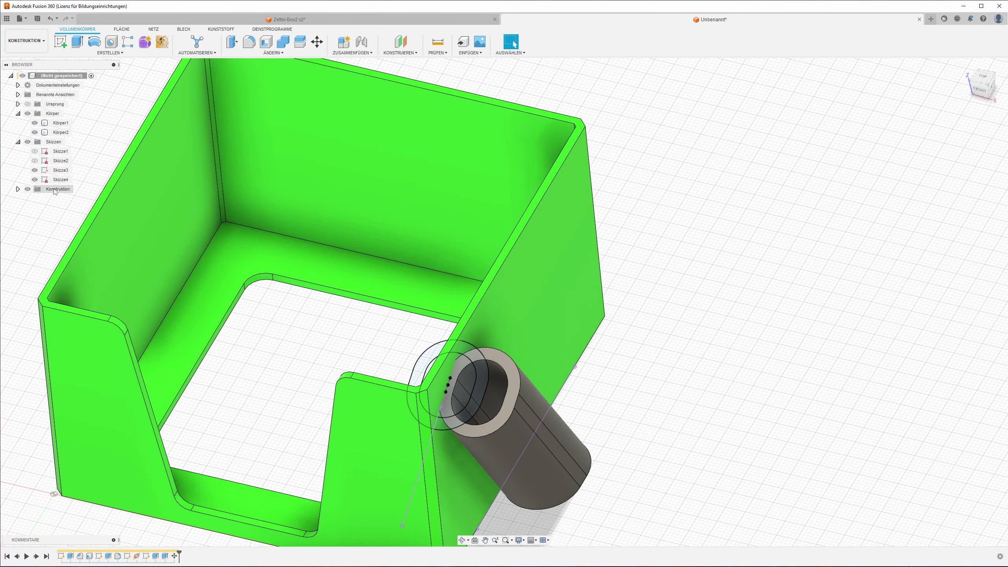
{"action": "left_click", "coordinate": [35, 179]}
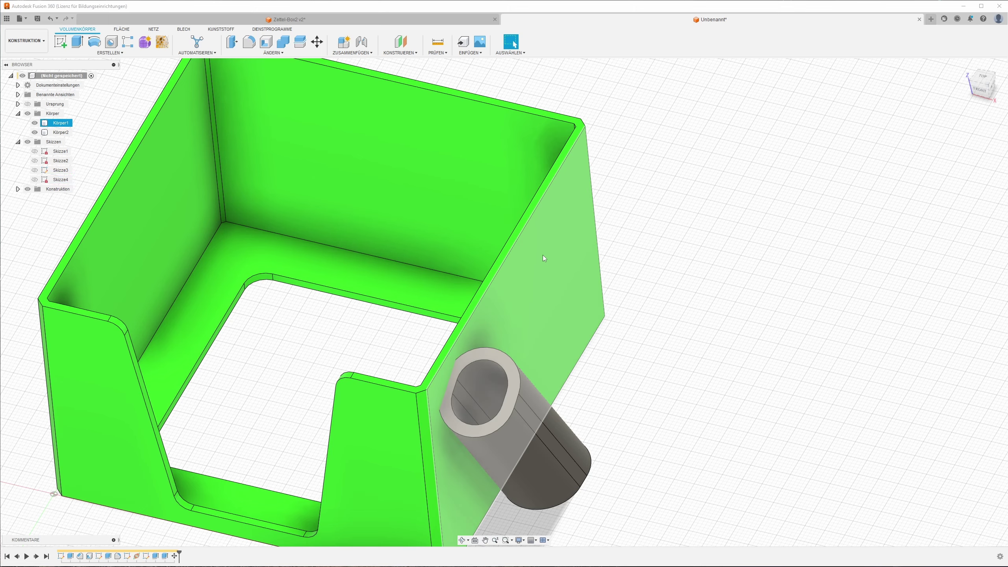
{"action": "mouse_move", "coordinate": [543, 255]}
{"action": "middle_mouse_down", "text": "shift"}
{"action": "mouse_move", "coordinate": [634, 290]}
{"action": "mouse_move", "coordinate": [597, 284]}
{"action": "mouse_move", "coordinate": [636, 280]}
{"action": "mouse_move", "coordinate": [578, 329]}
{"action": "mouse_move", "coordinate": [371, 118]}
{"action": "middle_mouse_up", "text": "shift"}
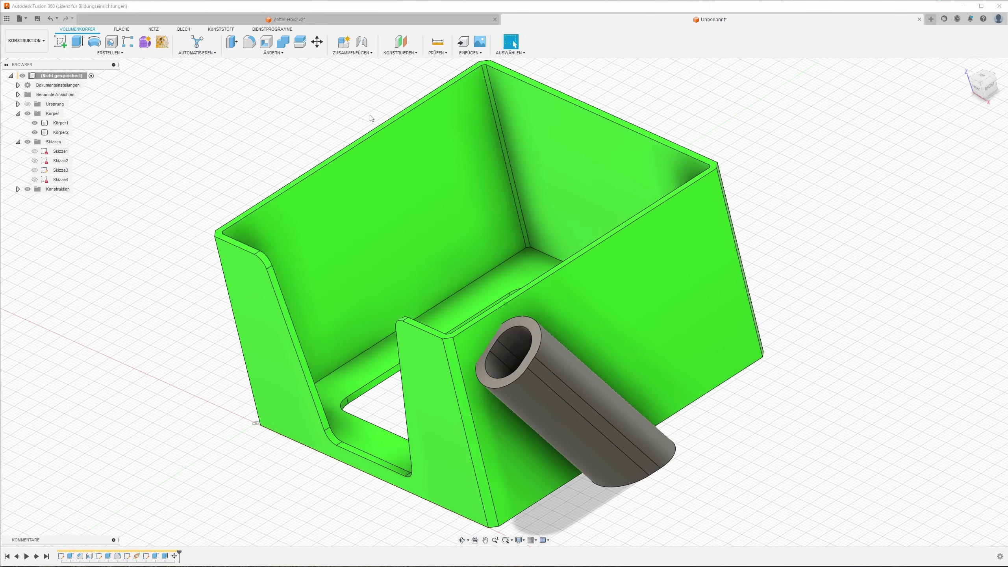
Combine the box as target and the tube as tool body with Join
{"action": "left_click", "coordinate": [283, 45]}
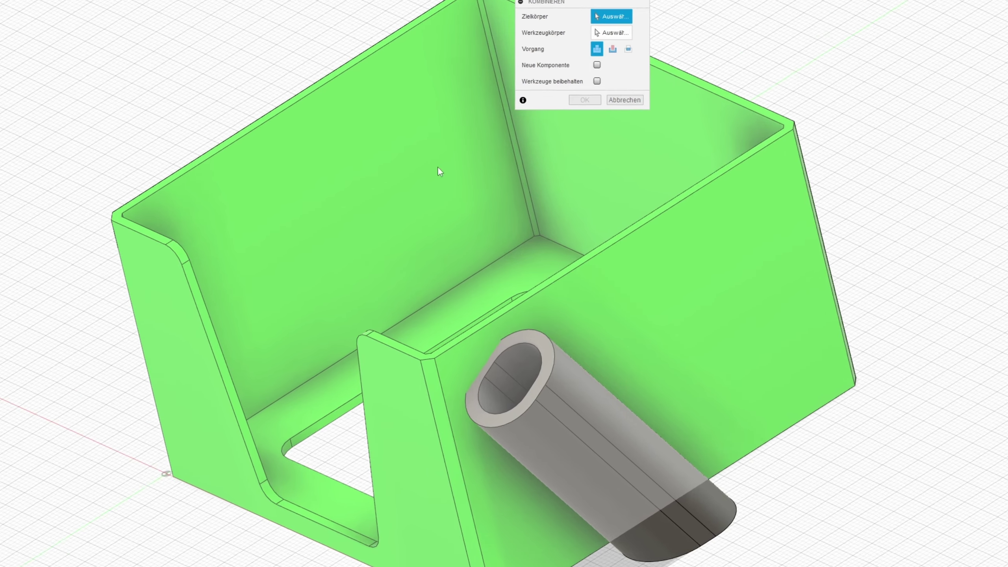
{"action": "left_click", "coordinate": [438, 169]}
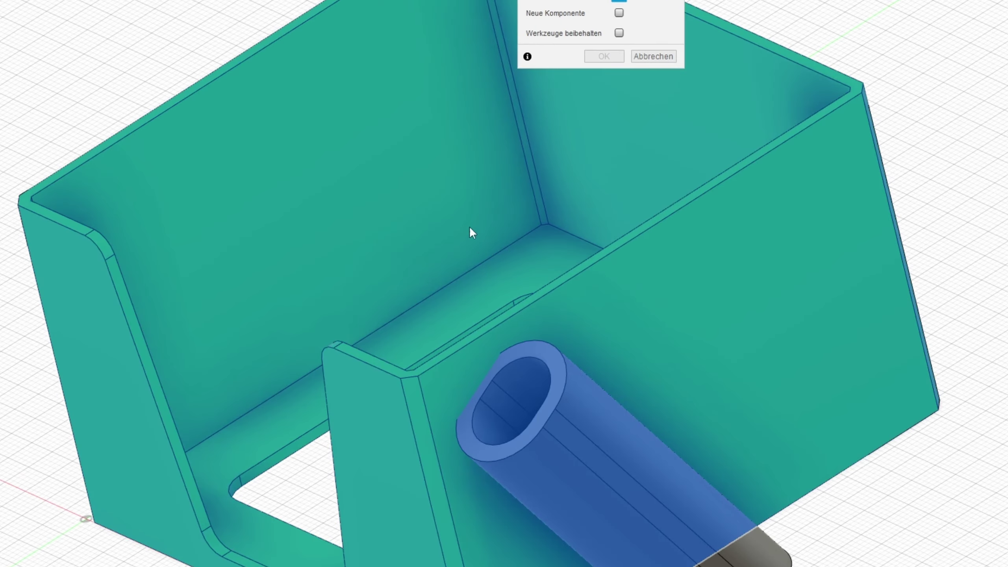
{"action": "left_click", "coordinate": [584, 405]}
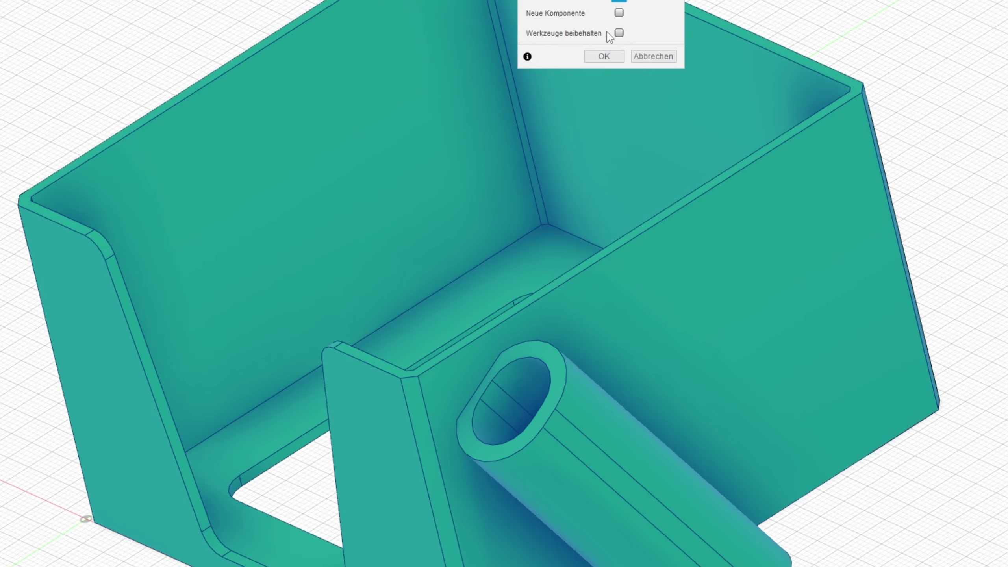
{"action": "left_click", "coordinate": [592, 56]}
{"action": "mouse_move", "coordinate": [810, 131]}
{"action": "middle_mouse_down", "text": "shift"}
{"action": "mouse_move", "coordinate": [785, 459]}
{"action": "mouse_move", "coordinate": [746, 416]}
{"action": "middle_mouse_up", "text": "shift"}
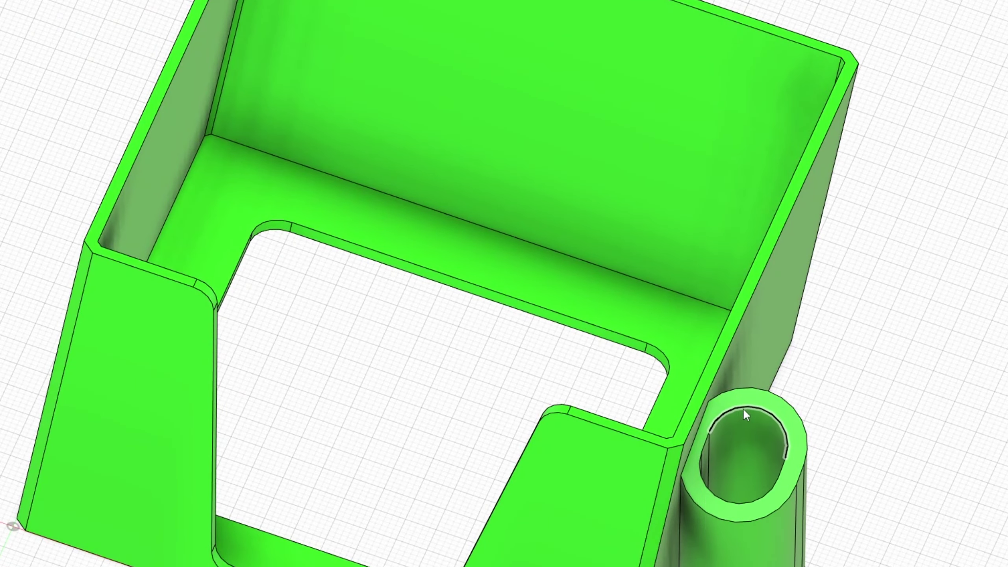
{"action": "mouse_move", "coordinate": [639, 398]}
{"action": "middle_mouse_down", "text": "shift"}
{"action": "mouse_move", "coordinate": [622, 357]}
{"action": "mouse_move", "coordinate": [575, 384]}
{"action": "middle_mouse_up", "text": "shift"}
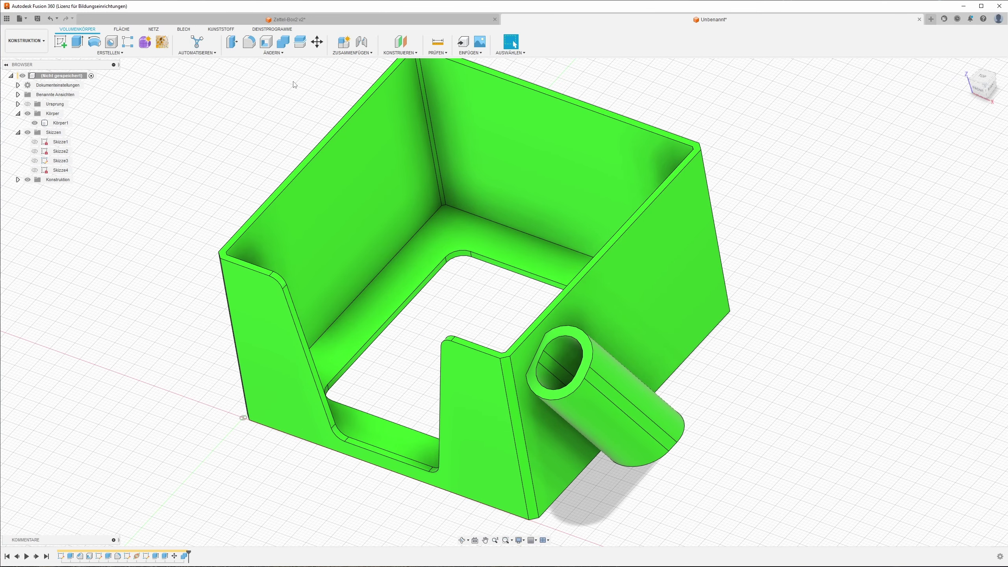
Chamfer the rim of the tube opening by 1.5 mm
{"action": "left_click", "coordinate": [249, 52]}
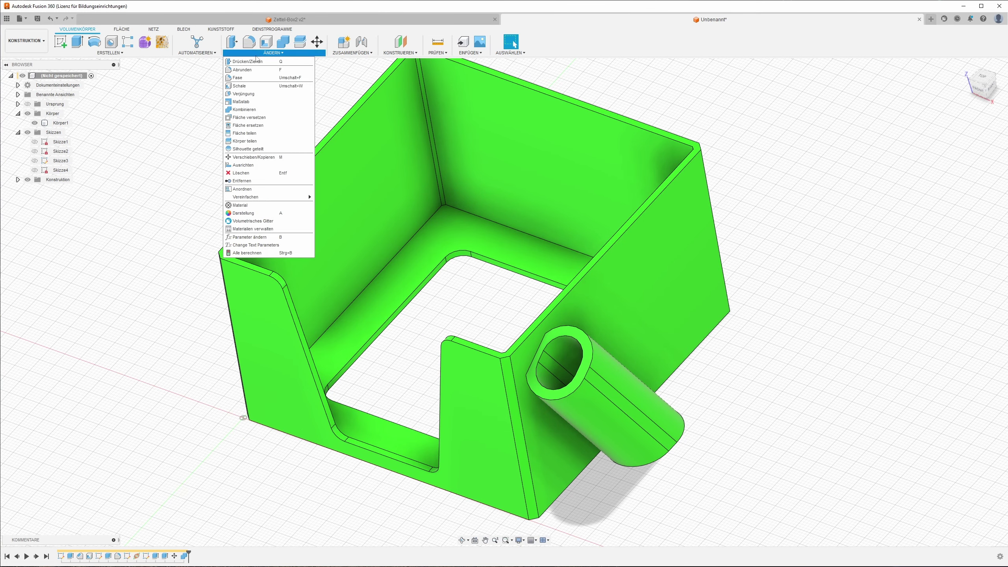
{"action": "left_click", "coordinate": [242, 83]}
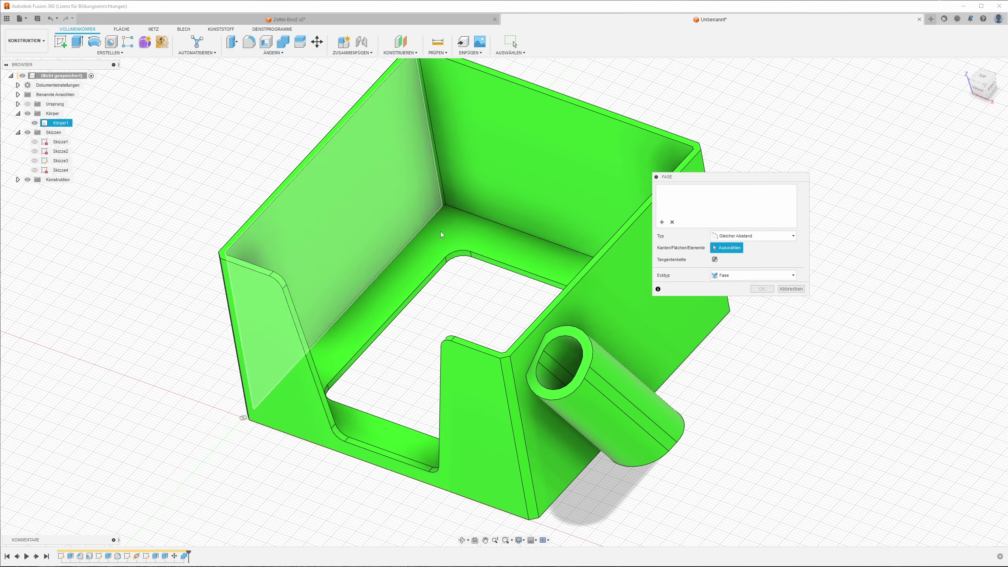
{"action": "left_click", "coordinate": [574, 341]}
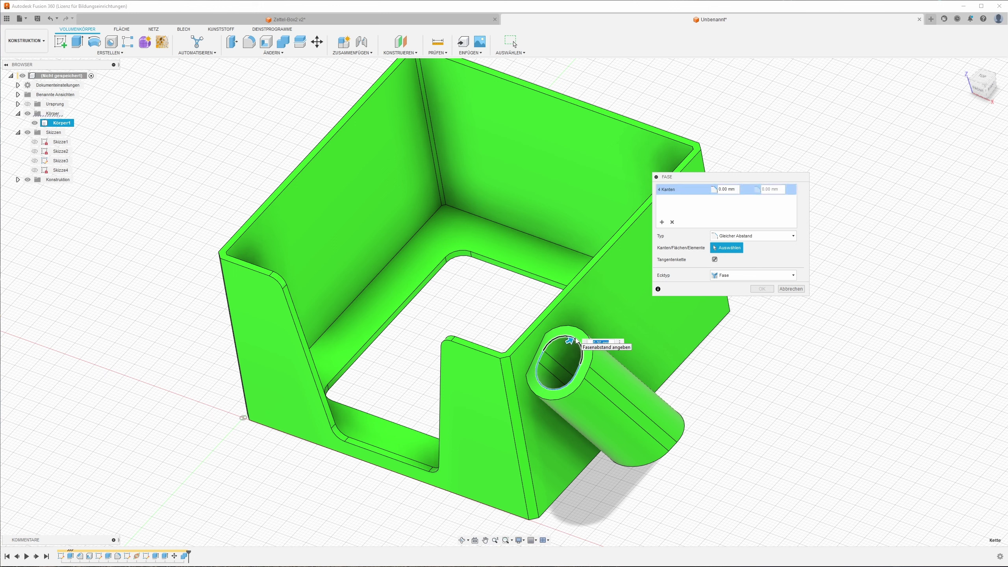
{"action": "type", "text": "1.5"}
{"action": "key", "text": "Return"}
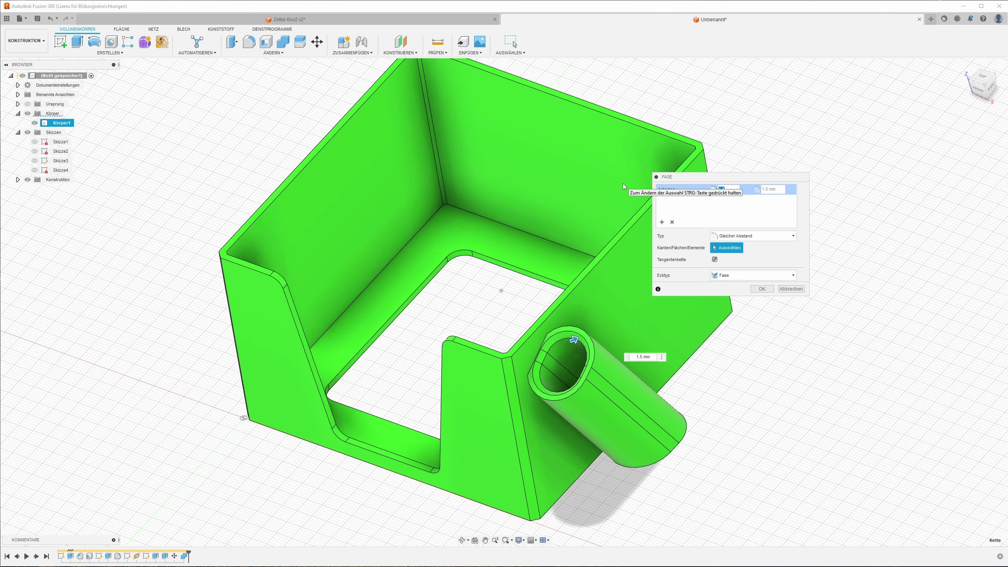
{"action": "middle_click_drag", "start_coordinate": [622, 183], "coordinate": [613, 283], "text": "shift"}
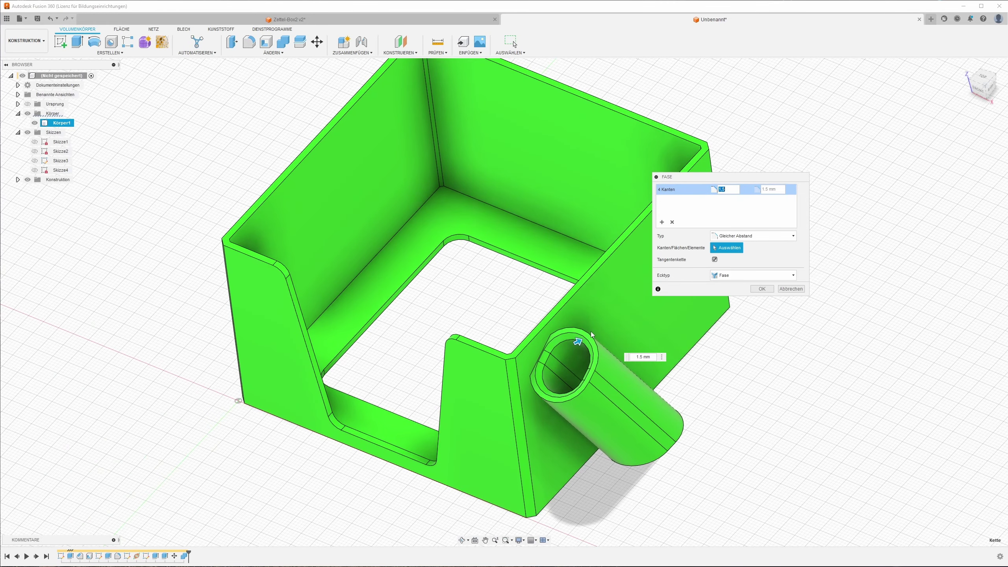
{"action": "mouse_move", "coordinate": [649, 340]}
{"action": "middle_mouse_down", "text": "shift"}
{"action": "mouse_move", "coordinate": [658, 348]}
{"action": "mouse_move", "coordinate": [670, 329]}
{"action": "mouse_move", "coordinate": [596, 366]}
{"action": "mouse_move", "coordinate": [596, 378]}
{"action": "mouse_move", "coordinate": [577, 336]}
{"action": "mouse_move", "coordinate": [574, 348]}
{"action": "mouse_move", "coordinate": [634, 267]}
{"action": "middle_mouse_up", "text": "shift"}
Add a 5 mm chamfer on the two tube-to-wall edges and confirm both chamfers
{"action": "left_click", "coordinate": [662, 222]}
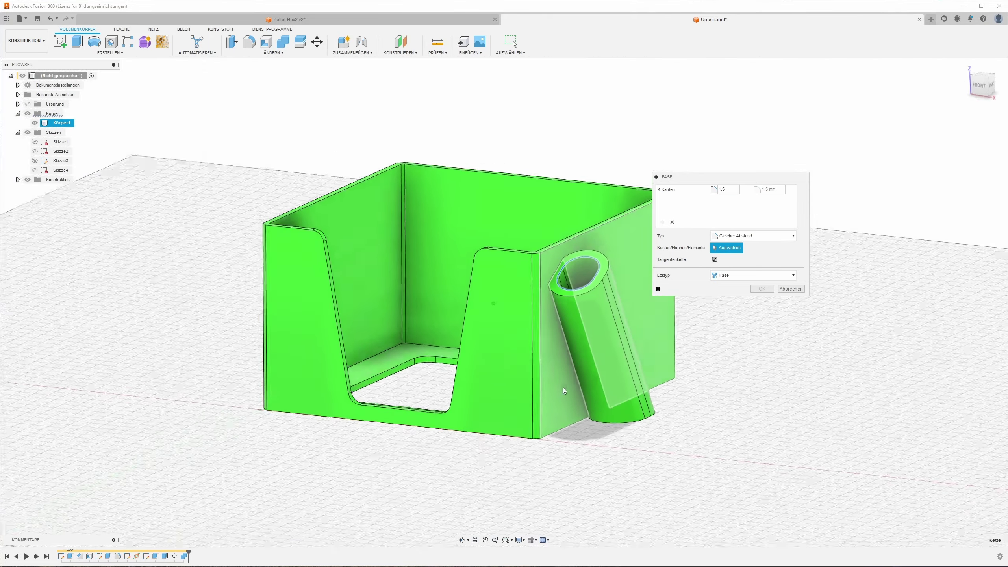
{"action": "mouse_move", "coordinate": [562, 388]}
{"action": "middle_mouse_down", "text": "shift"}
{"action": "mouse_move", "coordinate": [578, 351]}
{"action": "mouse_move", "coordinate": [427, 390]}
{"action": "mouse_move", "coordinate": [568, 377]}
{"action": "middle_mouse_up", "text": "shift"}
{"action": "left_click", "coordinate": [577, 352]}
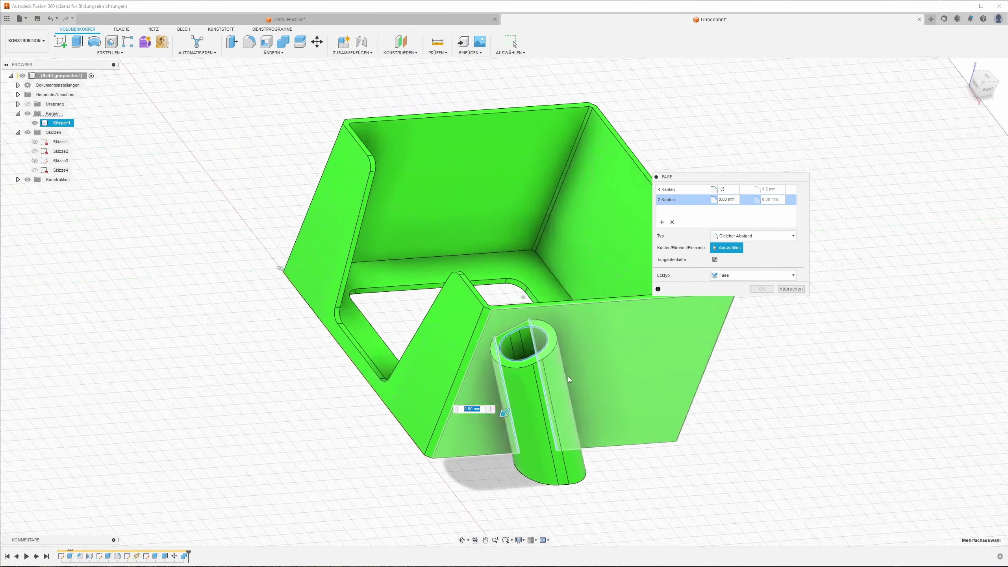
{"action": "type", "text": "3"}
{"action": "left_click", "coordinate": [567, 375]}
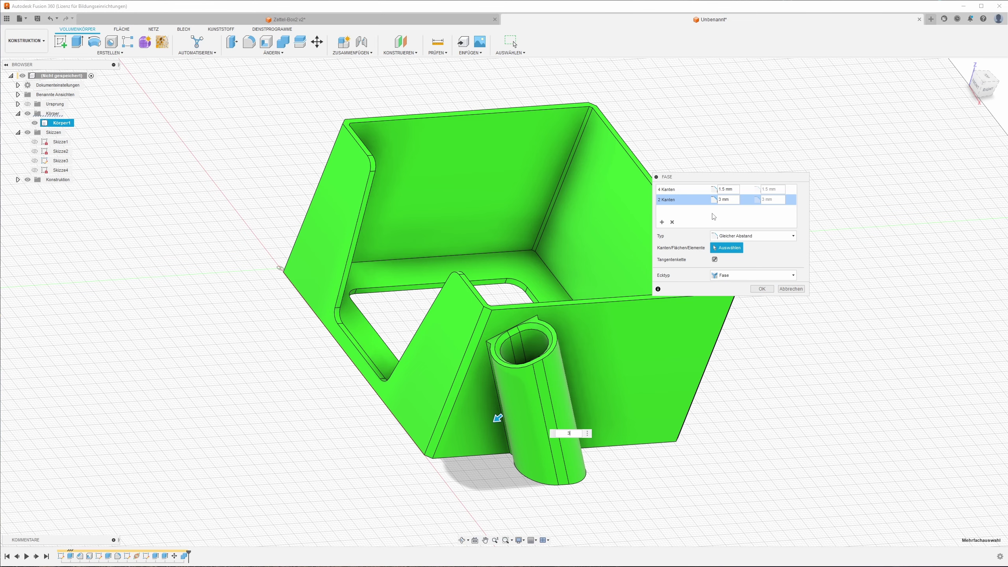
{"action": "type", "text": "5"}
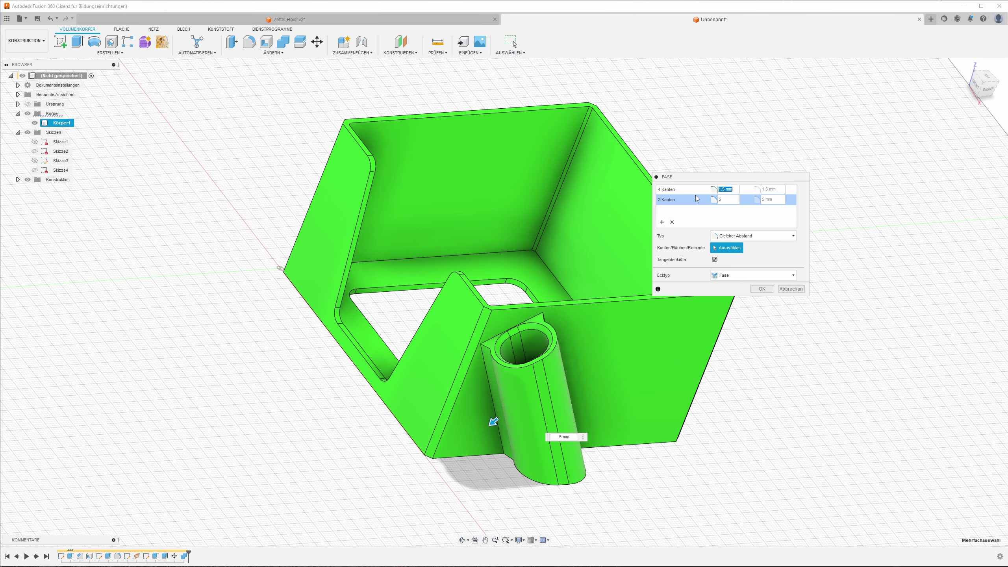
{"action": "mouse_move", "coordinate": [697, 216]}
{"action": "middle_mouse_down", "text": "shift"}
{"action": "mouse_move", "coordinate": [624, 315]}
{"action": "mouse_move", "coordinate": [719, 300]}
{"action": "middle_mouse_up", "text": "shift"}
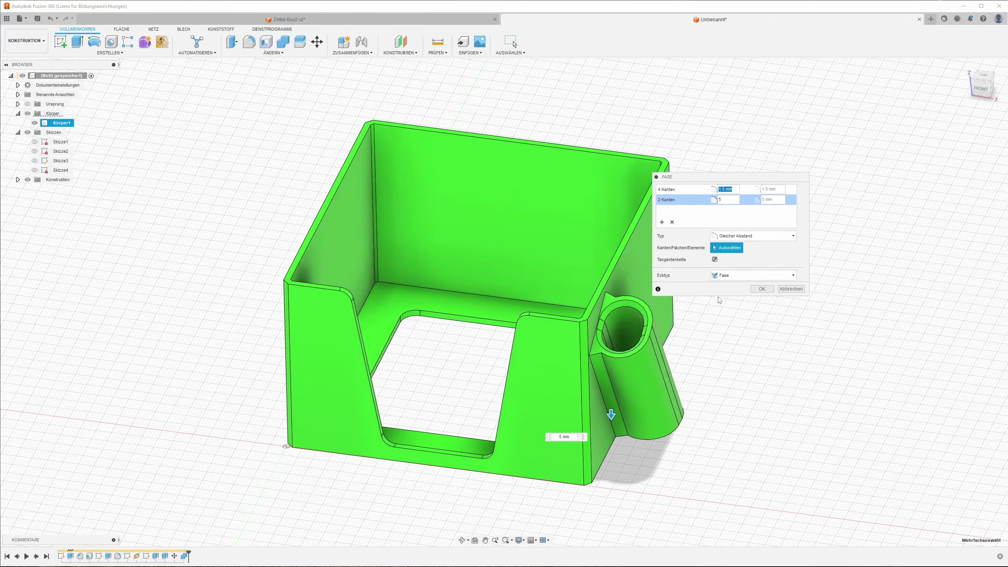
{"action": "left_click", "coordinate": [761, 289]}
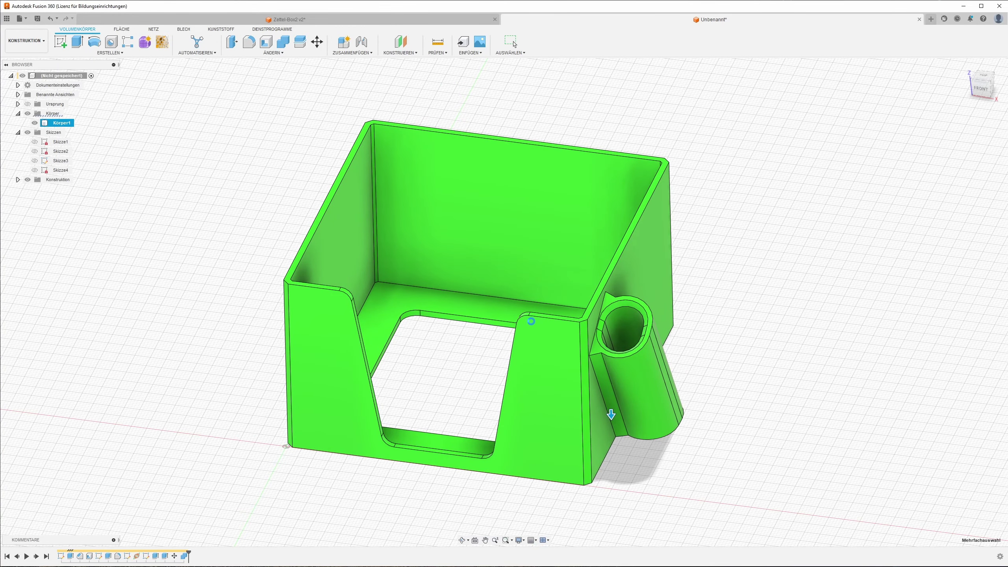
{"action": "mouse_move", "coordinate": [531, 321]}
{"action": "middle_mouse_down", "text": "shift"}
{"action": "mouse_move", "coordinate": [464, 337]}
{"action": "mouse_move", "coordinate": [709, 322]}
{"action": "mouse_move", "coordinate": [691, 313]}
{"action": "middle_mouse_up", "text": "shift"}
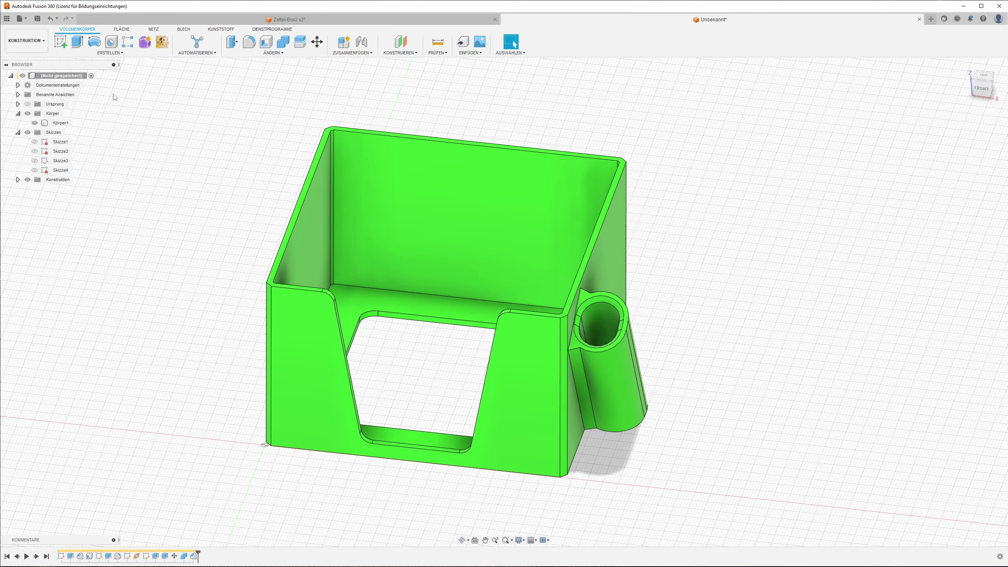
{"action": "mouse_move", "coordinate": [147, 111]}
{"action": "middle_mouse_down", "text": "shift"}
{"action": "mouse_move", "coordinate": [686, 202]}
{"action": "mouse_move", "coordinate": [722, 234]}
{"action": "middle_mouse_up", "text": "shift"}
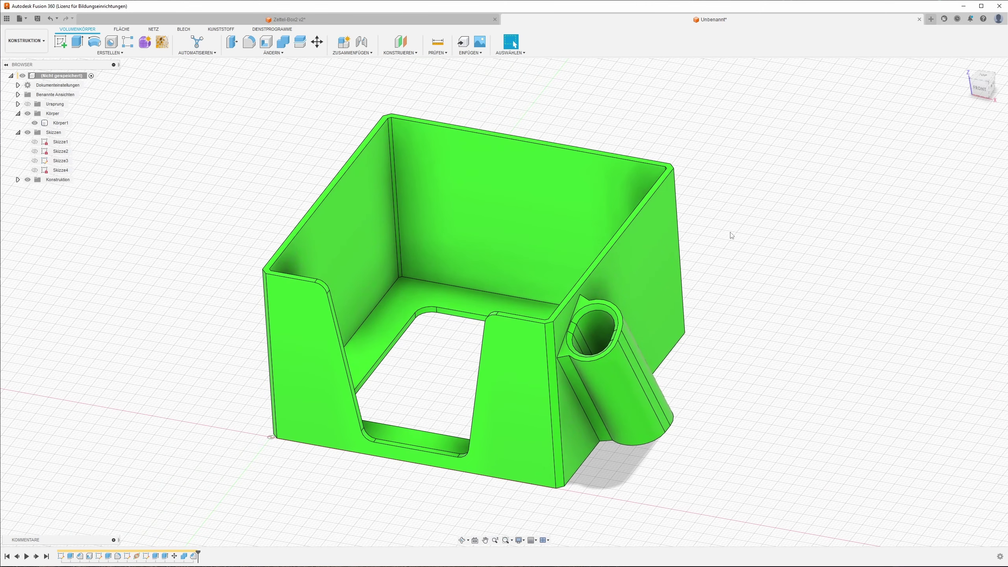